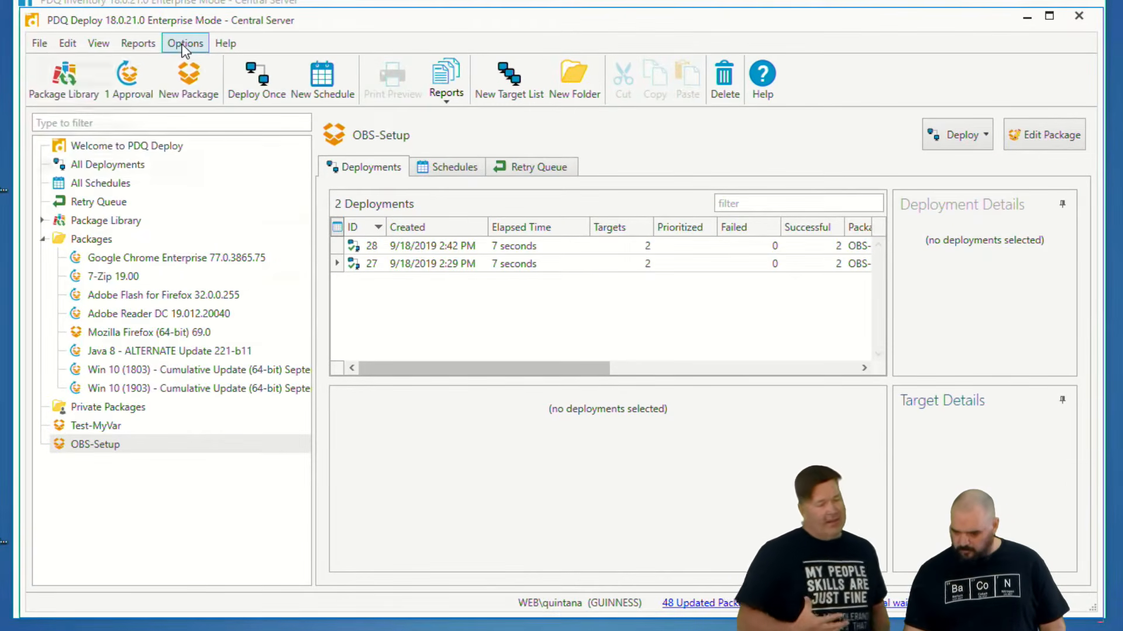
- Open the custom variables list, re-enter the name of the variable valued 8 as MyVer, and close the list
click(250, 90)
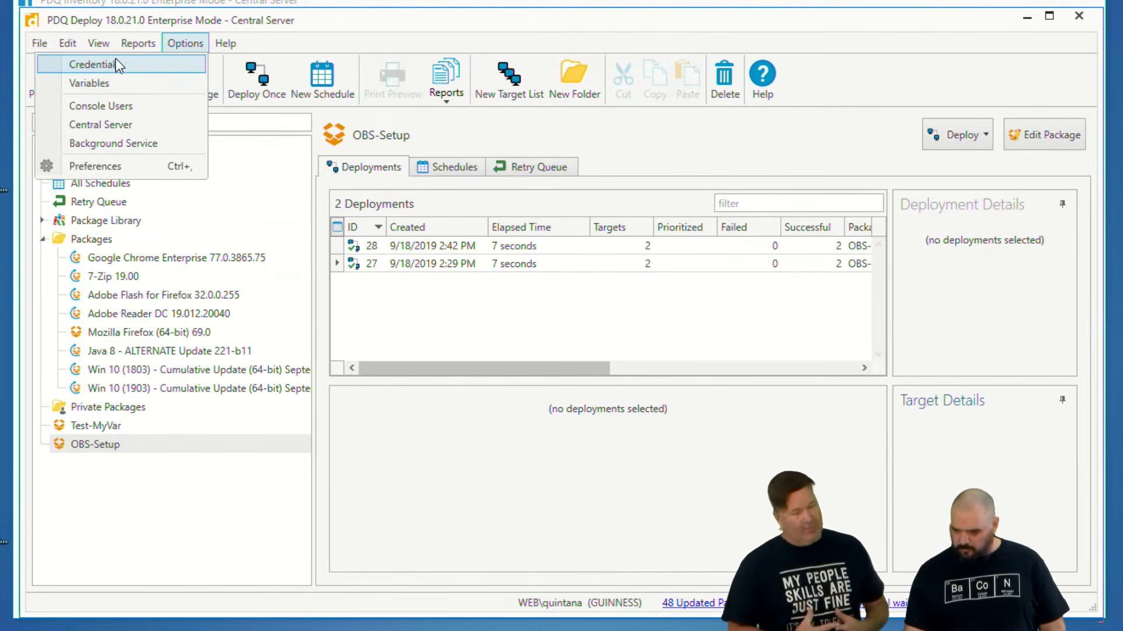
click(110, 84)
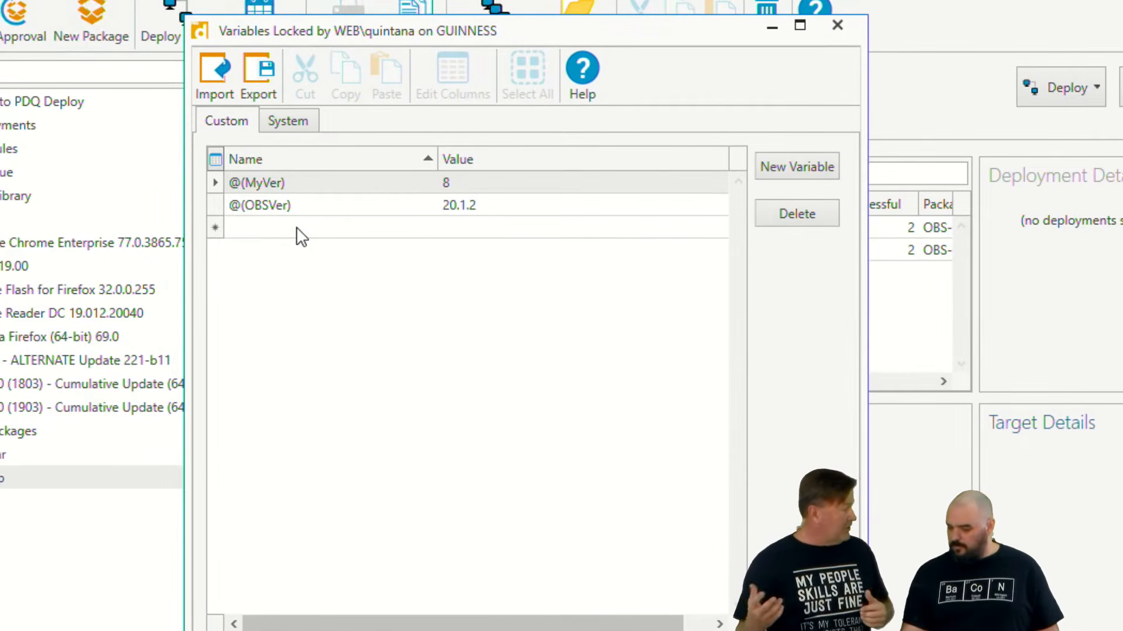
click(306, 188)
click(307, 188)
key(BackSpace)
key(BackSpace)
key(BackSpace)
key(BackSpace)
key(BackSpace)
key(BackSpace)
key(BackSpace)
key(BackSpace)
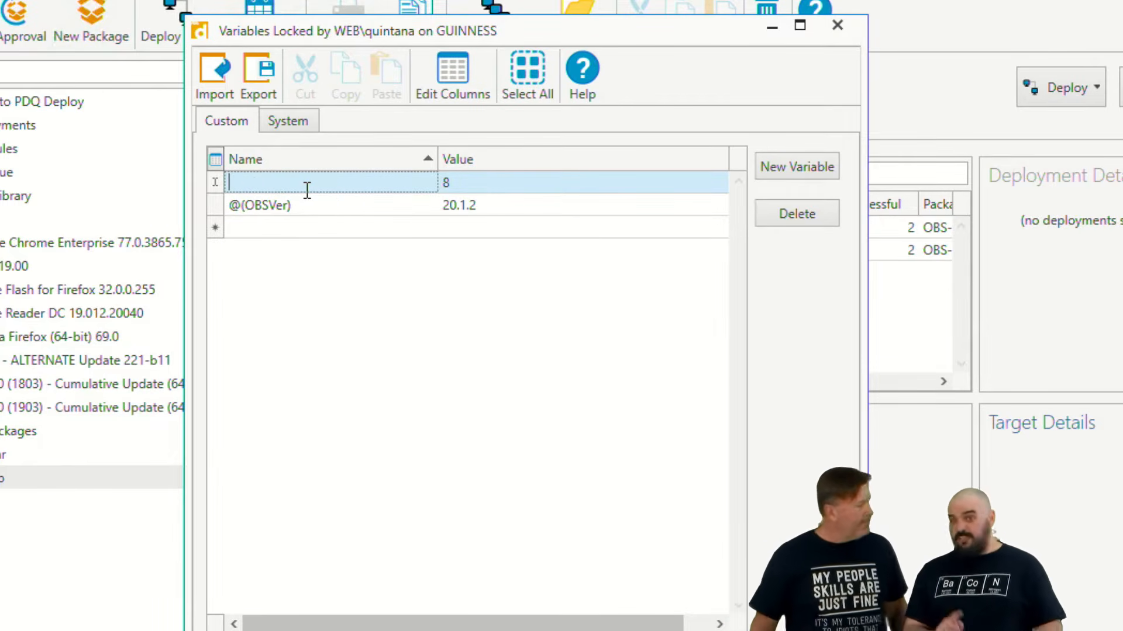
text(MyVer)
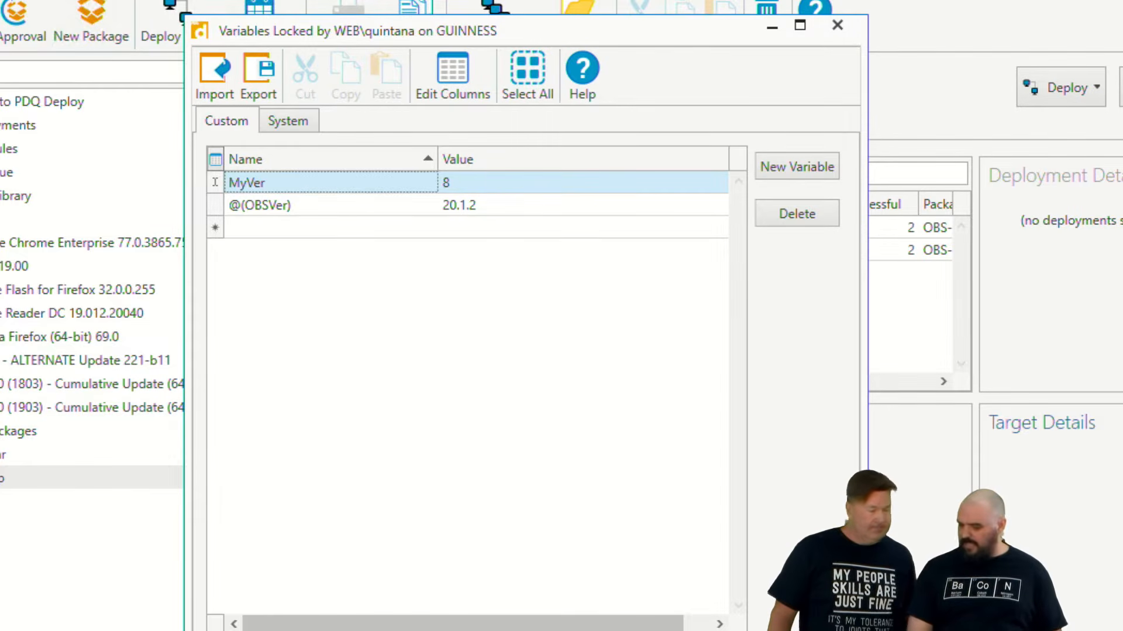
key(Tab)
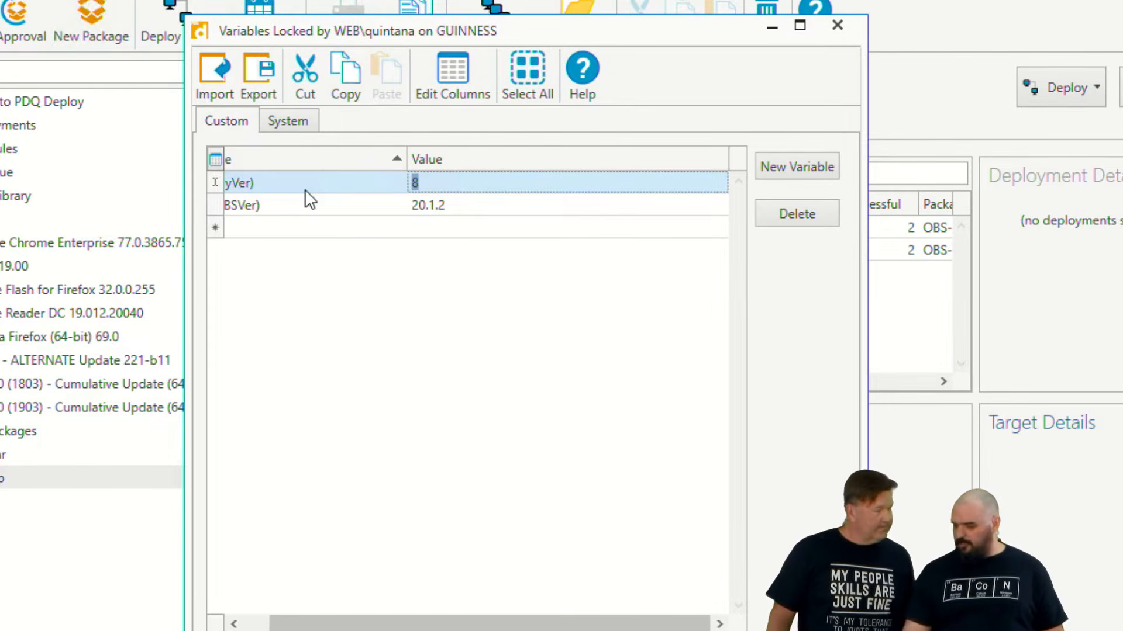
click(266, 625)
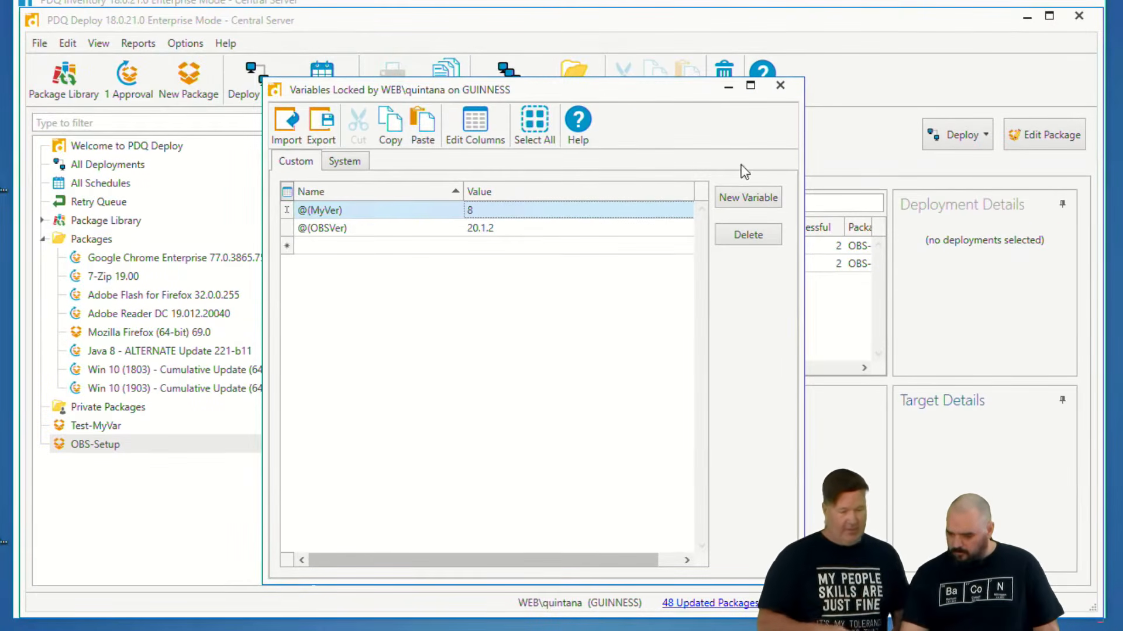
click(781, 87)
- Switch to PDQ Inventory, review its custom variables, and close the list
click(418, 4)
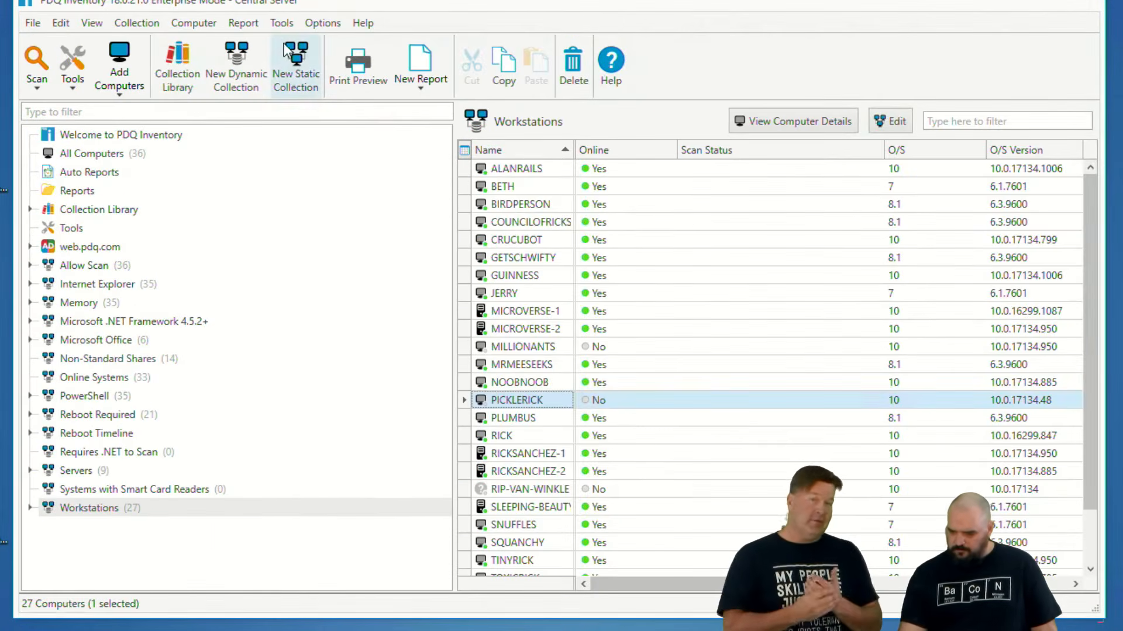
click(322, 22)
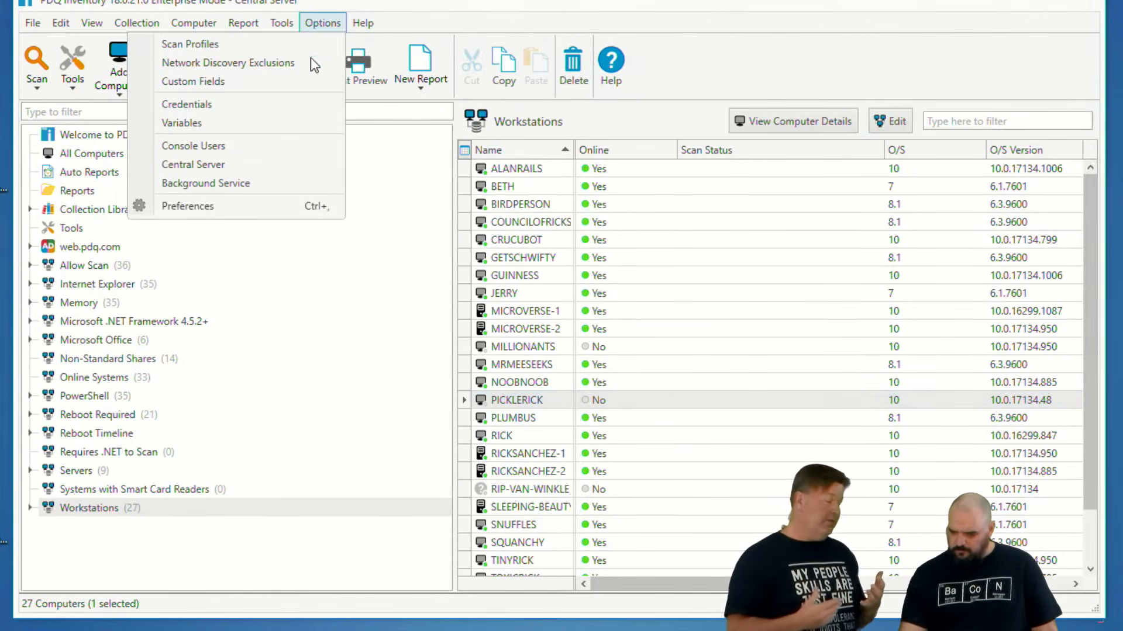
click(178, 121)
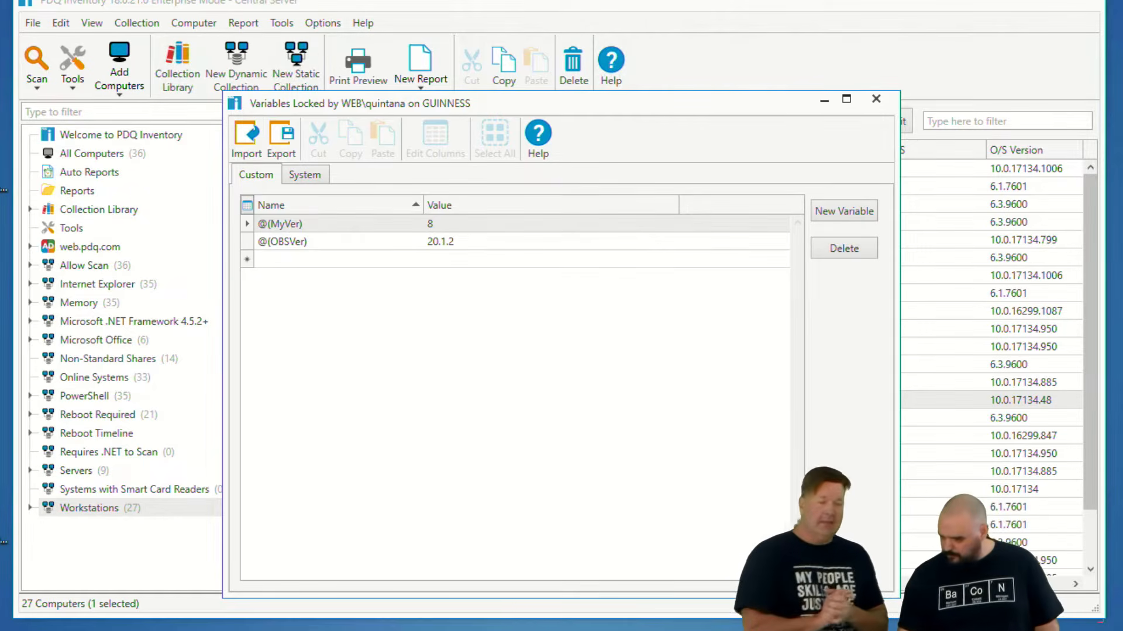
click(876, 99)
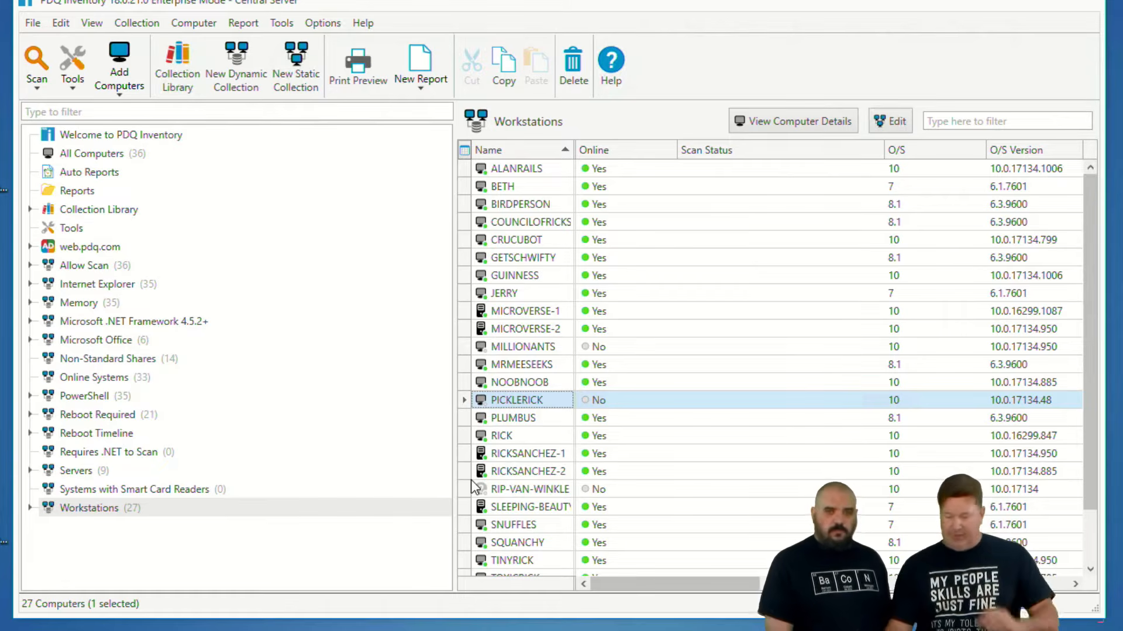
- Filter the collections for qgis, duplicate the library's QGIS collection under Applications > Utilities, and clear the filter
click(73, 111)
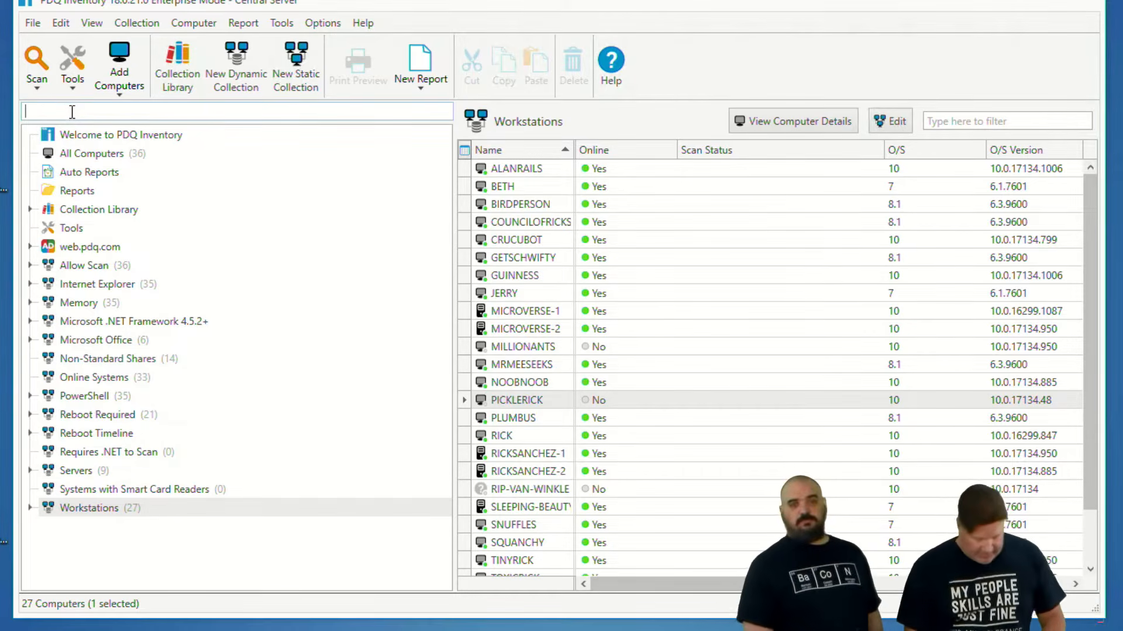
text(q)
key(BackSpace)
text(qgis)
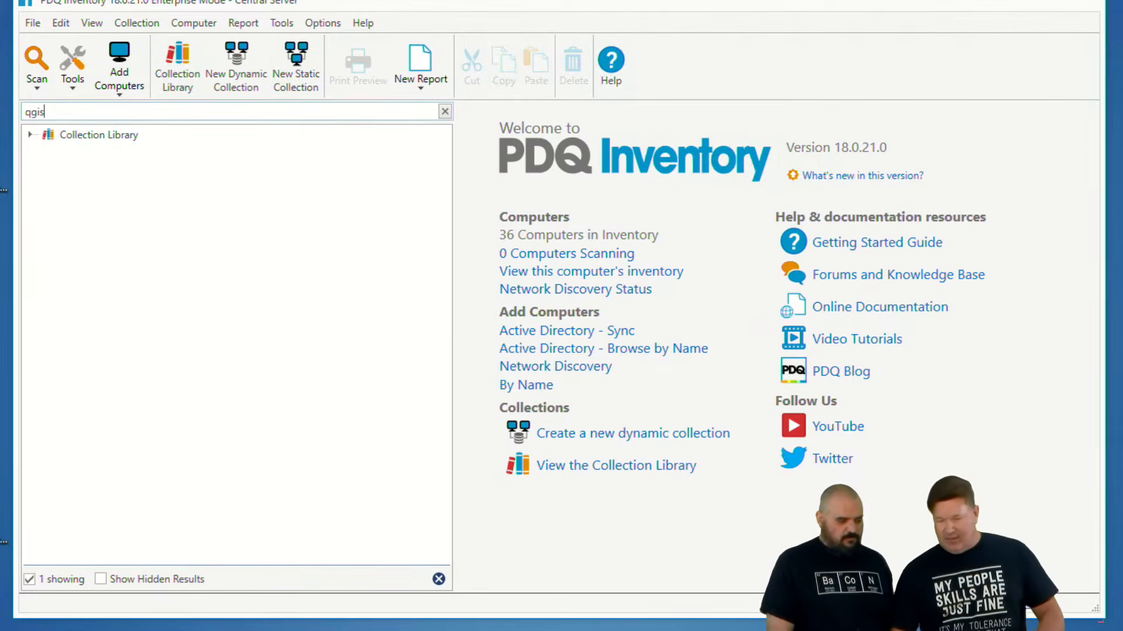
click(29, 136)
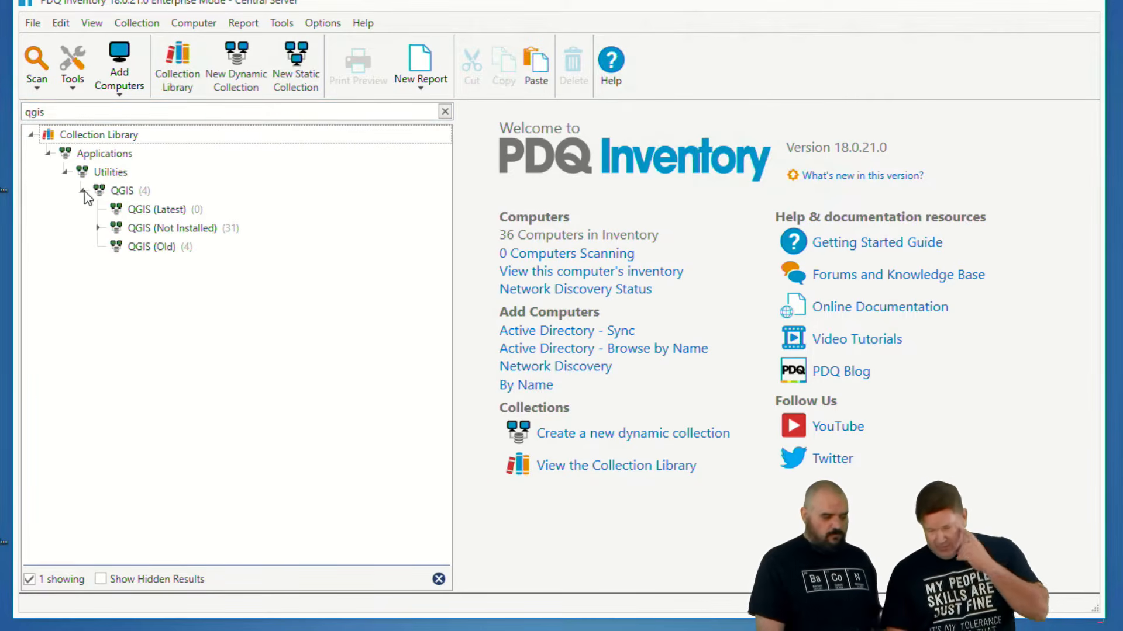
click(119, 192)
right_click(117, 191)
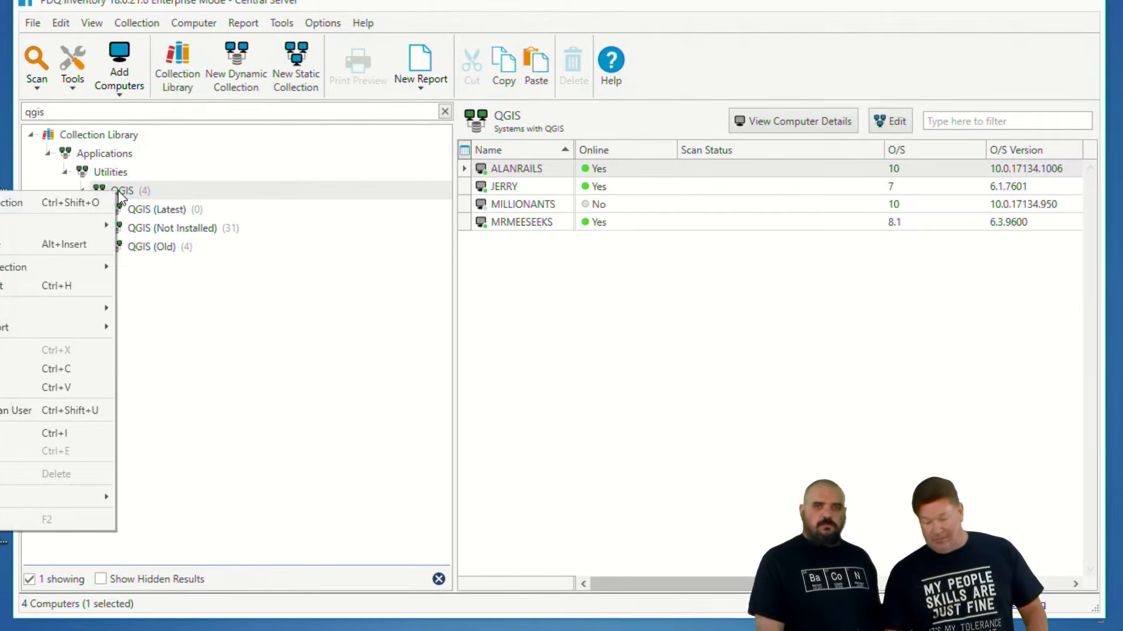
click(83, 241)
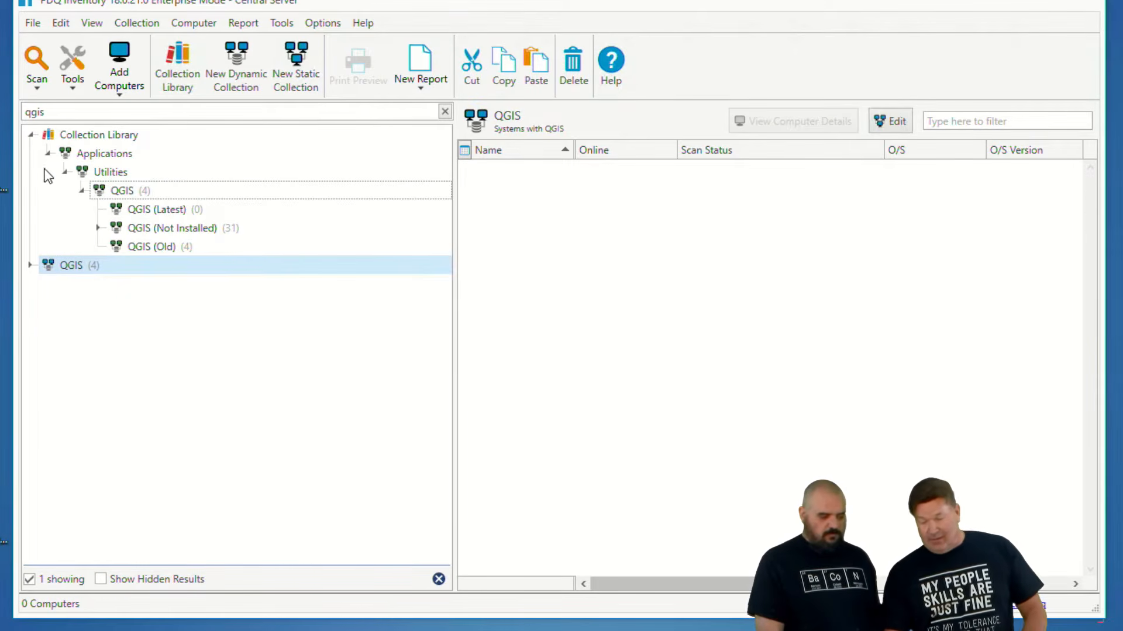
click(445, 113)
- Open the duplicated top-level QGIS collection for editing and rename it OBS Studio
scroll(176, 327, down, 15)
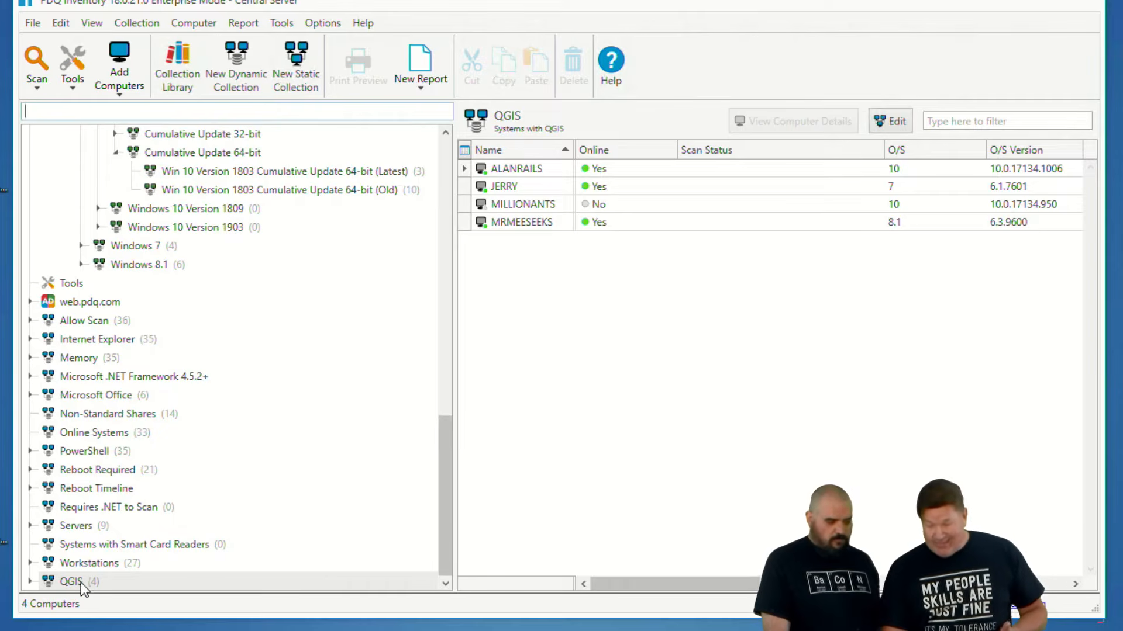
double_click(47, 580)
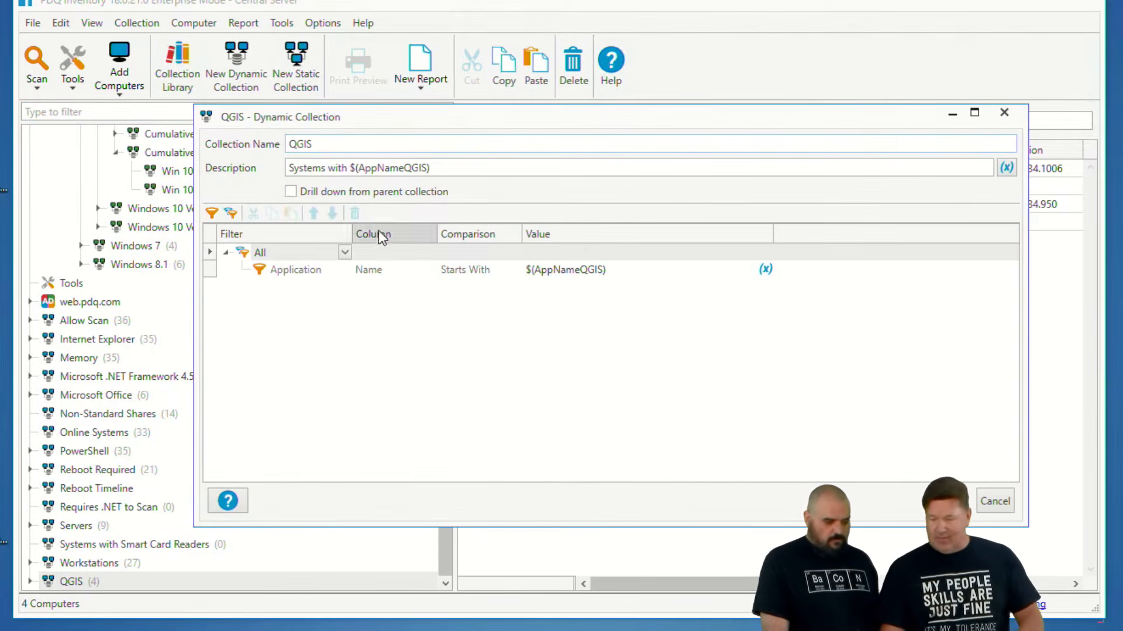
drag(323, 144, 200, 153)
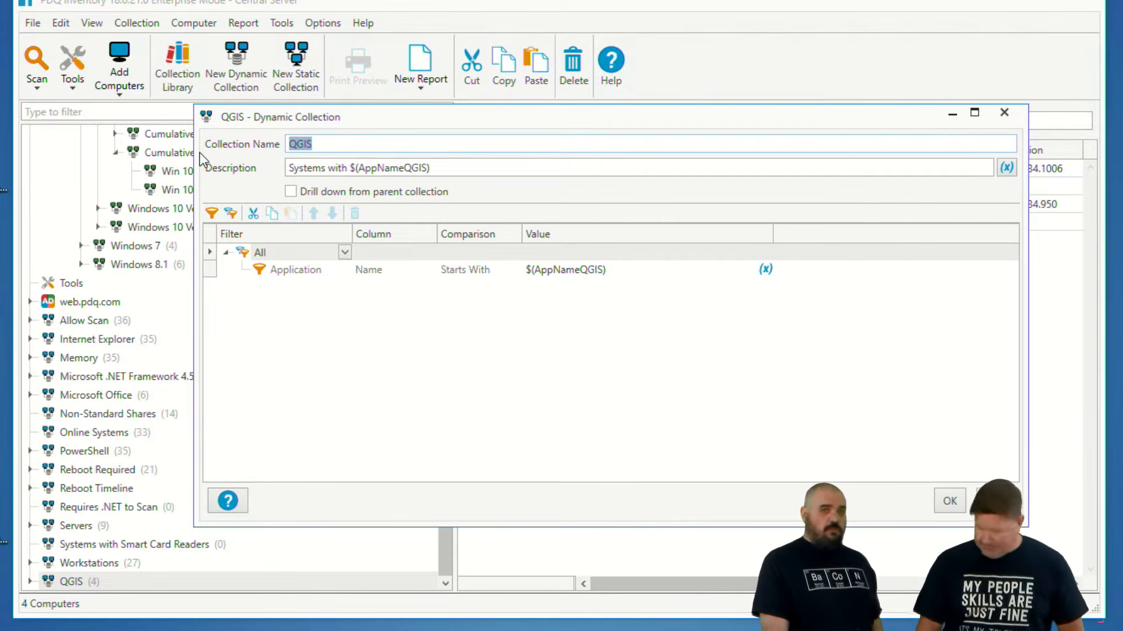
text(OBS )
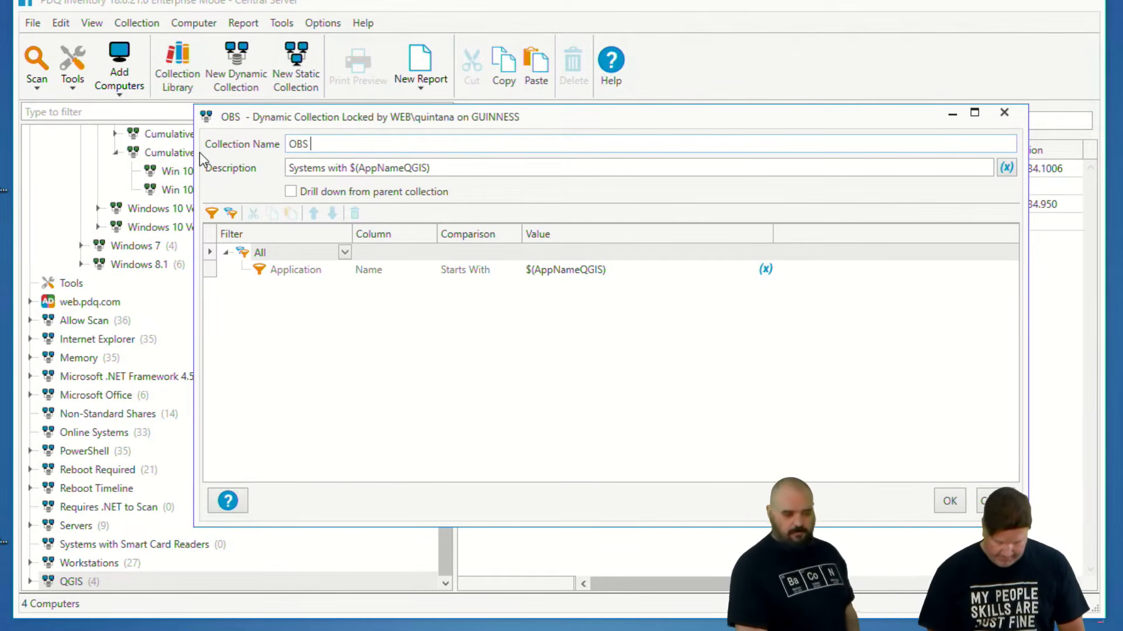
text(Studio)
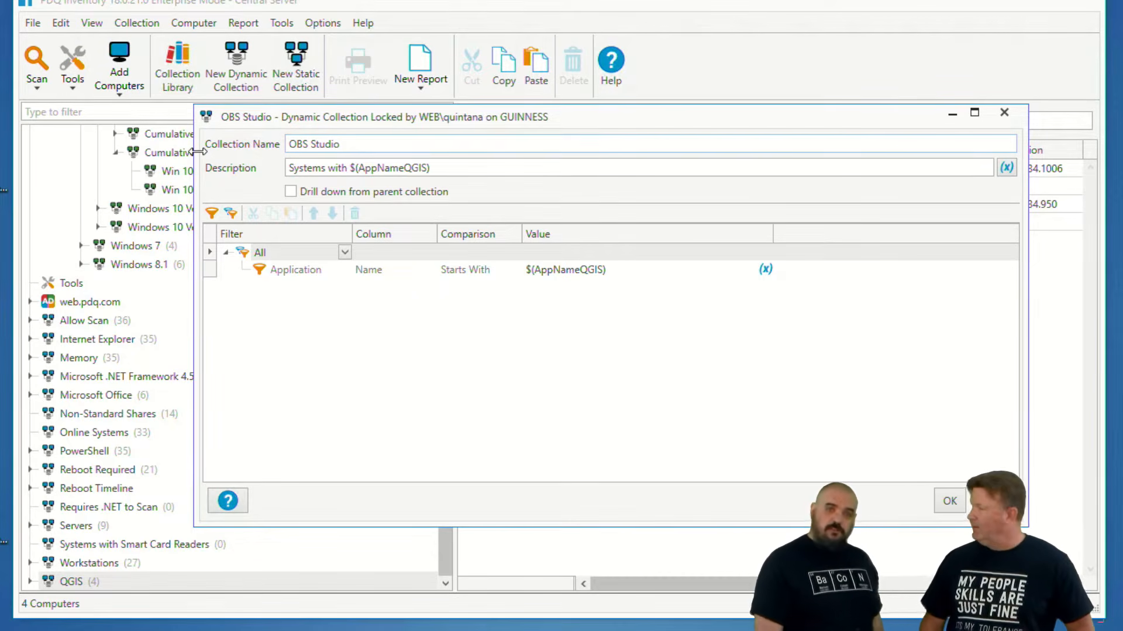
- Copy the collection name and use it to replace the variable in the description, making it "Systems with OBS Studio"
drag(344, 146, 248, 155)
key(ctrl+c)
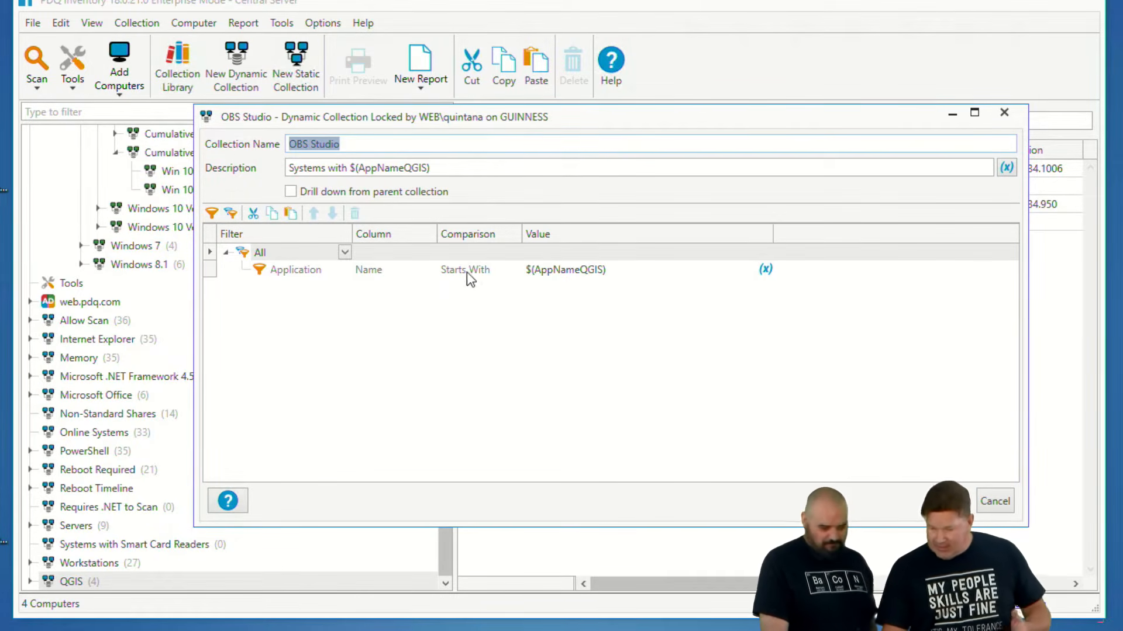
drag(444, 169, 349, 169)
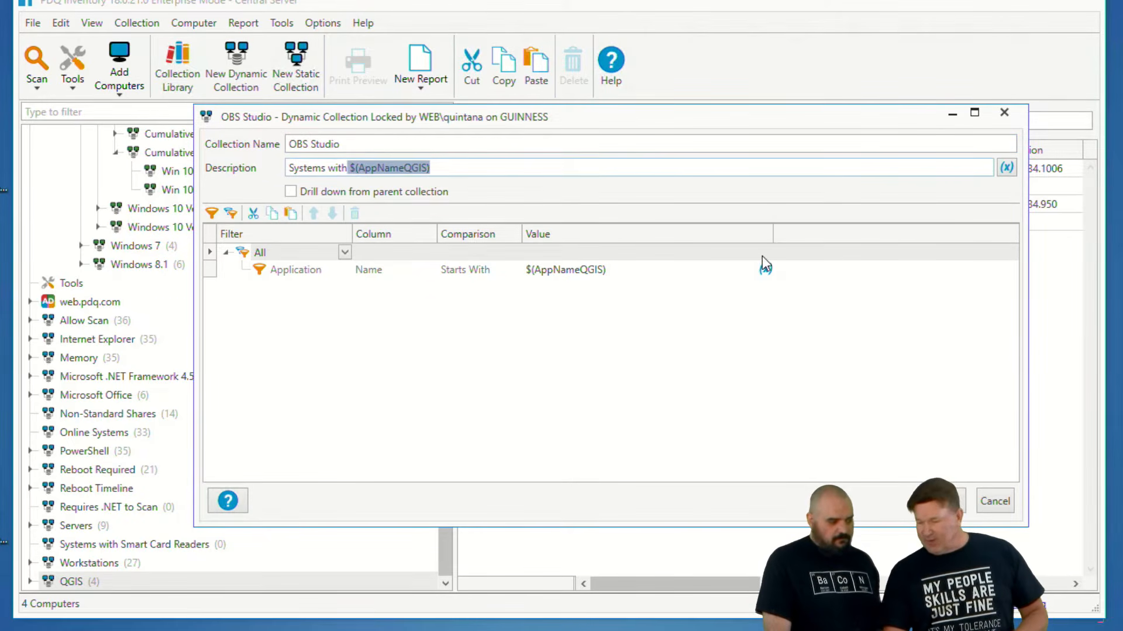
mouse_move(767, 270)
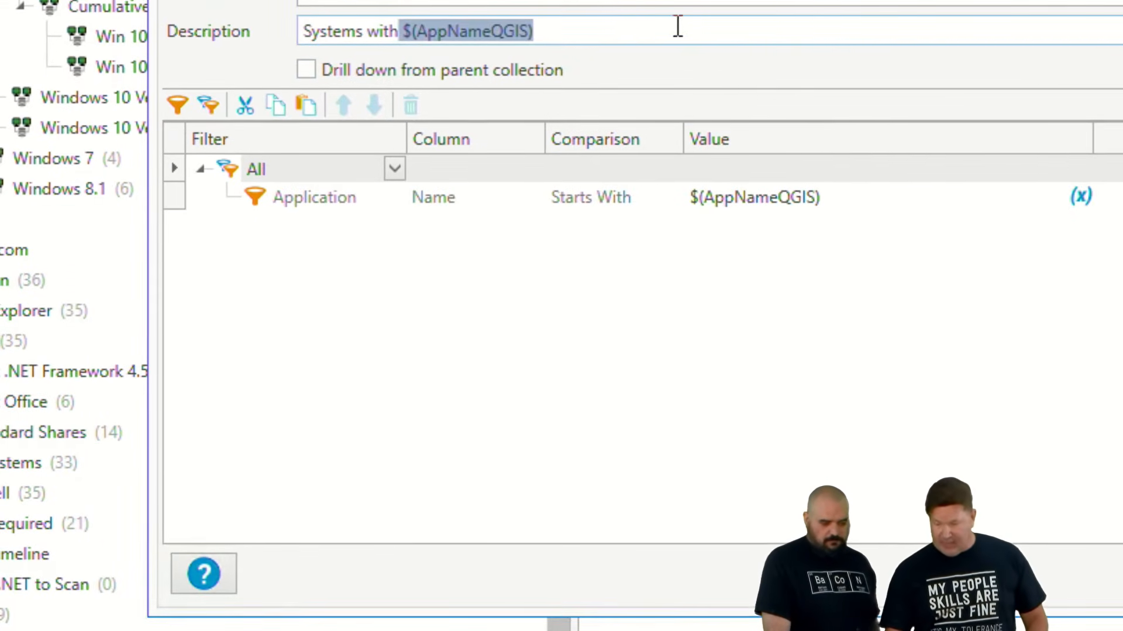
click(640, 29)
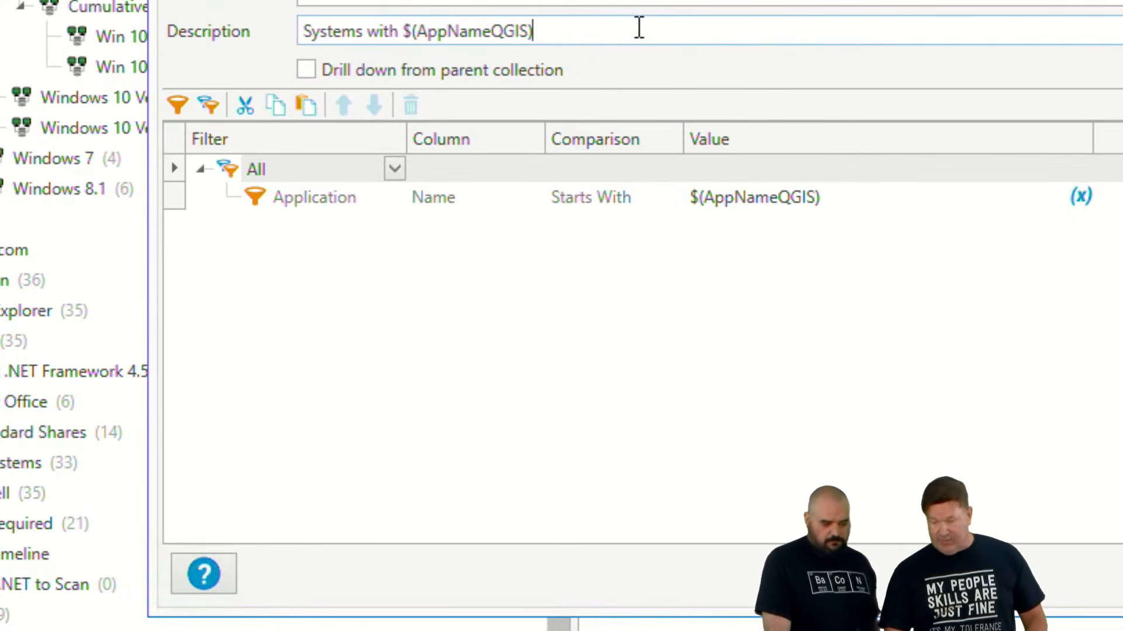
drag(533, 30, 403, 31)
key(ctrl+v)
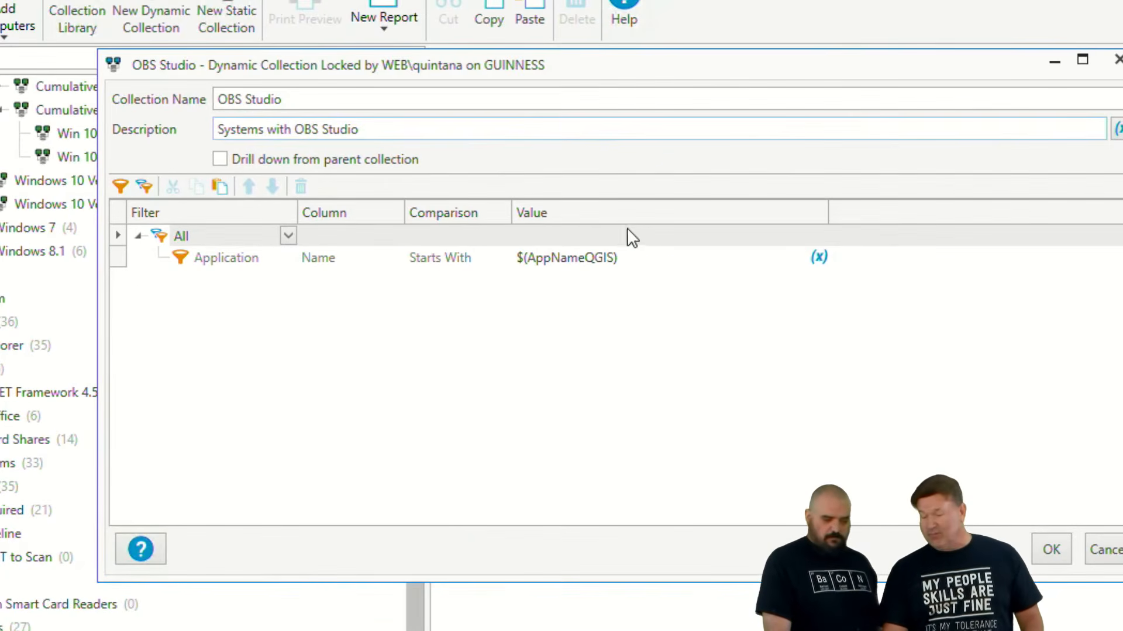
- Set the value of the Application Name Starts With filter to OBS Studio and save the collection
drag(662, 258, 497, 262)
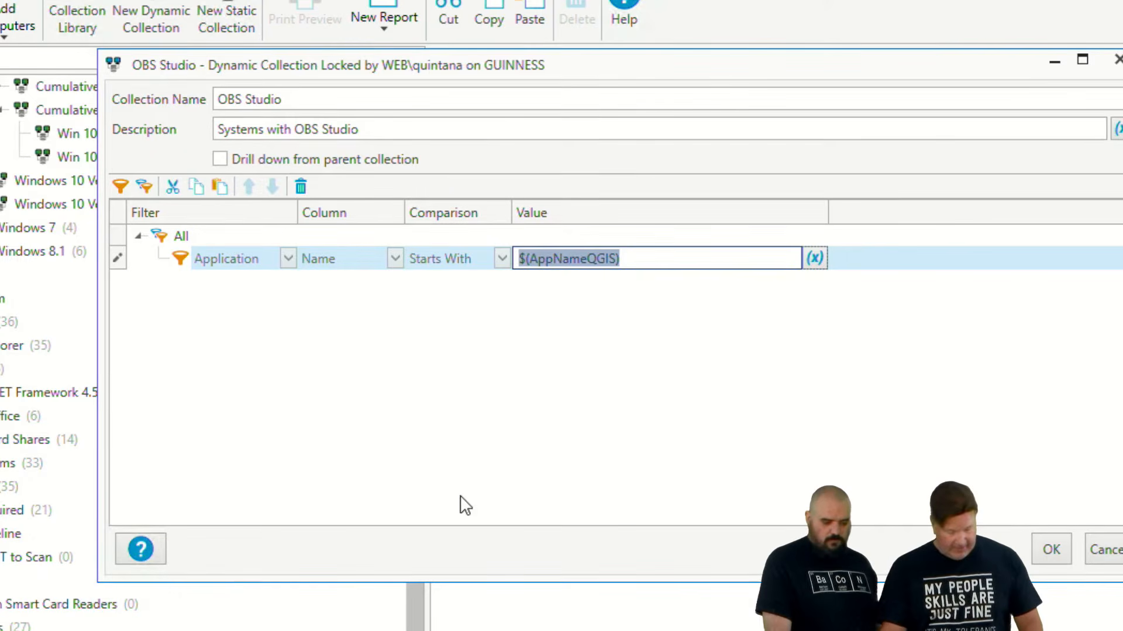
key(ctrl+v)
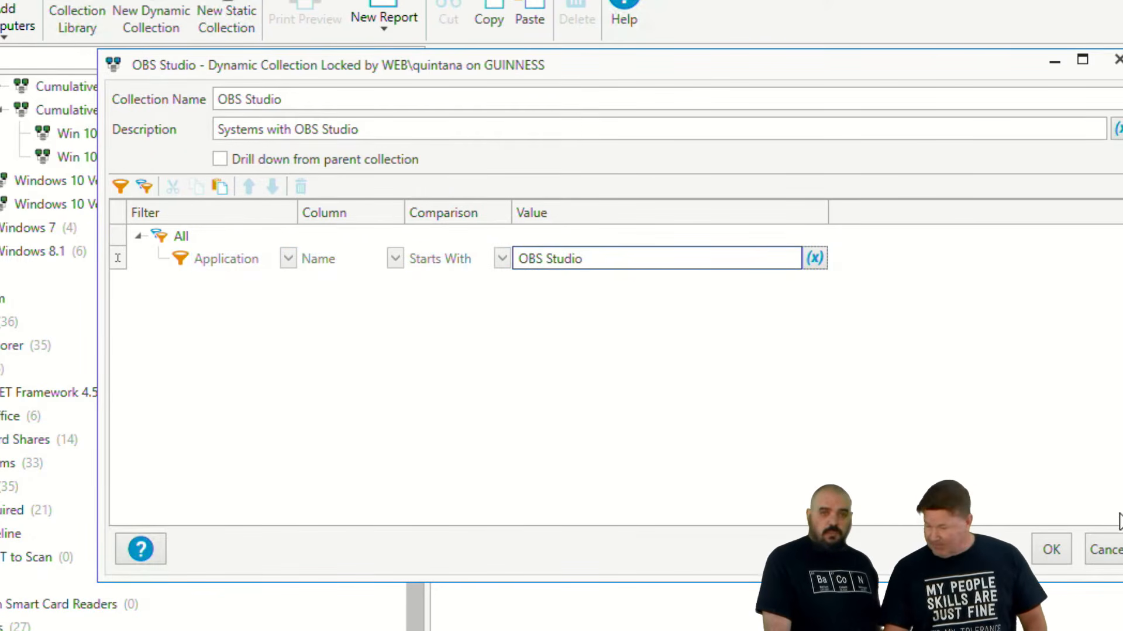
click(1044, 548)
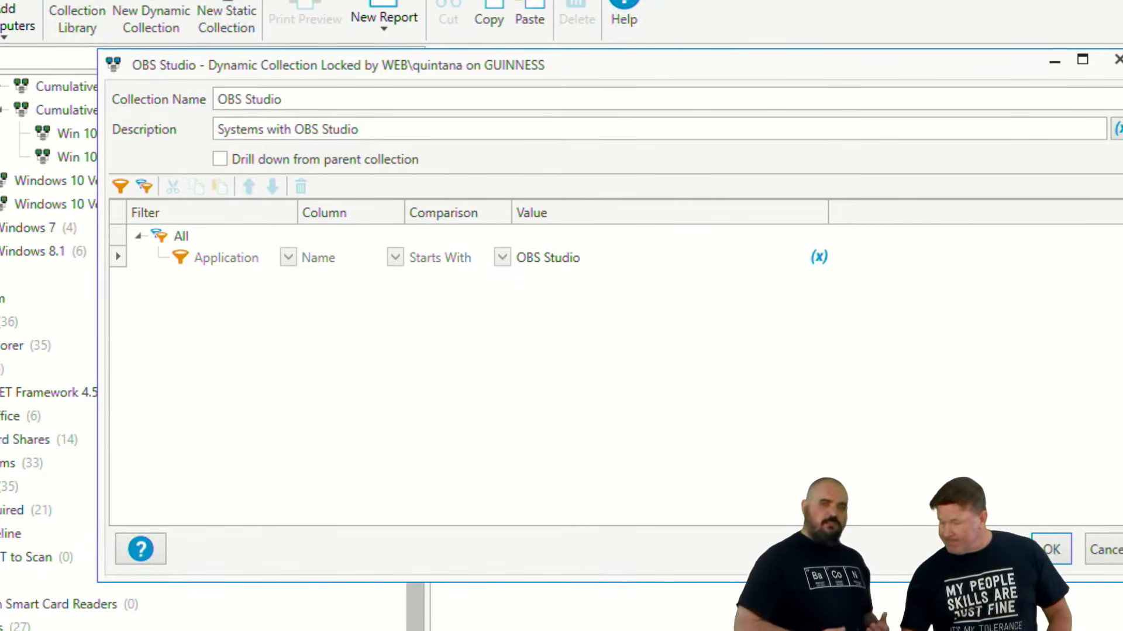
click(1048, 548)
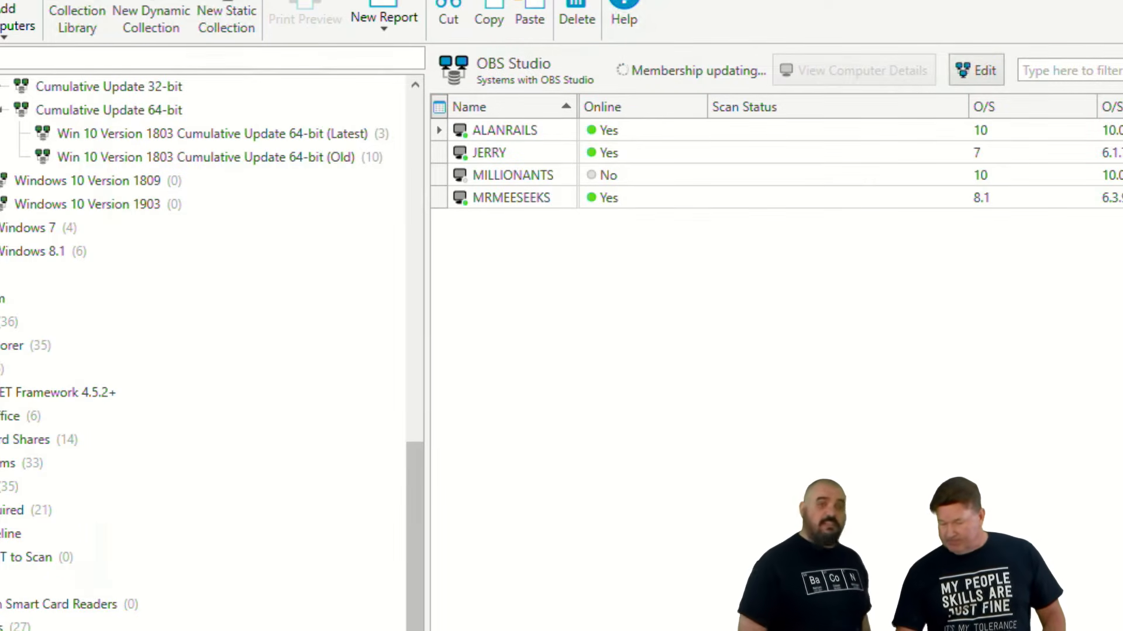
- Delete the QGIS (Not Installed) collection nested under OBS Studio, including its child collection
scroll(6, 589, down, 1)
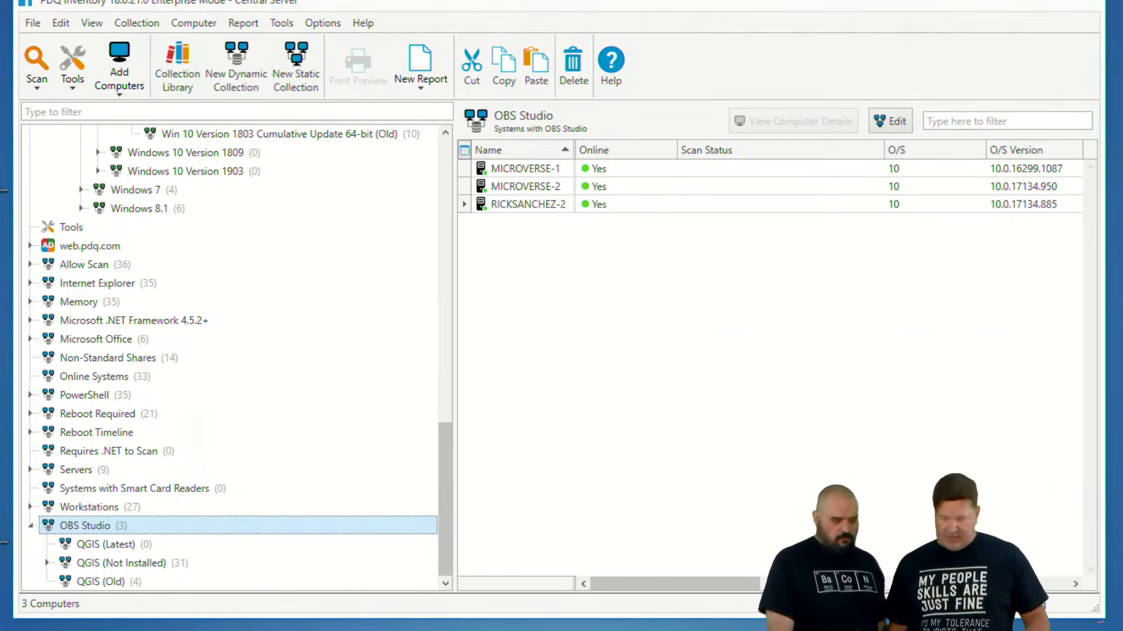
click(131, 563)
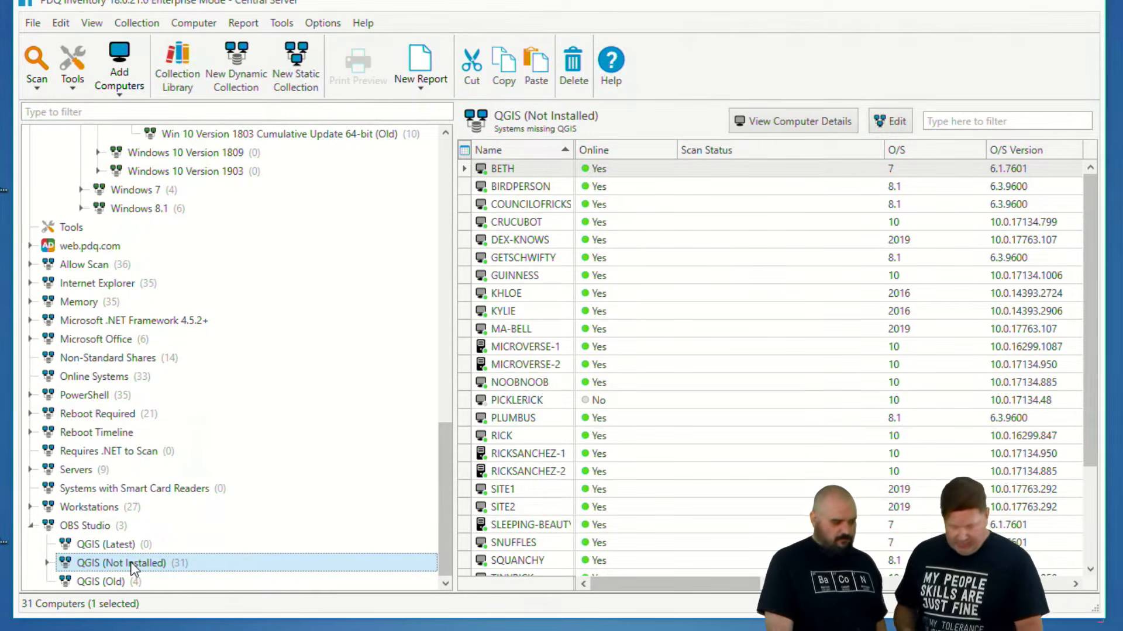
key(Delete)
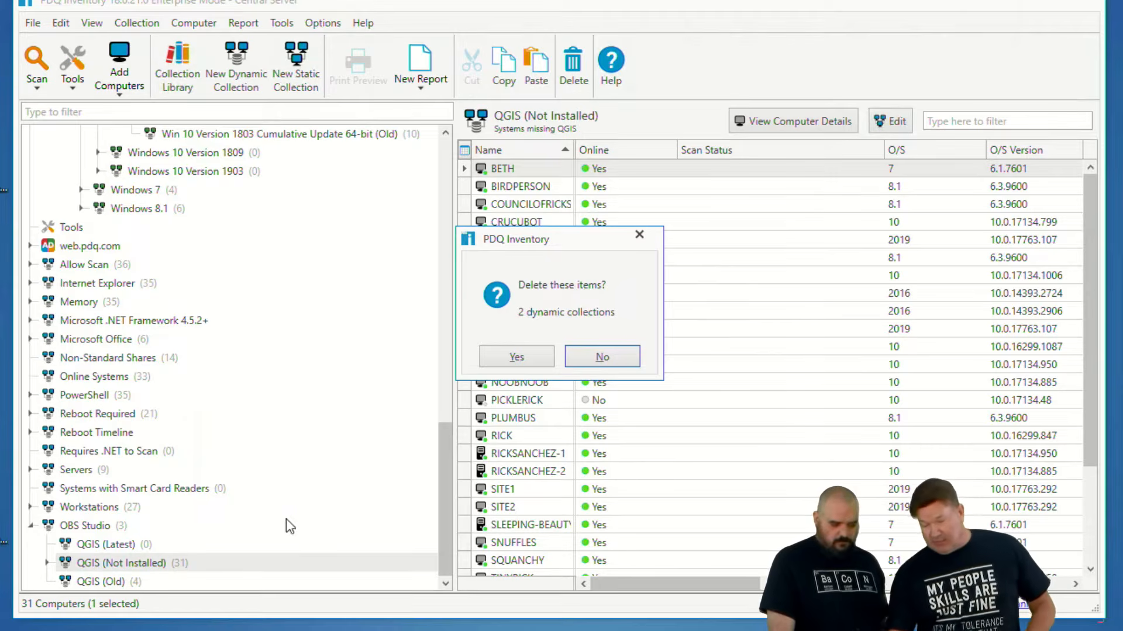
click(507, 358)
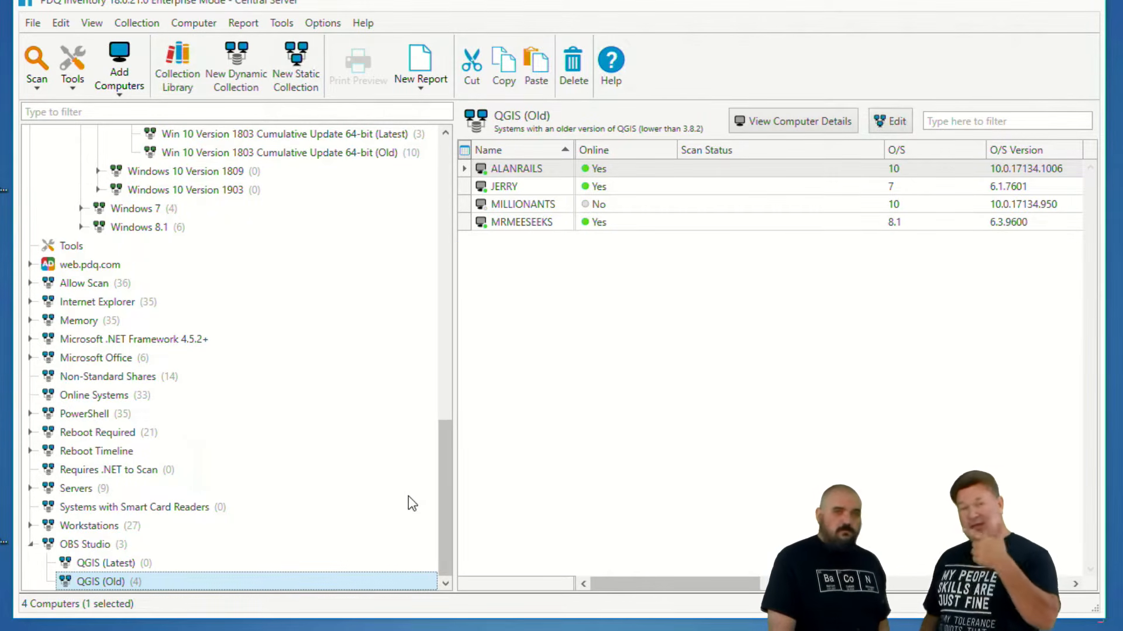
- Open the QGIS (Latest) collection under OBS Studio for editing and rename it OBS Studio (Latest)
click(111, 563)
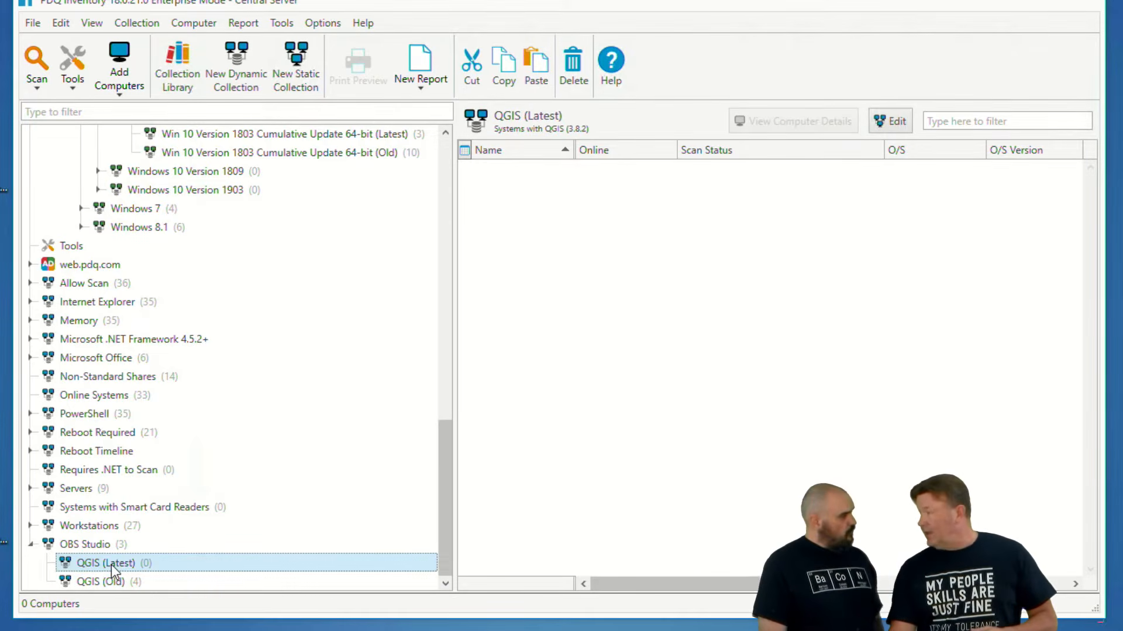
double_click(111, 563)
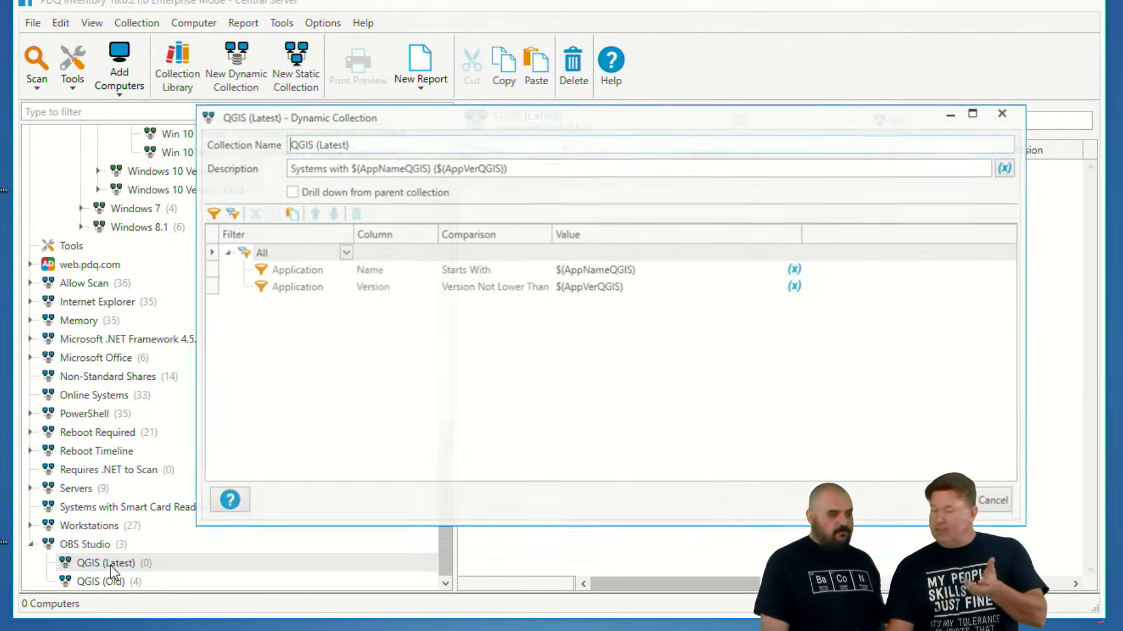
double_click(300, 144)
key(BackSpace)
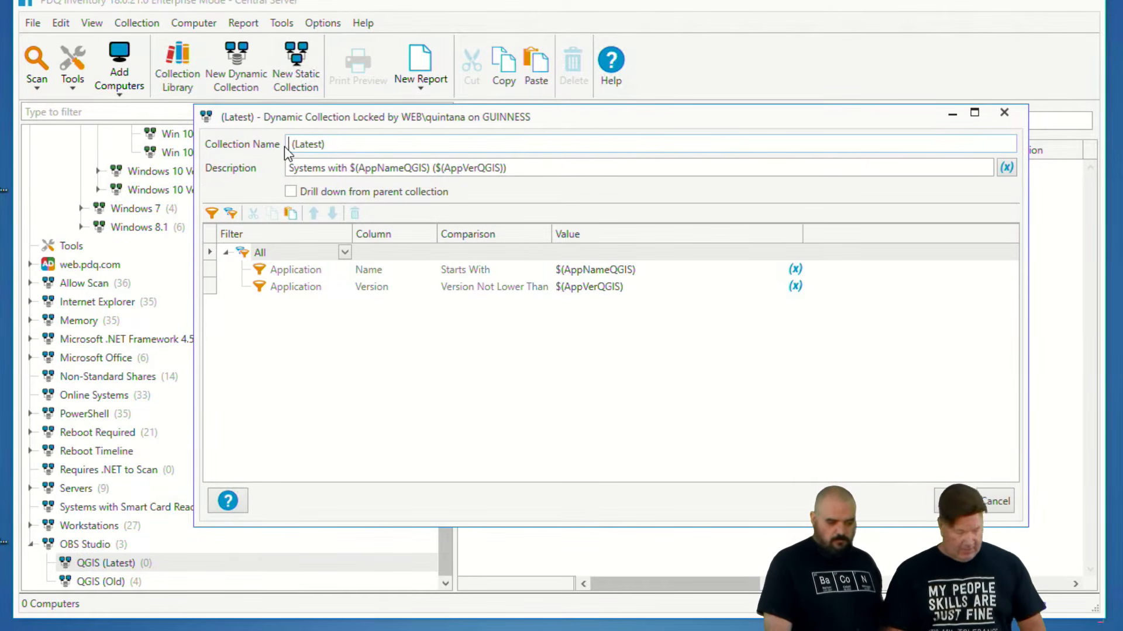
text(OBS Studio)
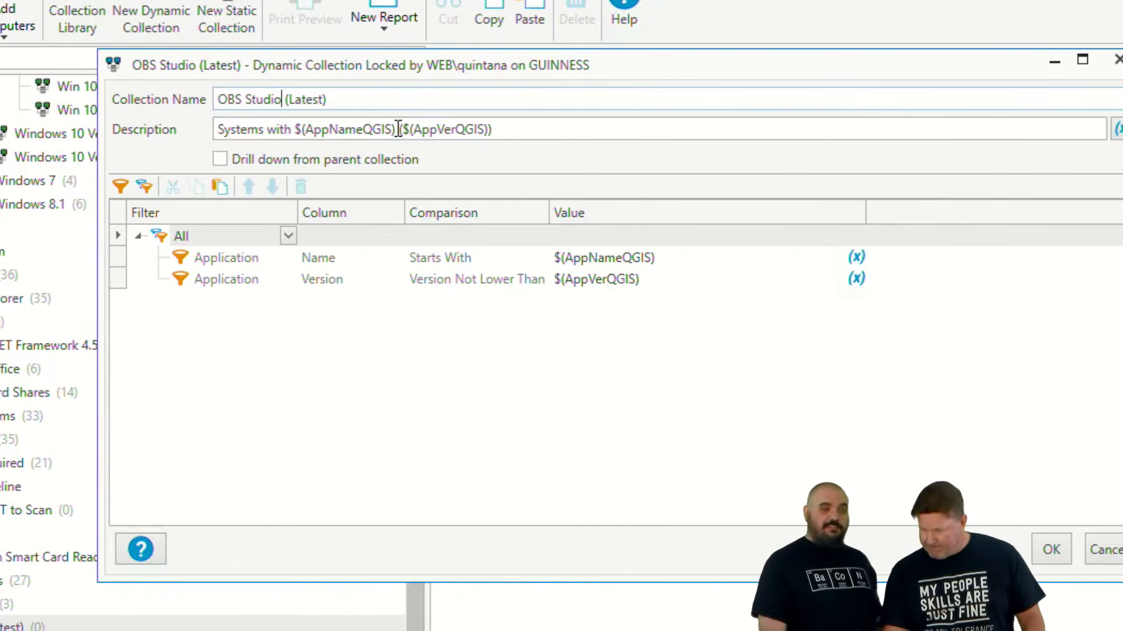
- Replace the $(AppNameQGIS) variable with OBS Studio in both the description and the Application Name Starts With filter
drag(398, 129, 296, 131)
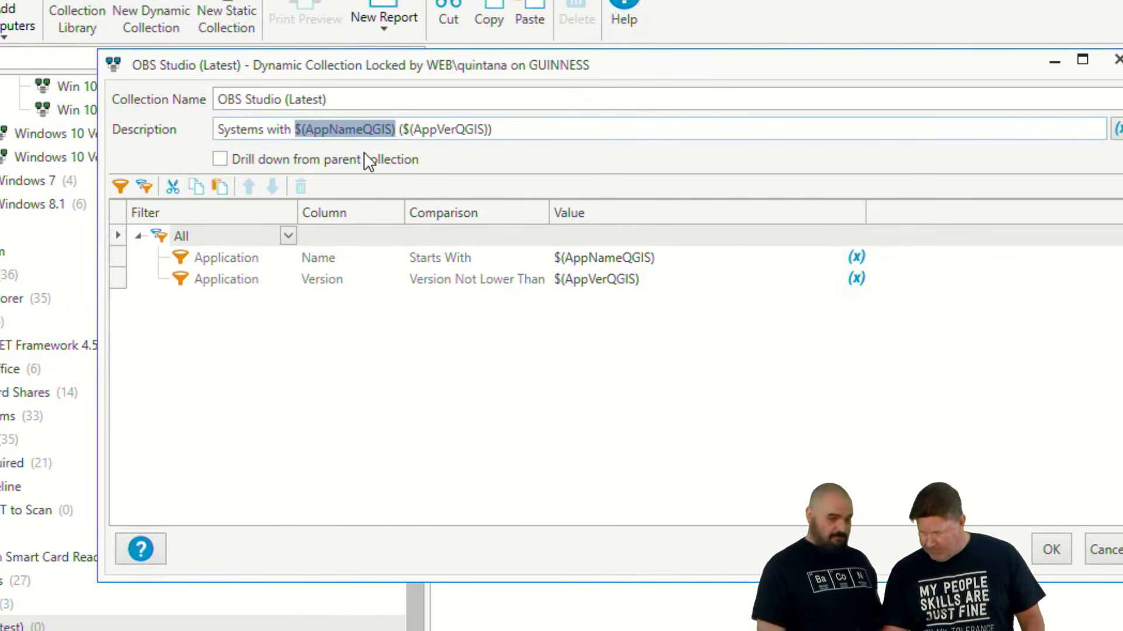
key(ctrl+v)
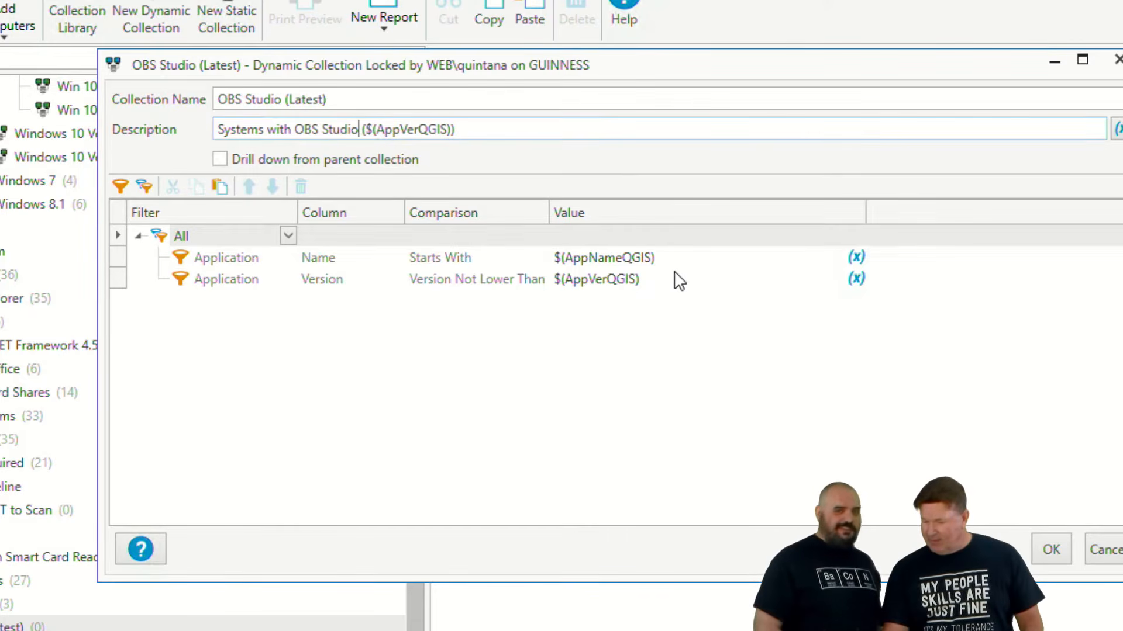
drag(678, 263, 532, 280)
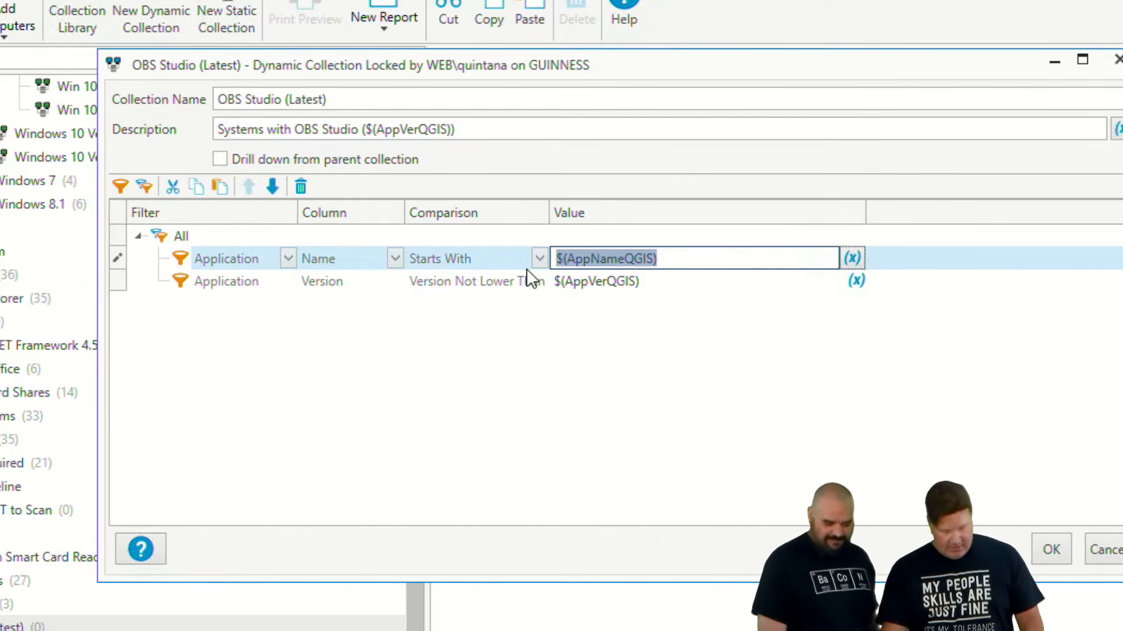
key(ctrl+v)
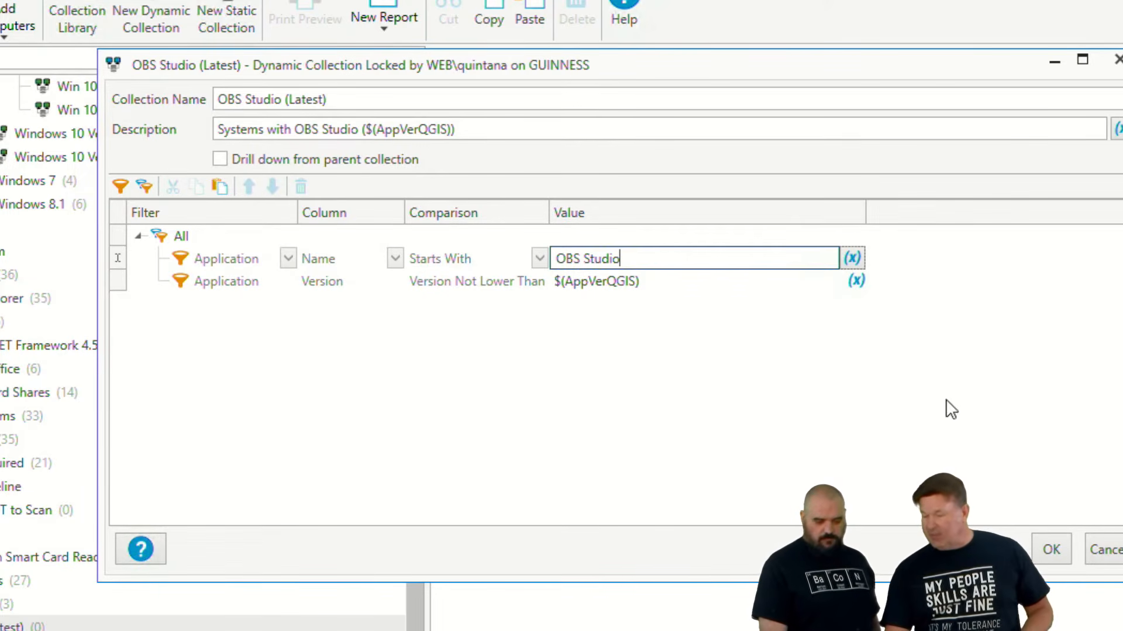
- Replace the value of the Version Not Lower Than filter with the custom variable @(OBSVer)
drag(721, 292, 492, 279)
text(\)
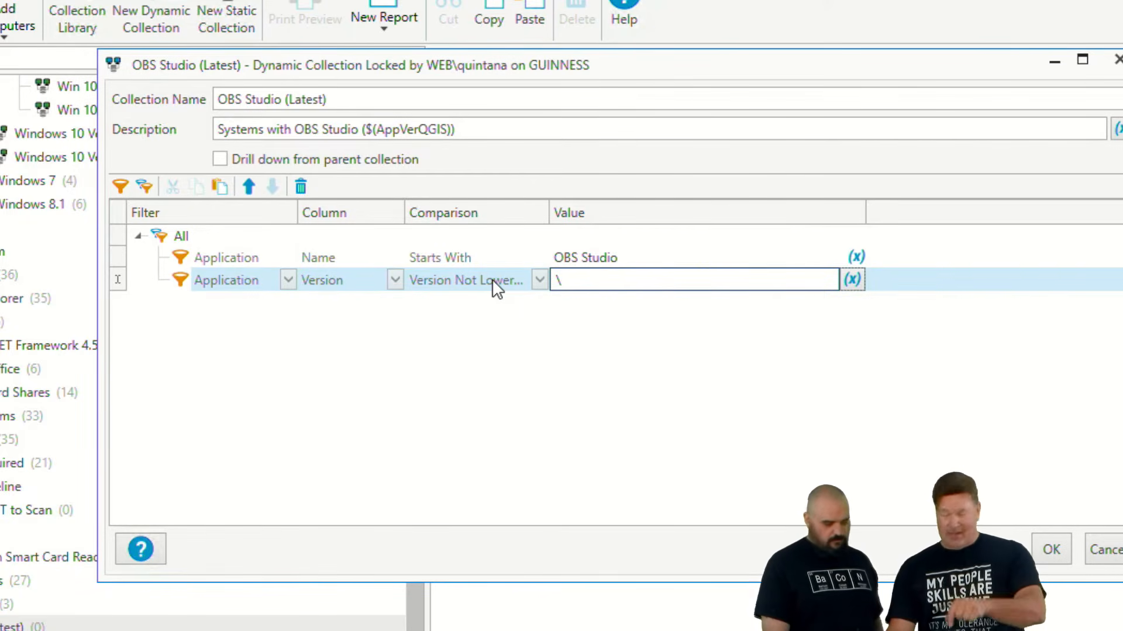
key(BackSpace)
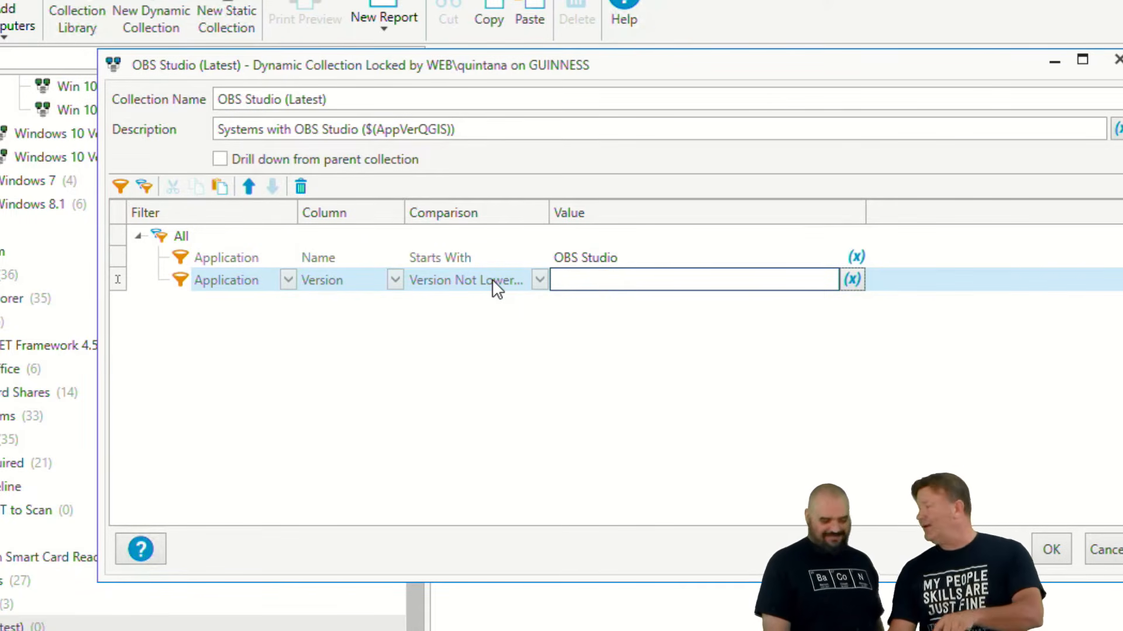
click(851, 280)
mouse_move(822, 319)
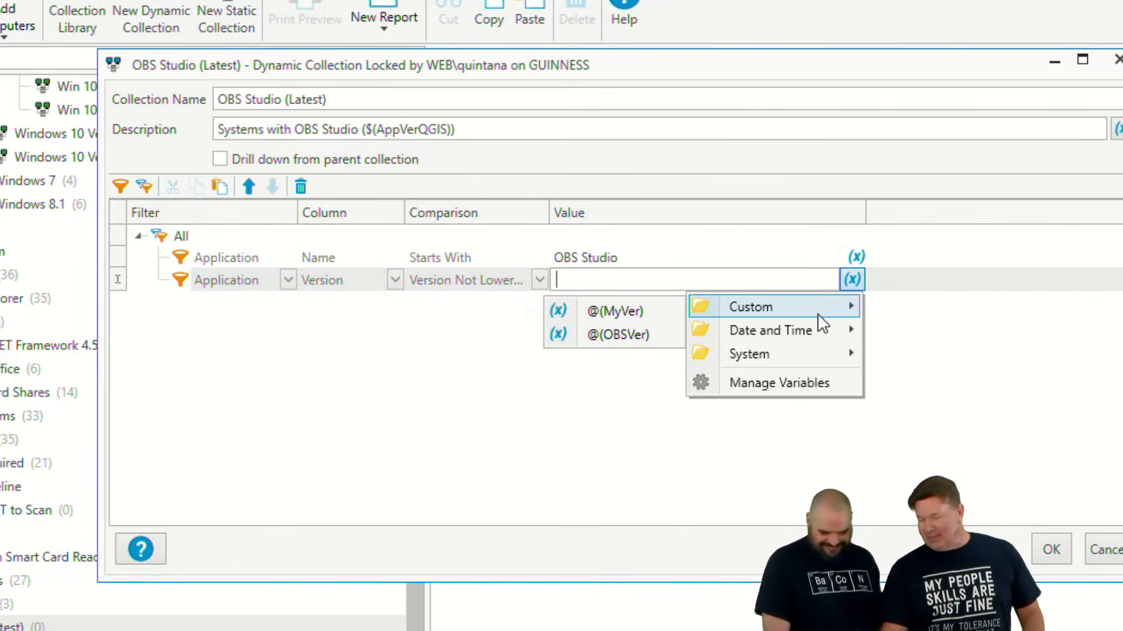
click(637, 335)
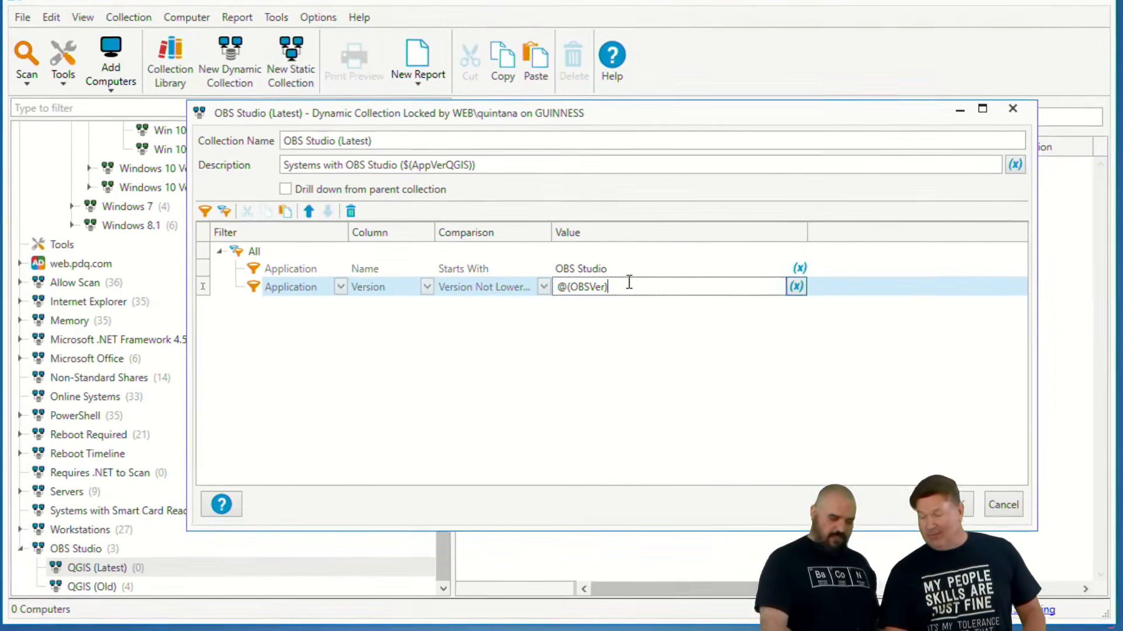
- Copy @(OBSVer) from the filter over $(AppVerQGIS) in the description and save the collection
drag(623, 282, 522, 287)
key(ctrl+c)
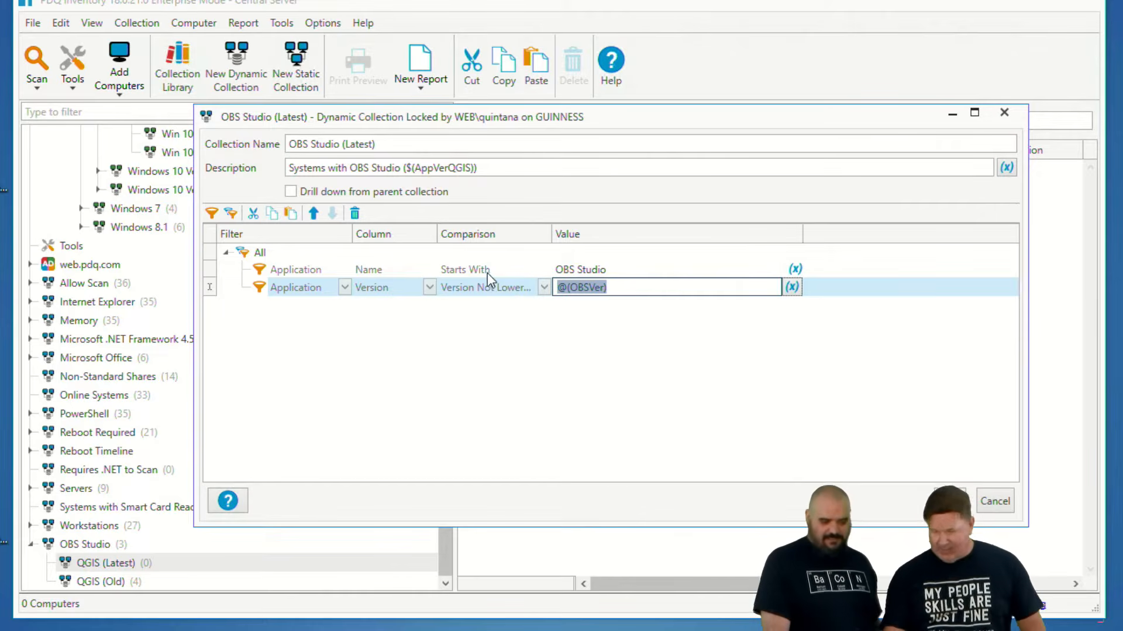
drag(475, 168, 409, 172)
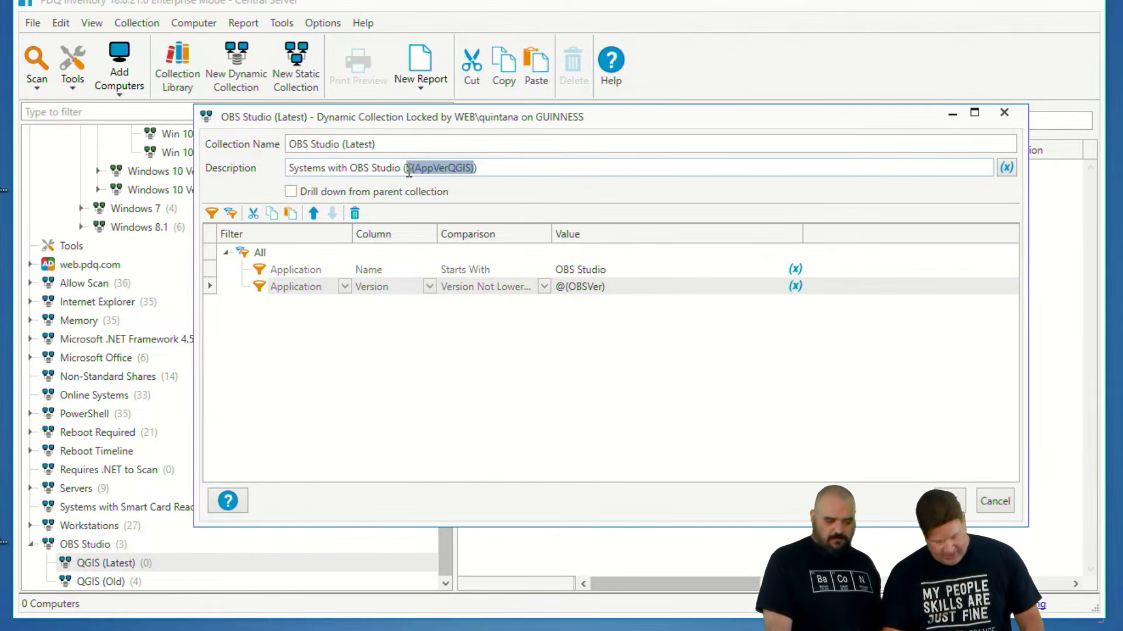
key(ctrl+v)
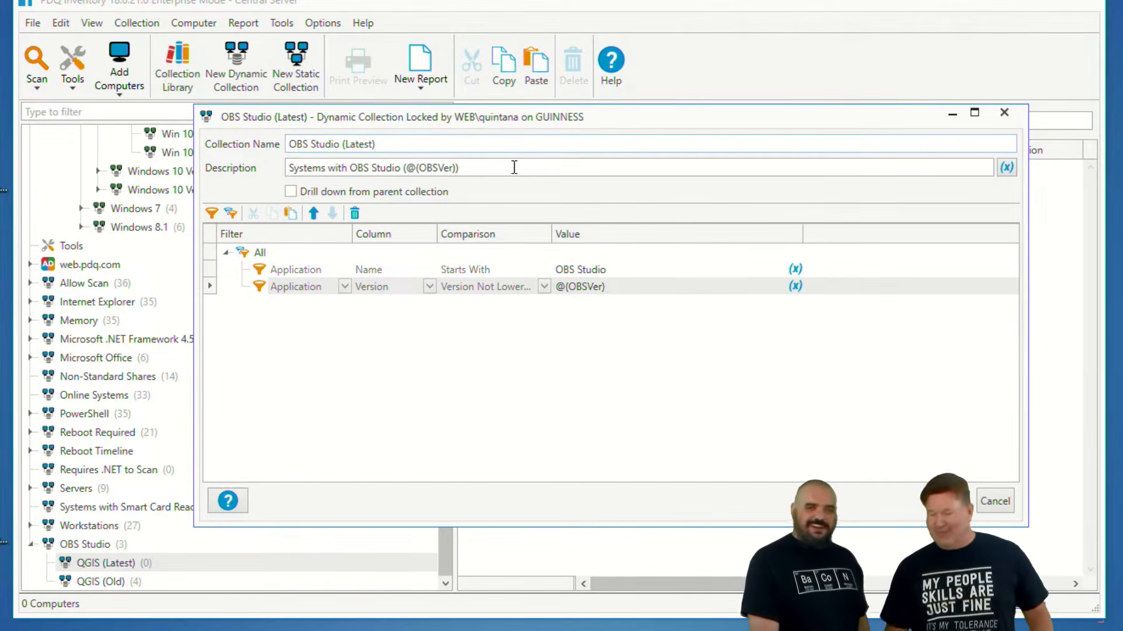
click(950, 501)
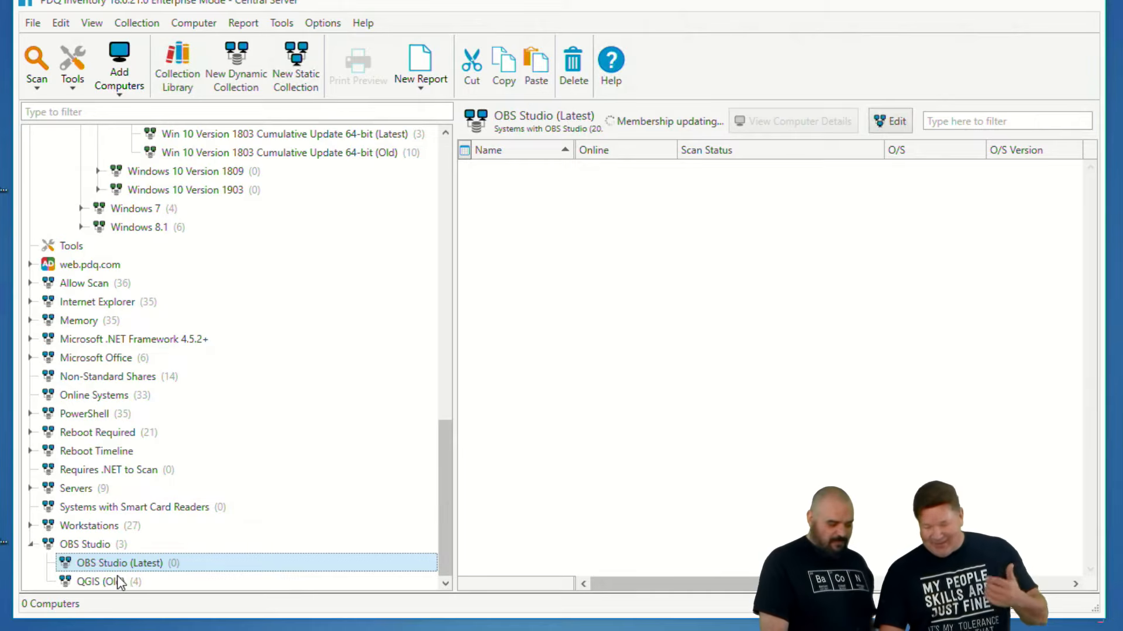
click(100, 583)
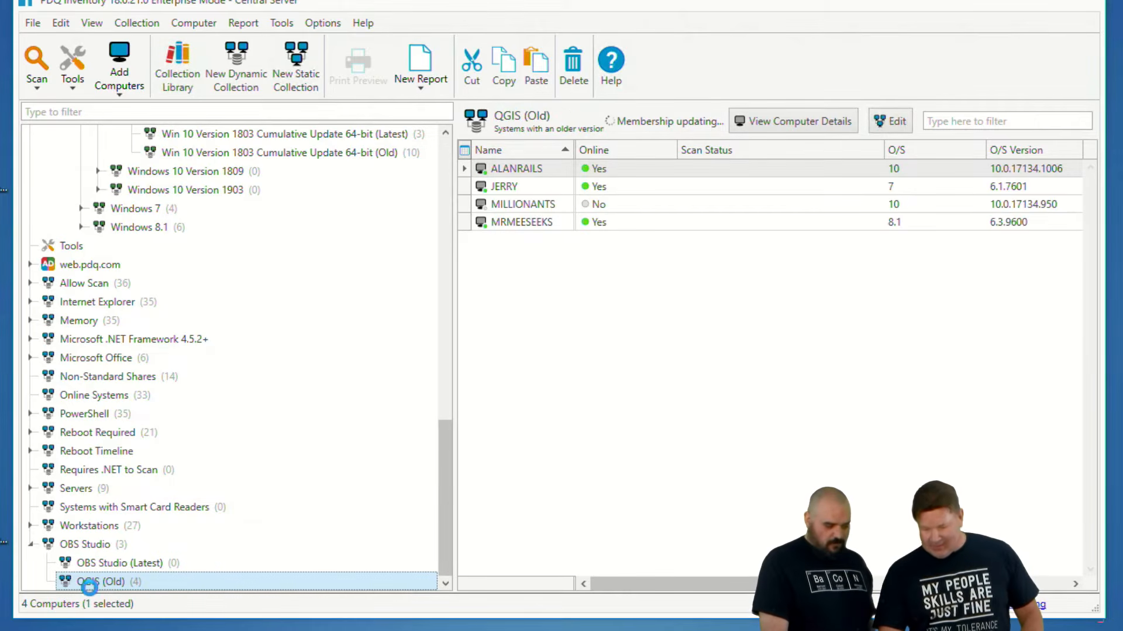
double_click(89, 583)
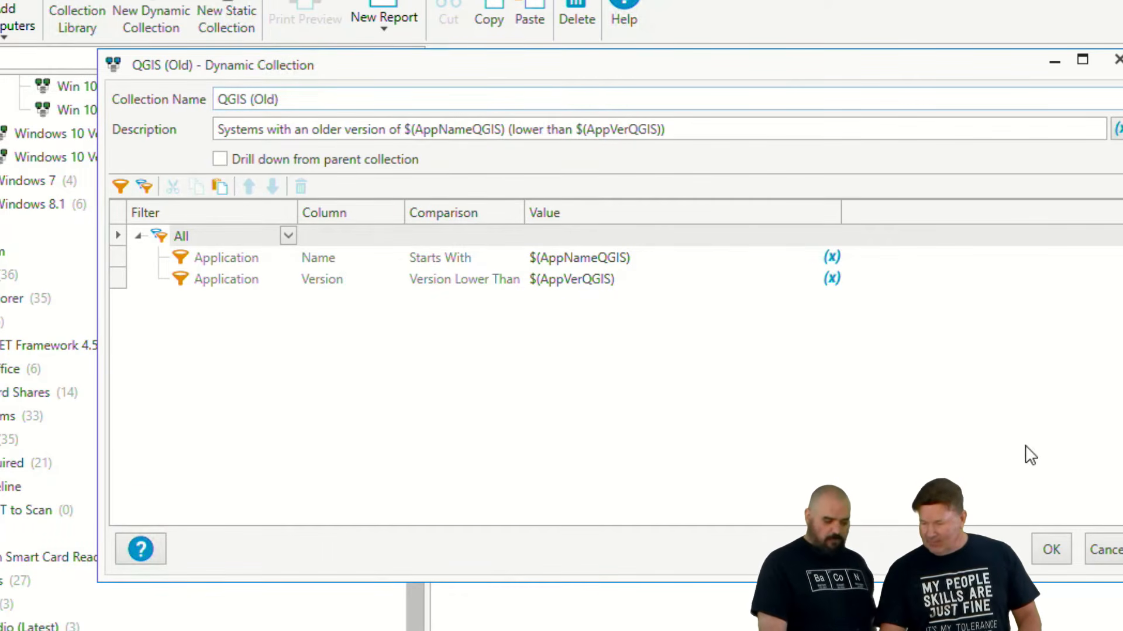
click(1117, 558)
- Open the OBS Studio (Latest) collection, copy the text OBS Studio from its name, and close it without changes
click(107, 563)
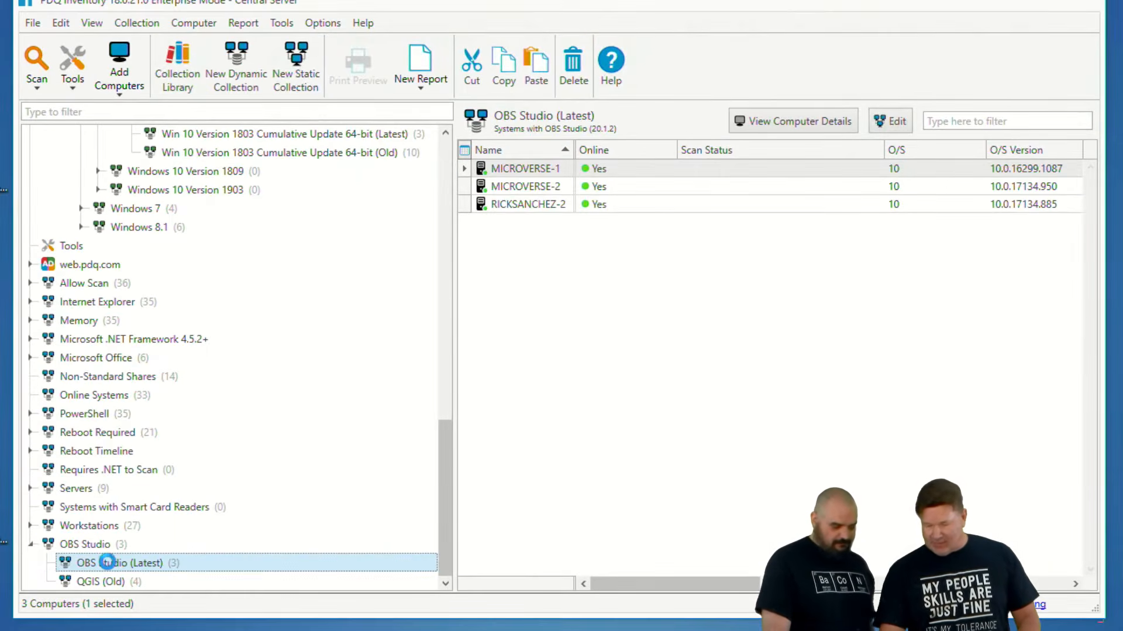
double_click(107, 562)
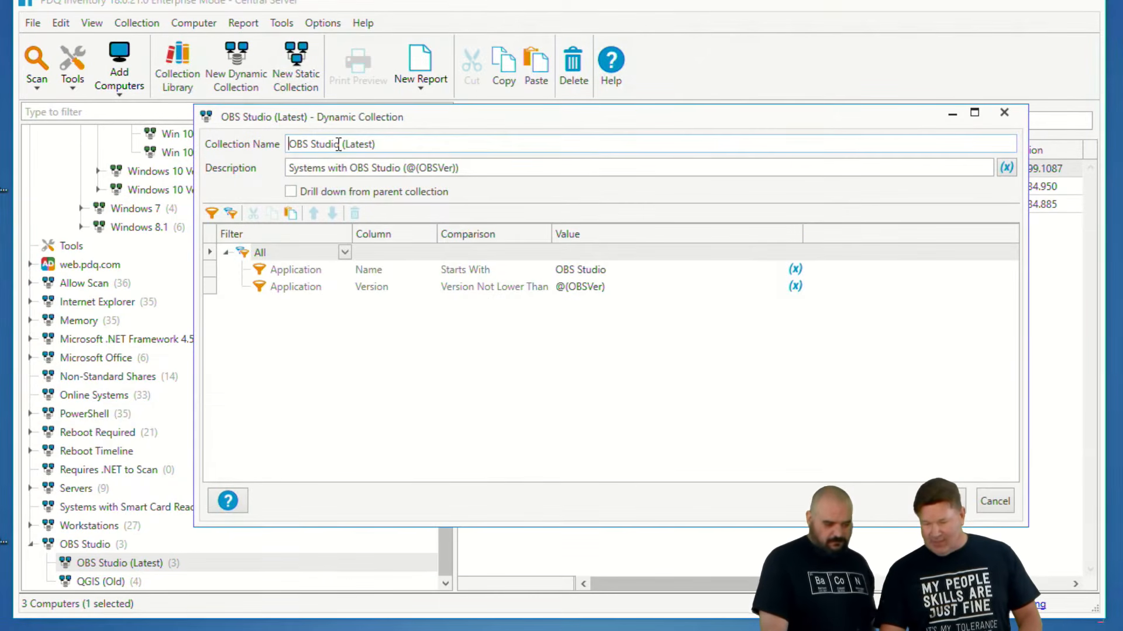
drag(338, 144, 288, 145)
key(ctrl+c)
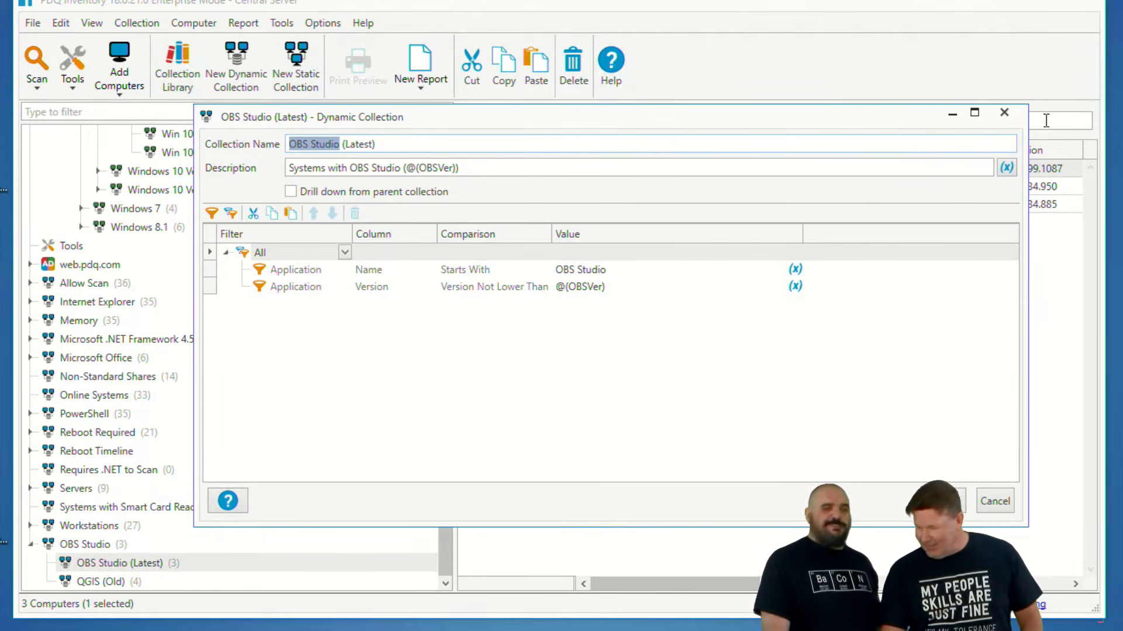
click(1006, 114)
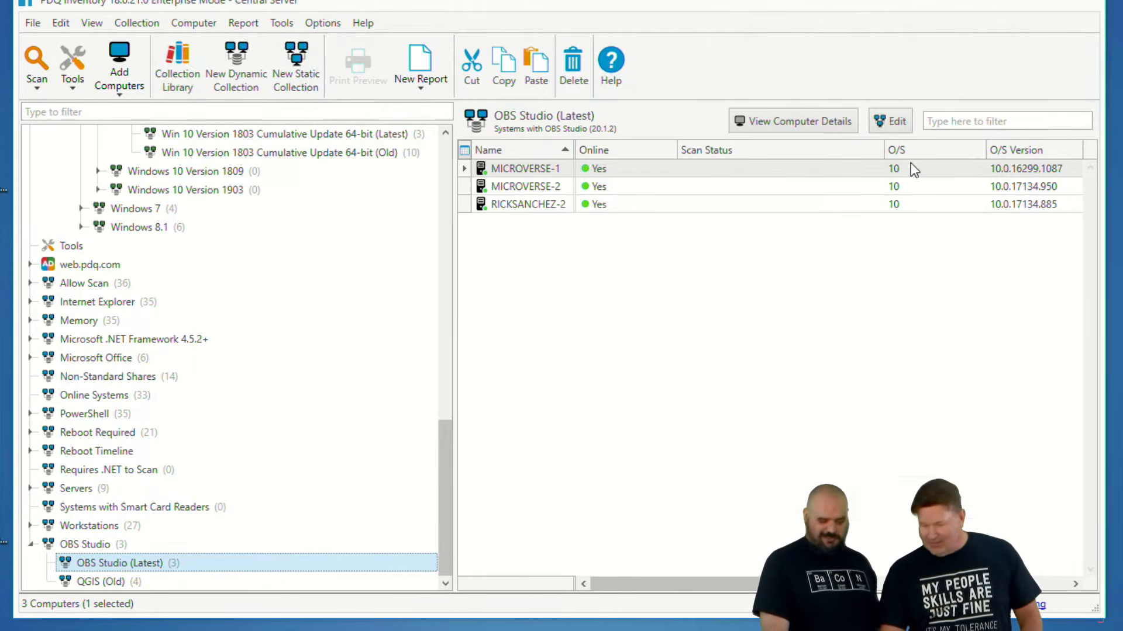
- Rename the QGIS (Old) collection OBS Studio (Old) and replace $(AppNameQGIS) in its description with OBS Studio
double_click(118, 584)
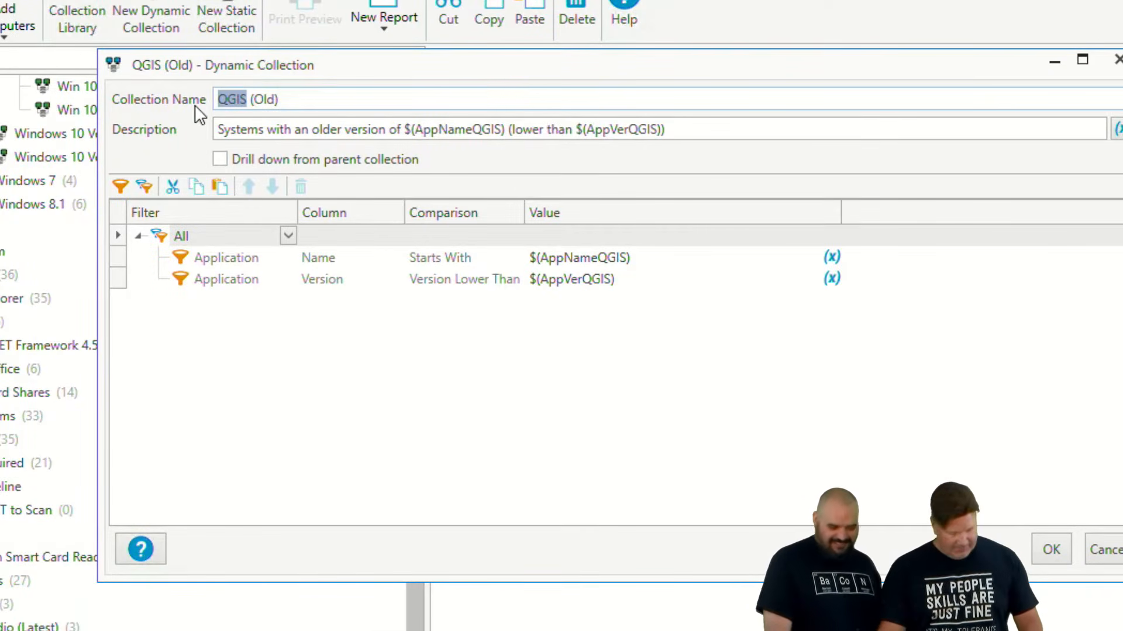
key(ctrl+v)
drag(507, 129, 404, 129)
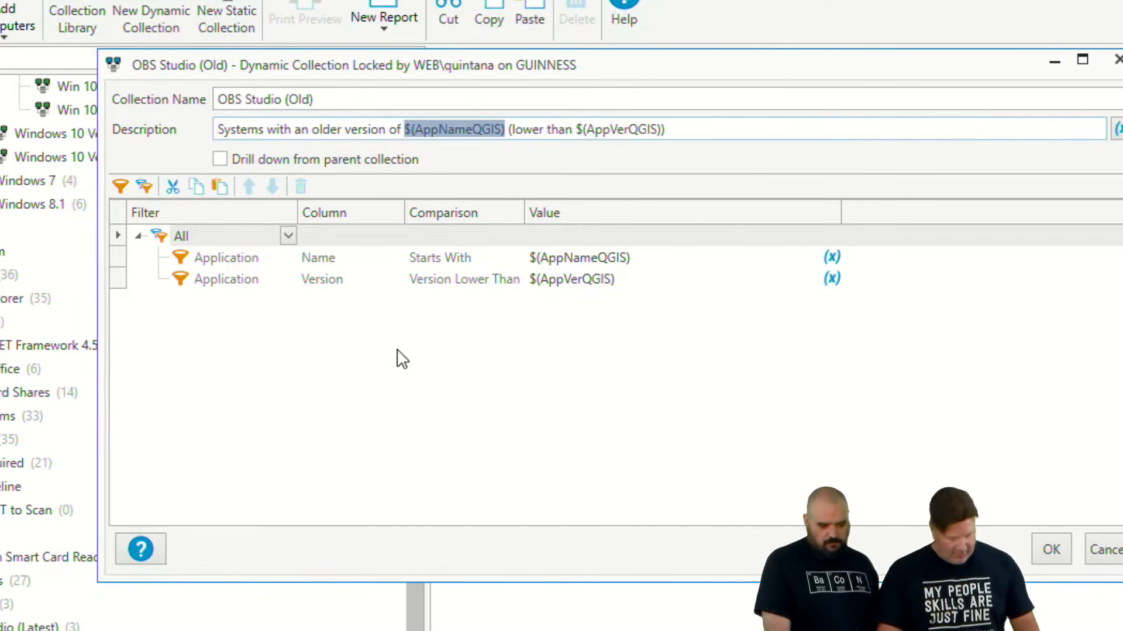
key(ctrl+v)
- Set the value of the Application Name Starts With filter in OBS Studio (Old) to OBS Studio
click(642, 257)
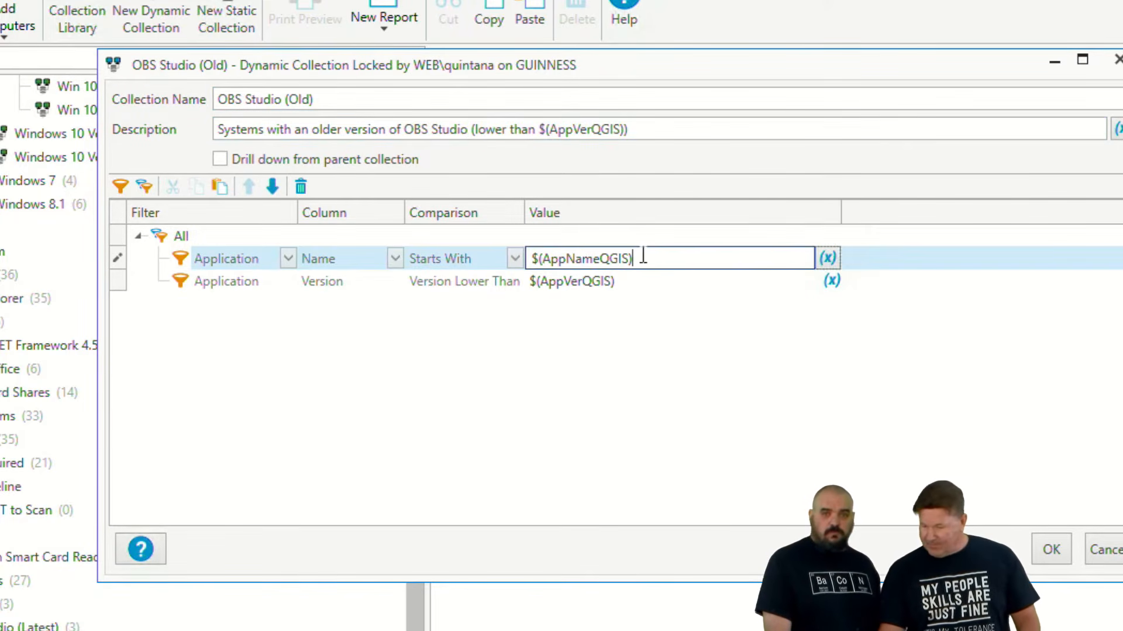
drag(567, 257, 499, 246)
key(ctrl+v)
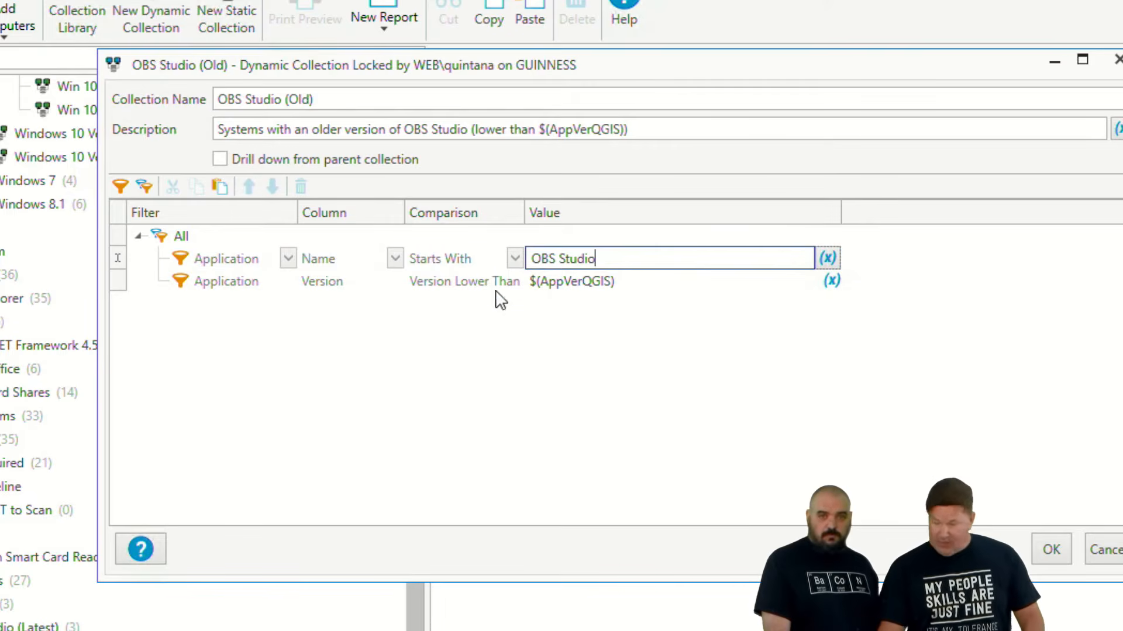
- Replace the value of the Version Lower Than filter with the custom variable @(OBSVer)
click(630, 286)
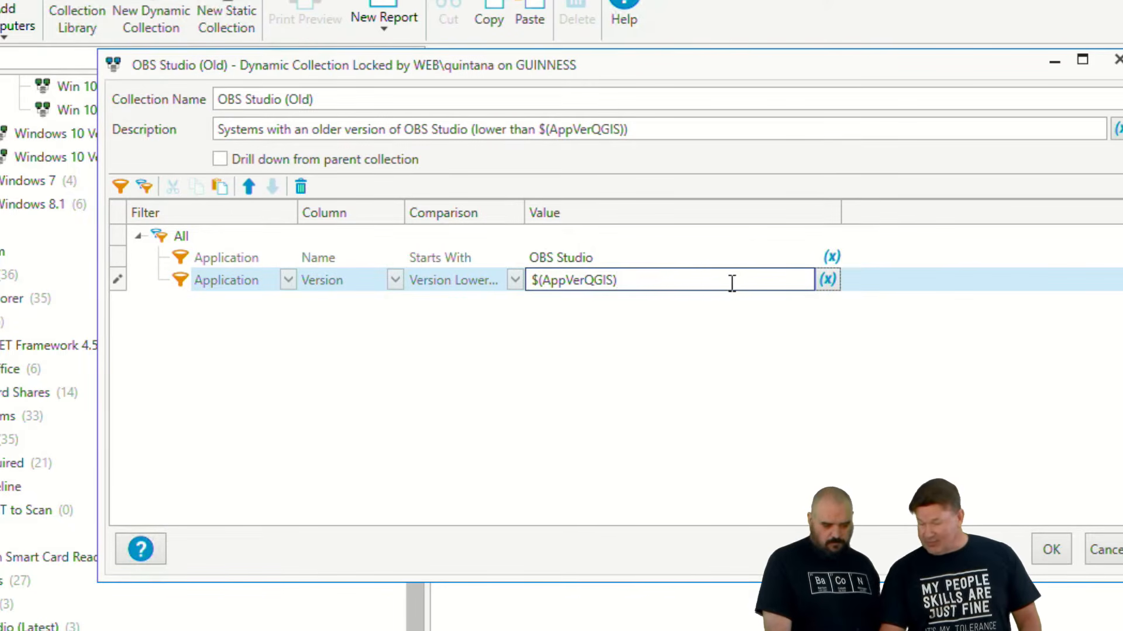
drag(731, 283, 444, 283)
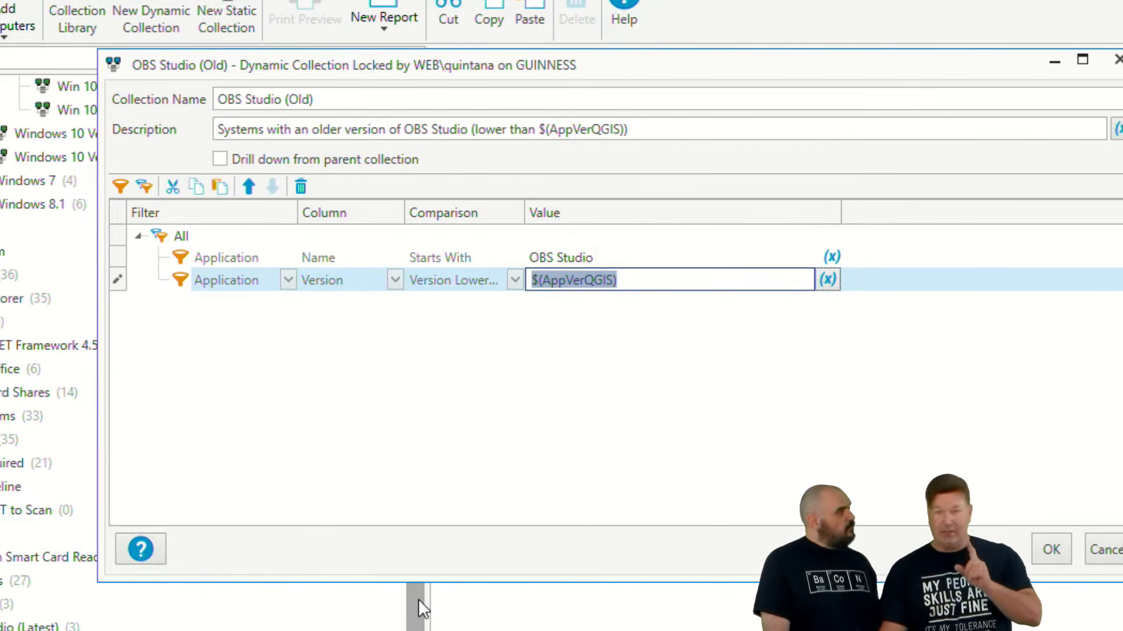
key(BackSpace)
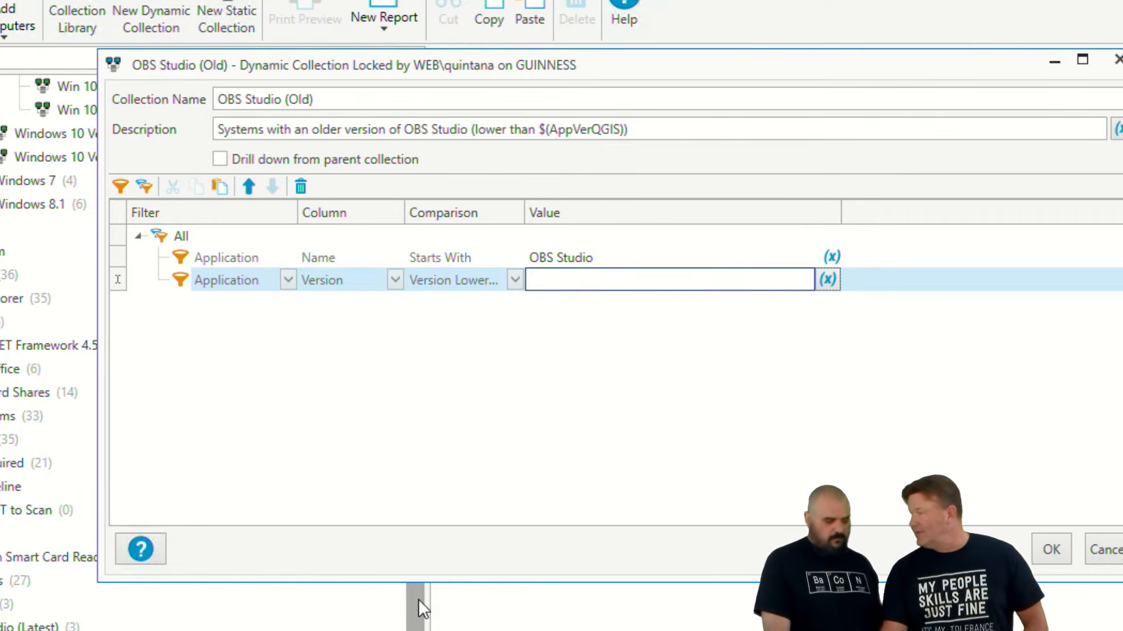
click(828, 280)
mouse_move(811, 305)
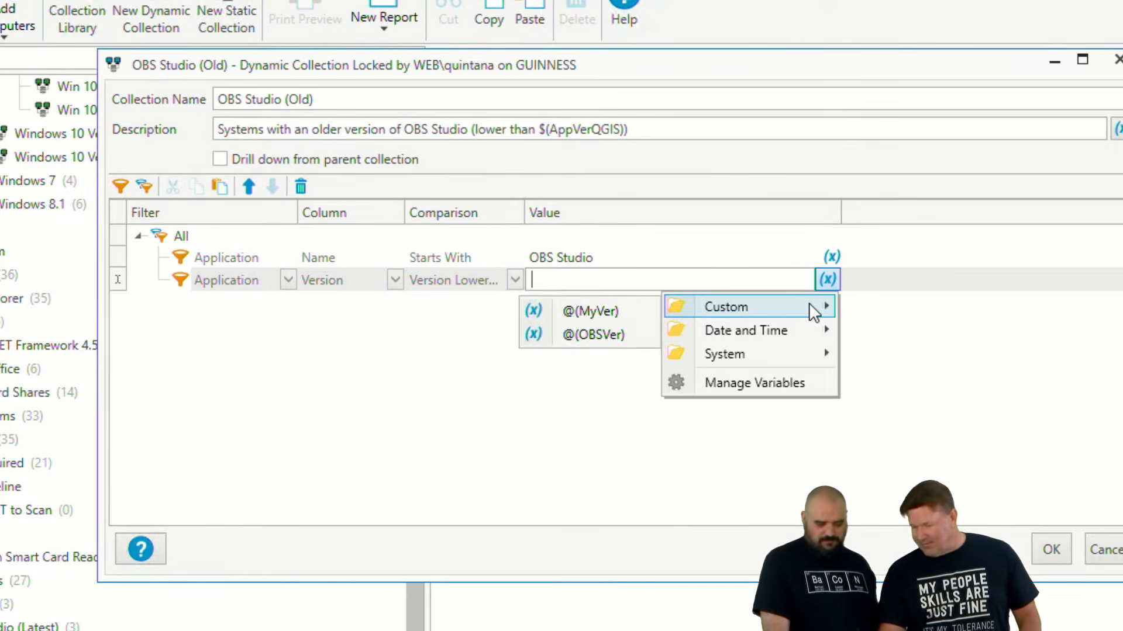
click(603, 336)
- Copy @(OBSVer) over the version variable in the description, remove the extra closing parenthesis, and save OBS Studio (Old)
drag(622, 281, 530, 281)
key(ctrl+c)
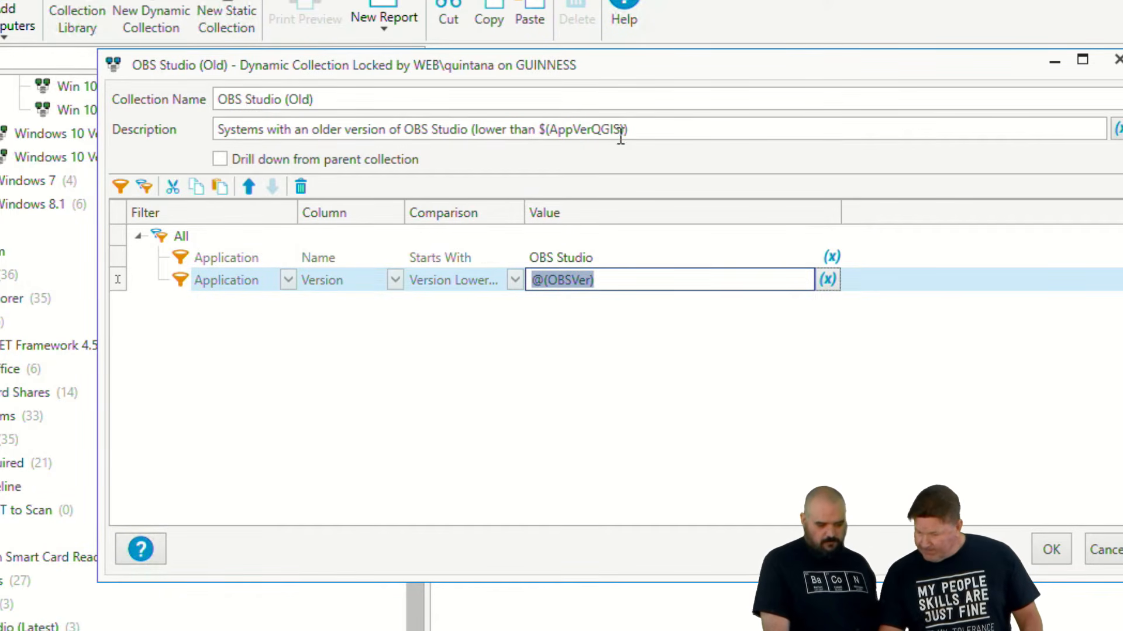
drag(621, 129, 545, 142)
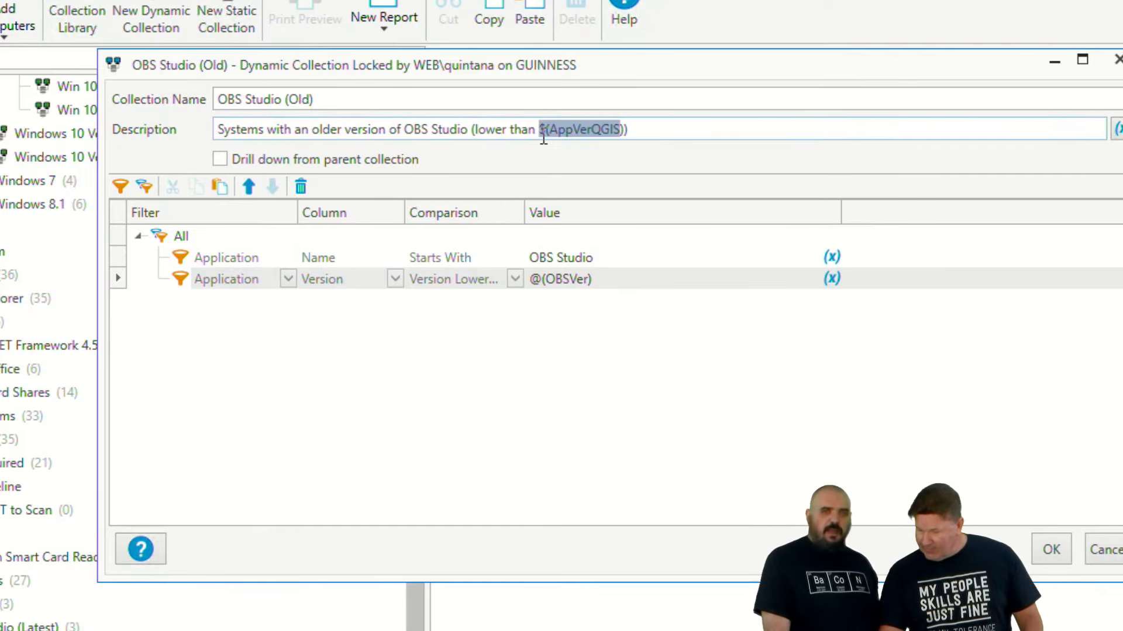
key(ctrl+v)
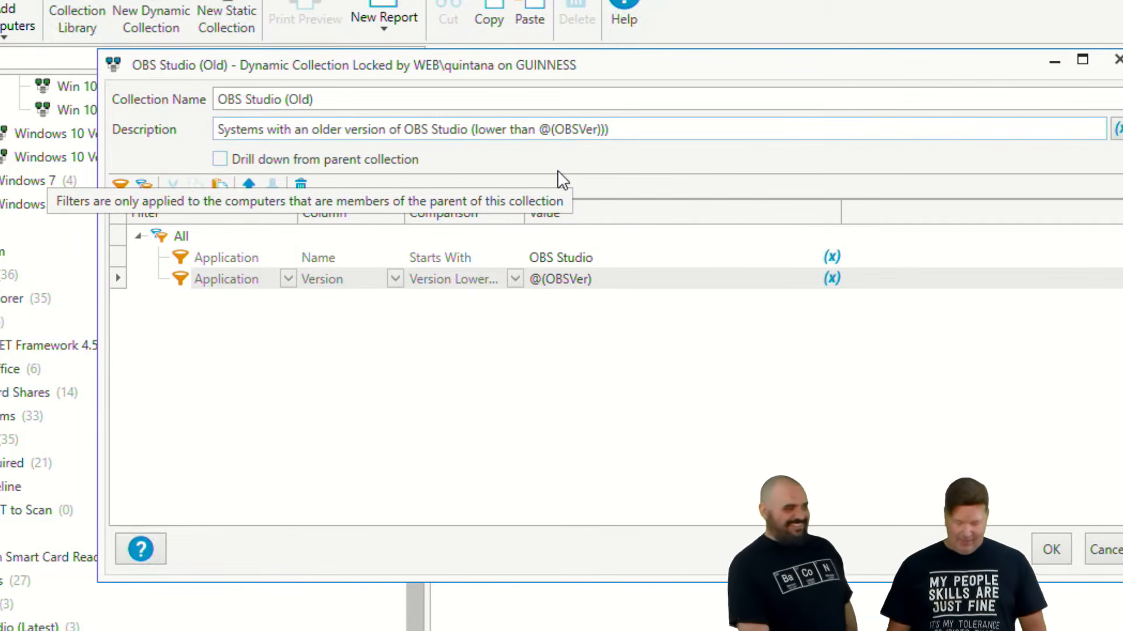
key(Delete)
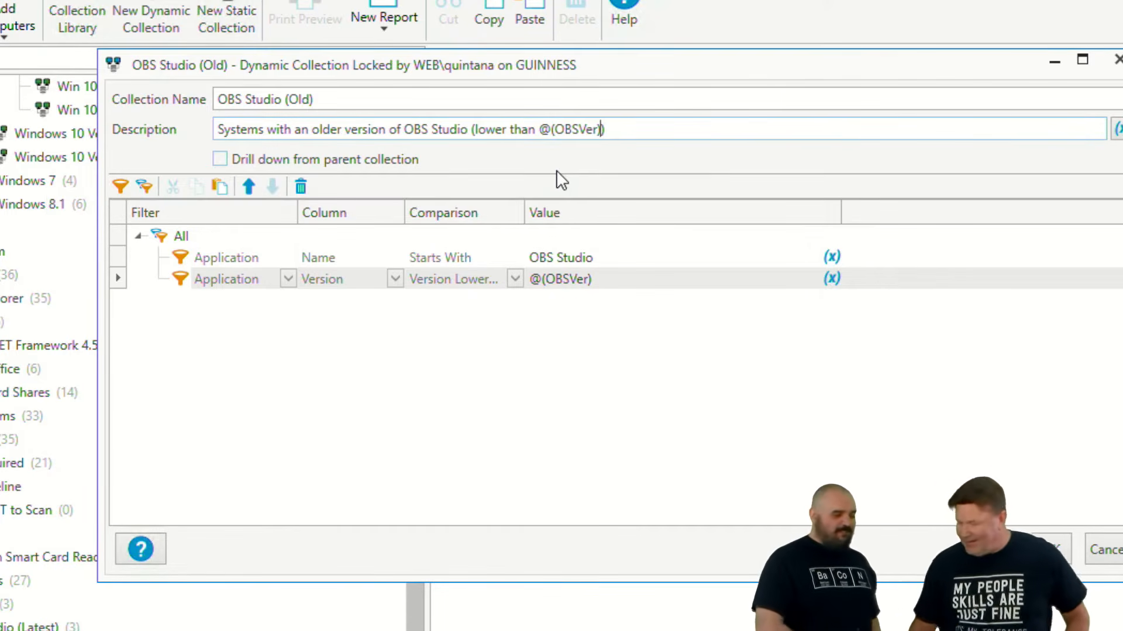
click(1050, 553)
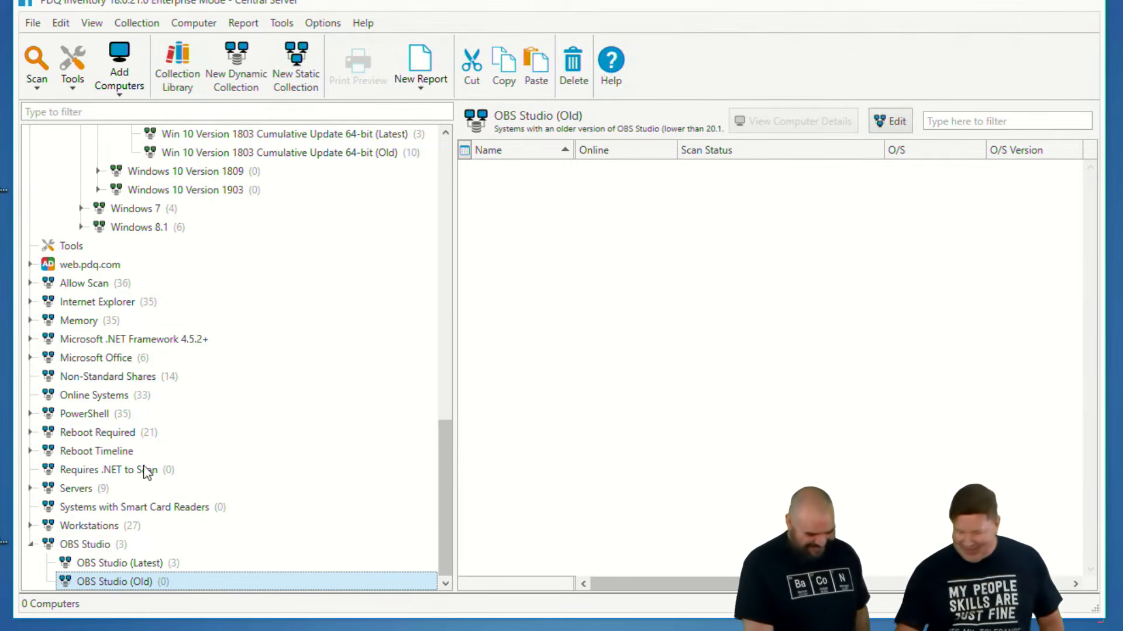
- Select the OBS Studio (Latest) collection, and open the OBS-Setup package in PDQ Deploy at Step 1 to examine its install file path
click(115, 562)
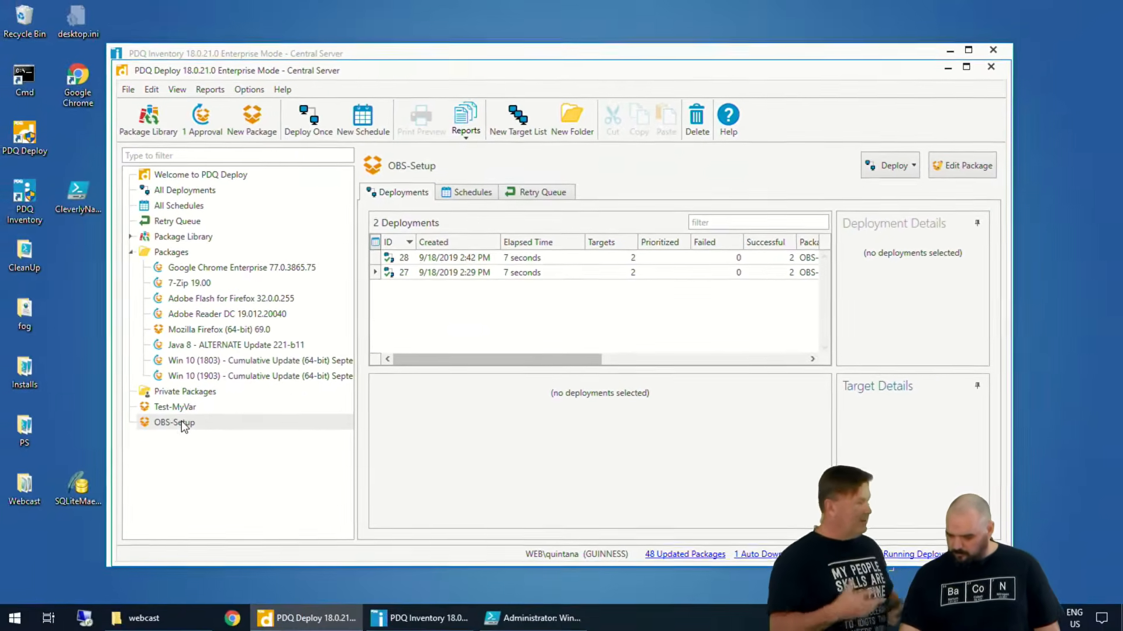
click(115, 440)
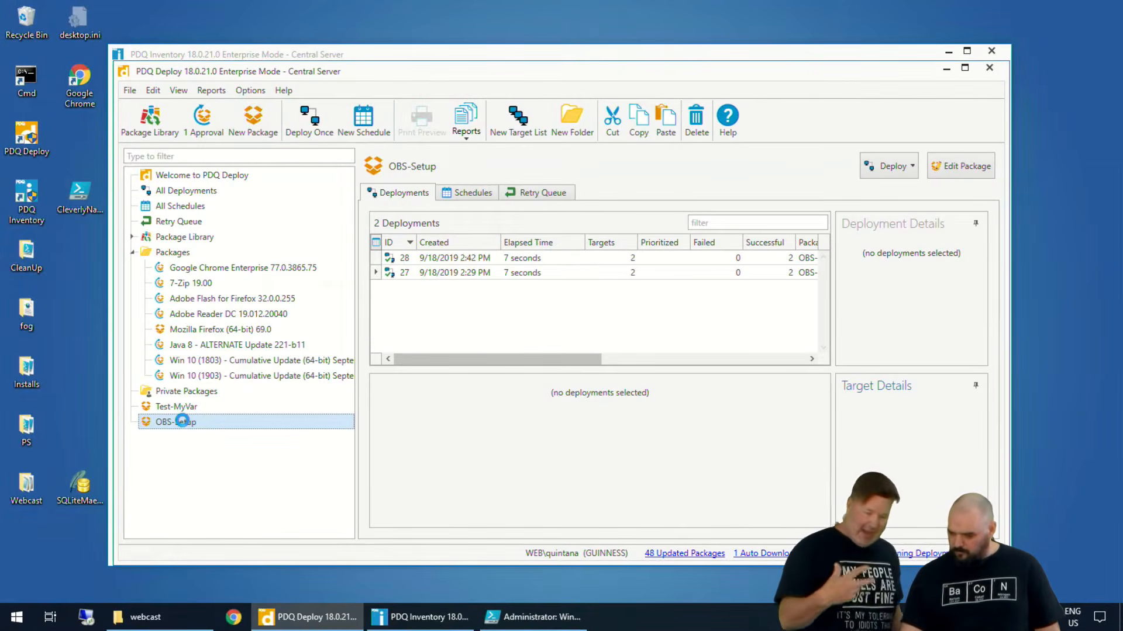
double_click(182, 421)
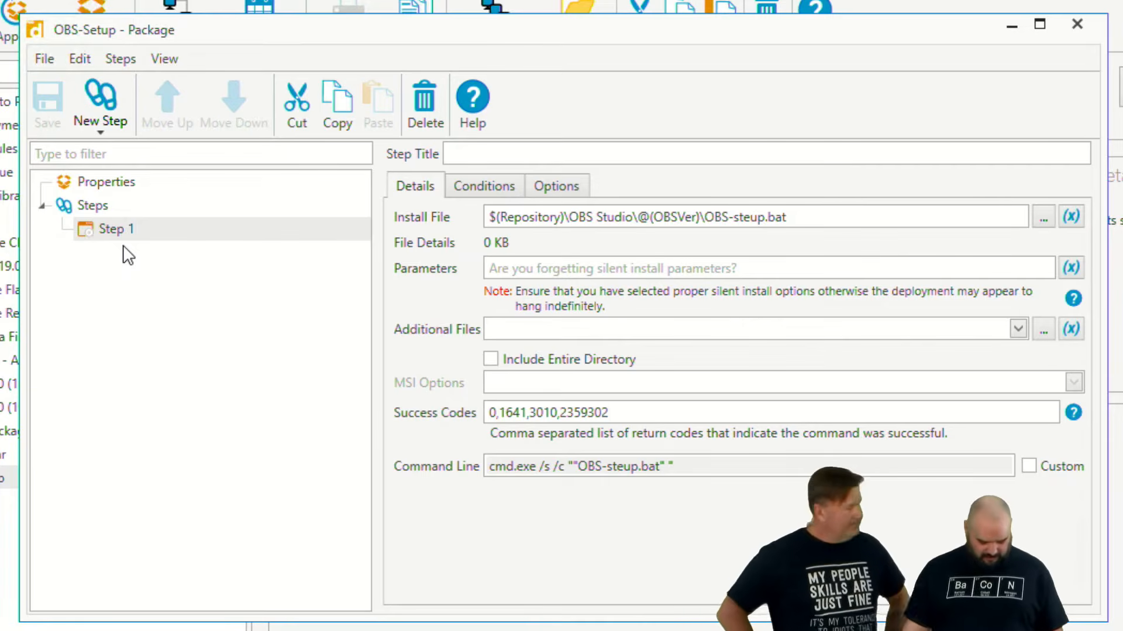
drag(586, 231, 822, 225)
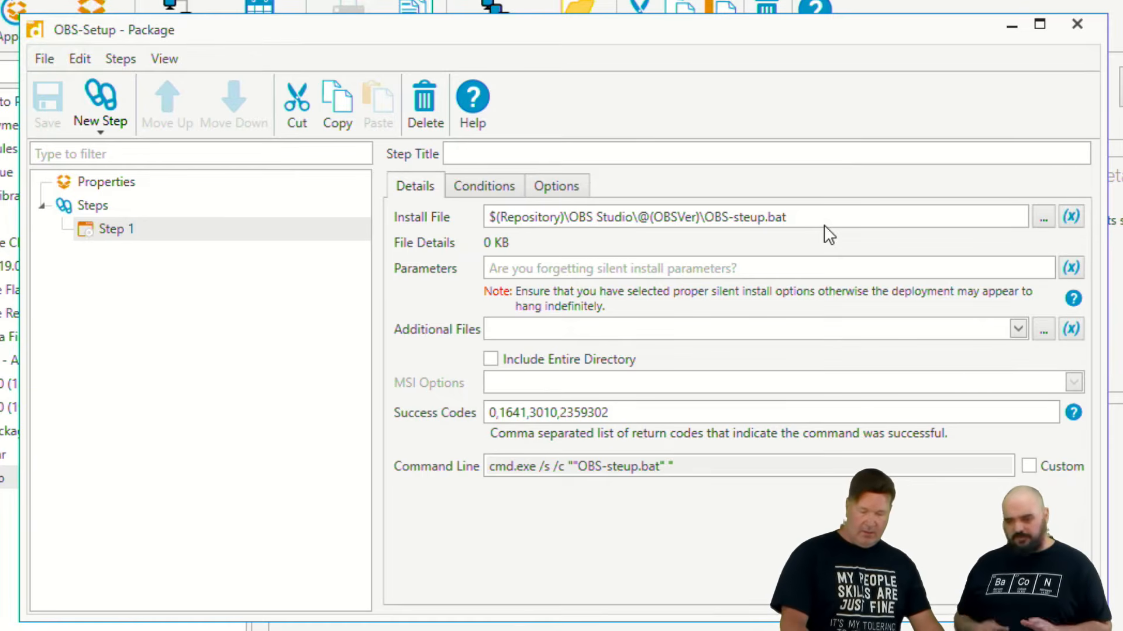
mouse_move(721, 183)
mouse_down()
mouse_move(637, 212)
mouse_move(728, 246)
mouse_move(681, 176)
mouse_up()
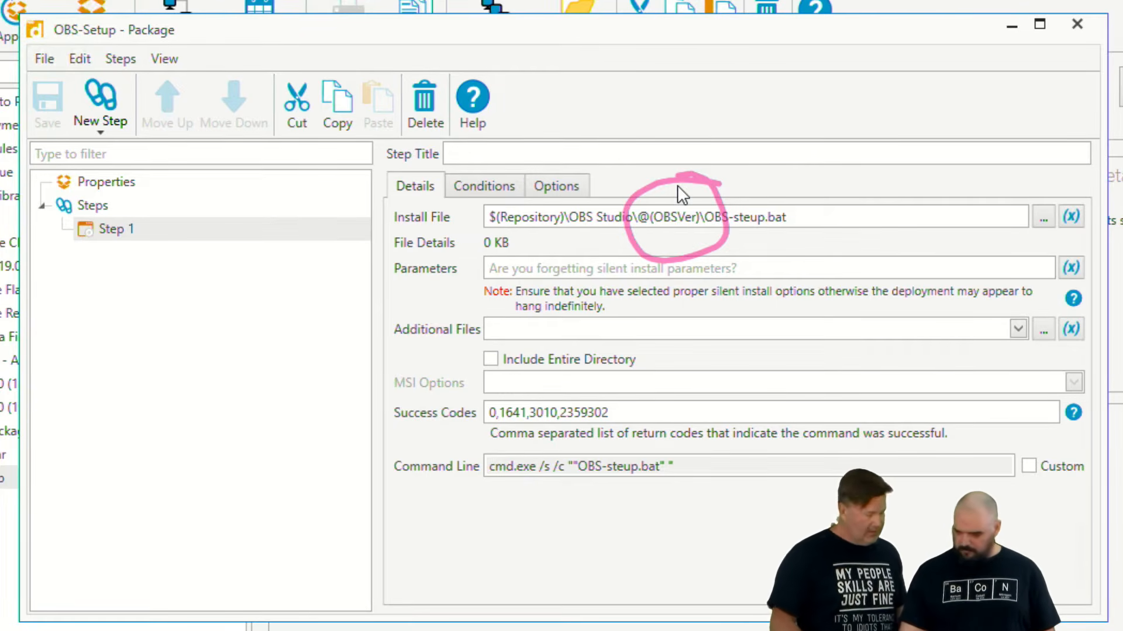
key(ctrl+shift+6)
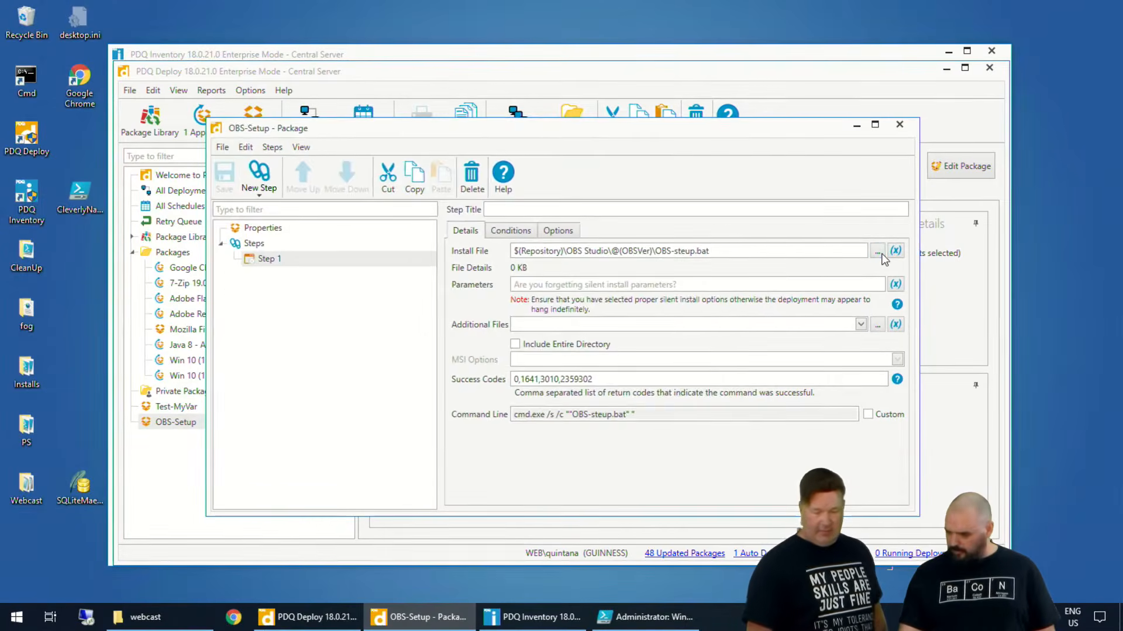
- Browse from the Step 1 install file to the repository's OBS Studio folder and examine its 20.1.2 subfolder, leaving the install file as is
click(1043, 217)
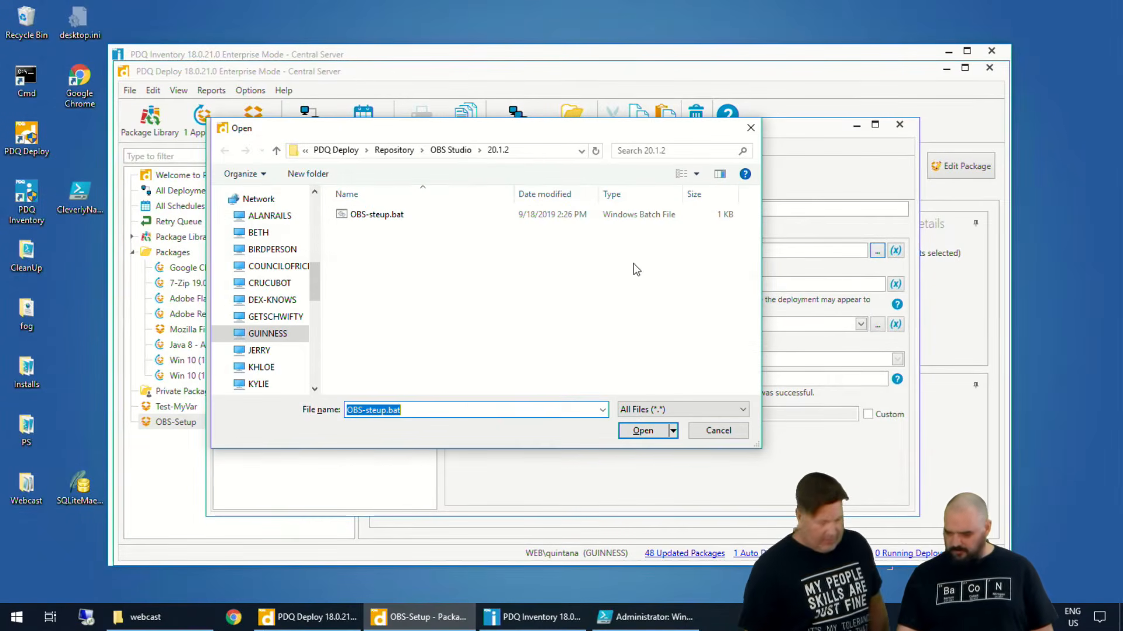
click(457, 153)
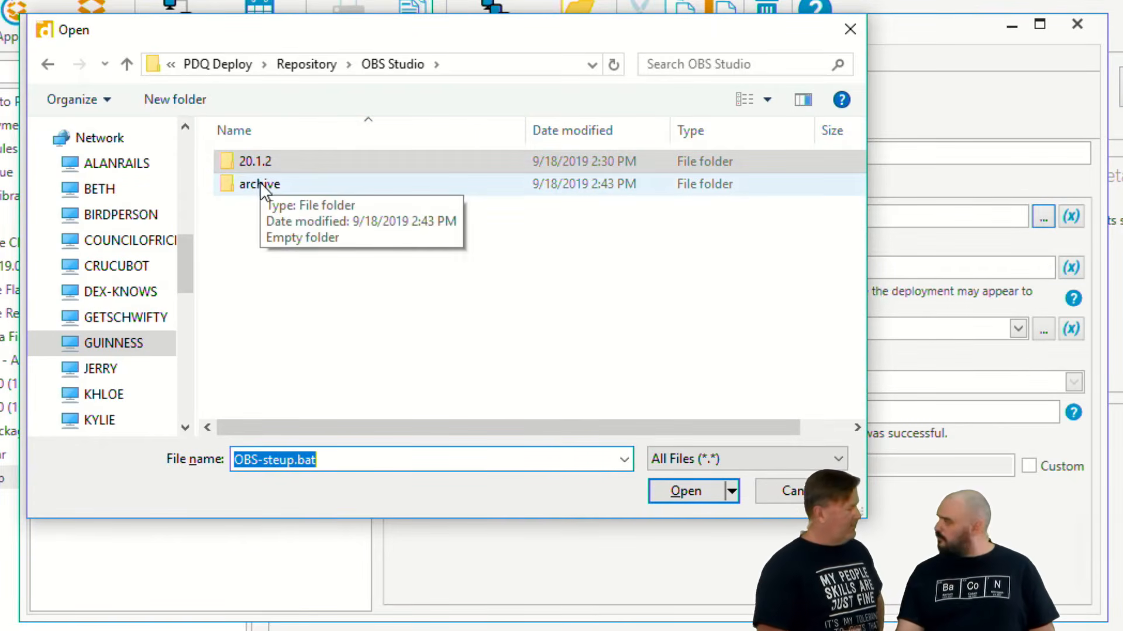
click(232, 160)
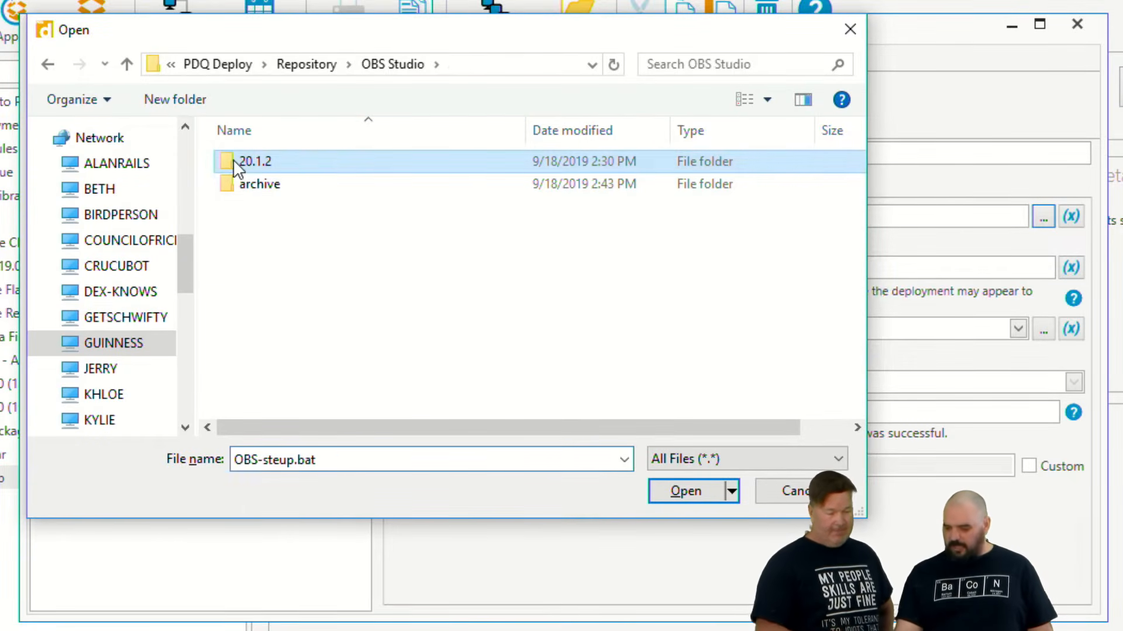
double_click(233, 160)
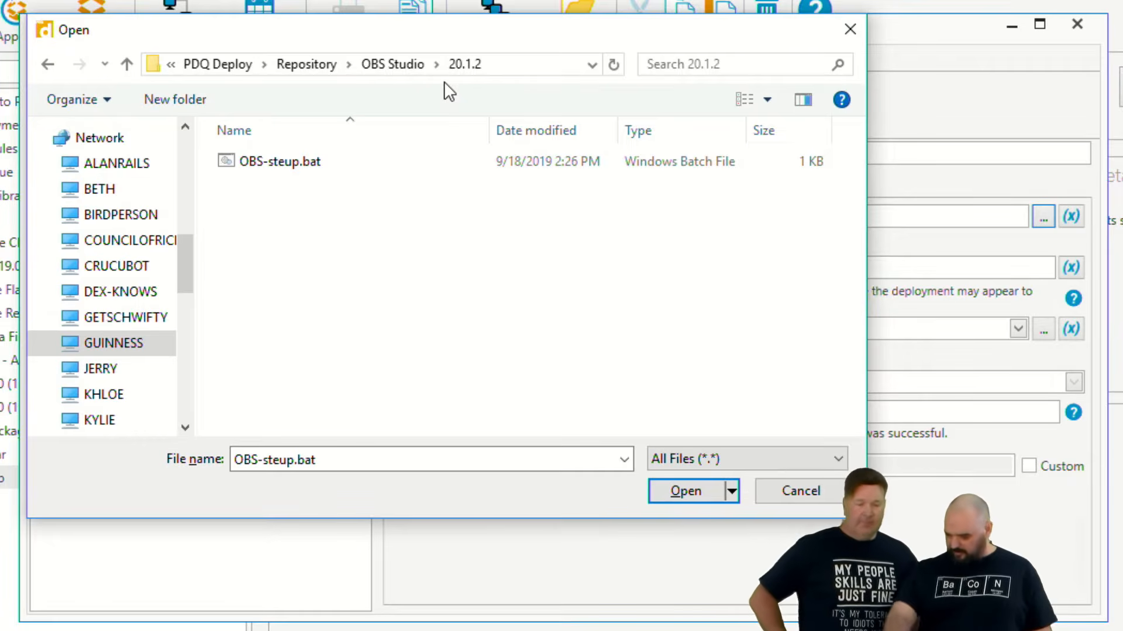
click(393, 65)
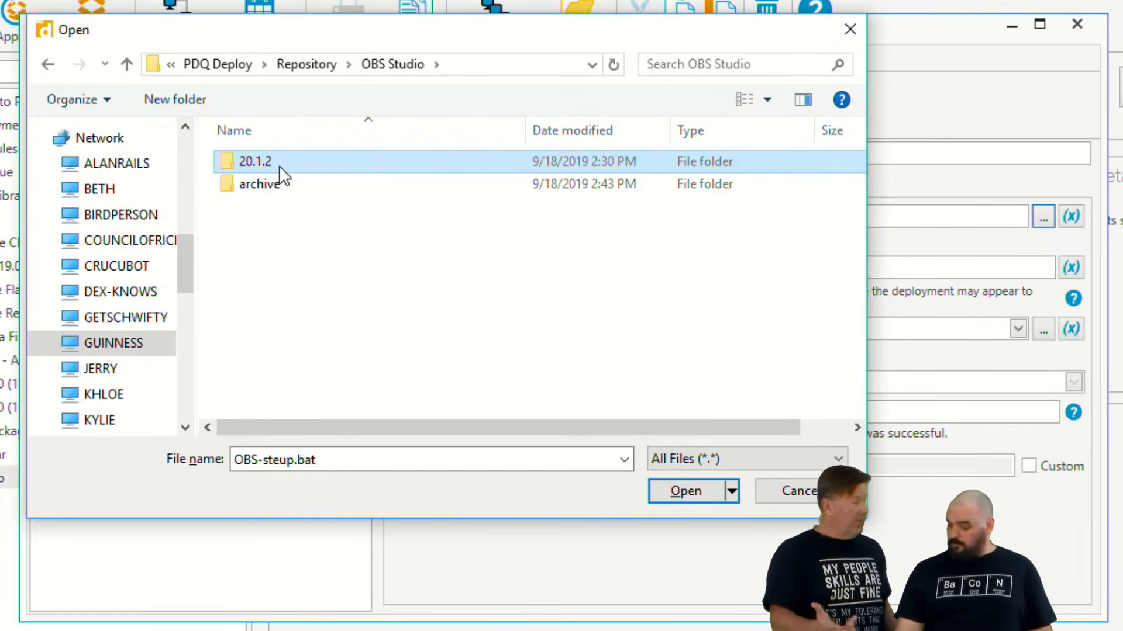
mouse_move(279, 166)
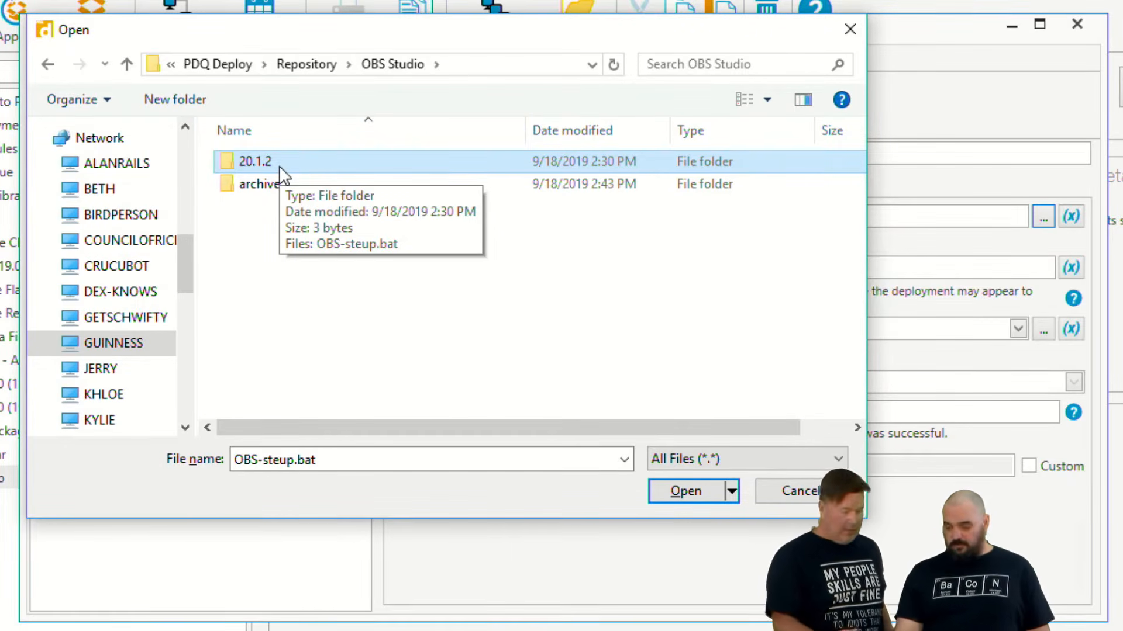
click(798, 490)
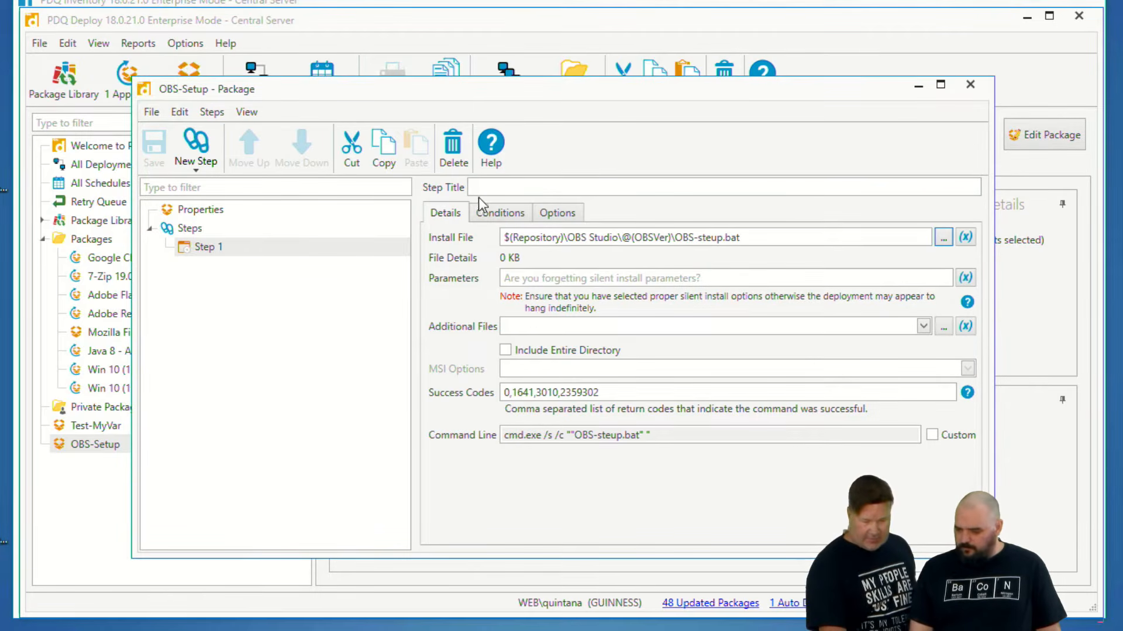
- Set the title of Step 1 to the colleague's first name followed by "failed here" and save the OBS-Setup package
click(494, 190)
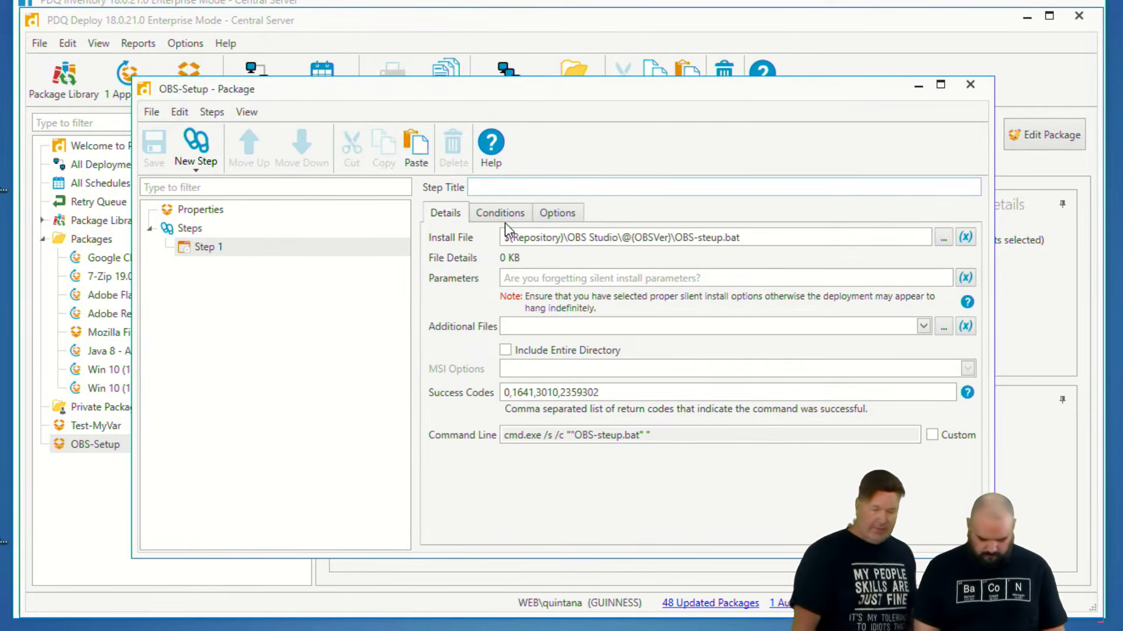
text(Lex failed here)
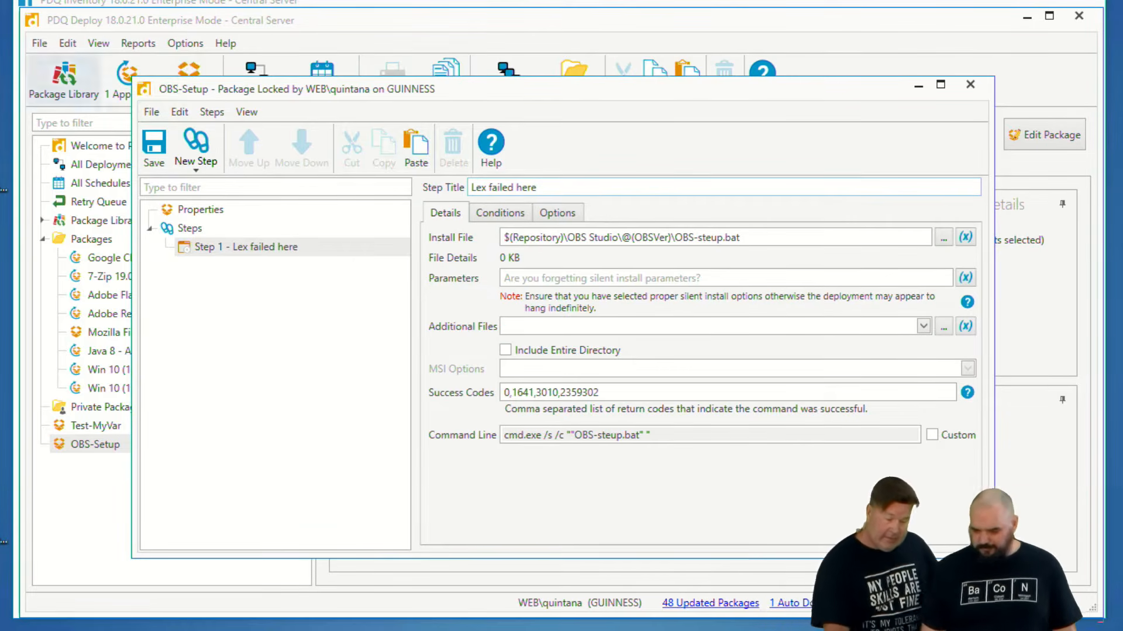
click(155, 149)
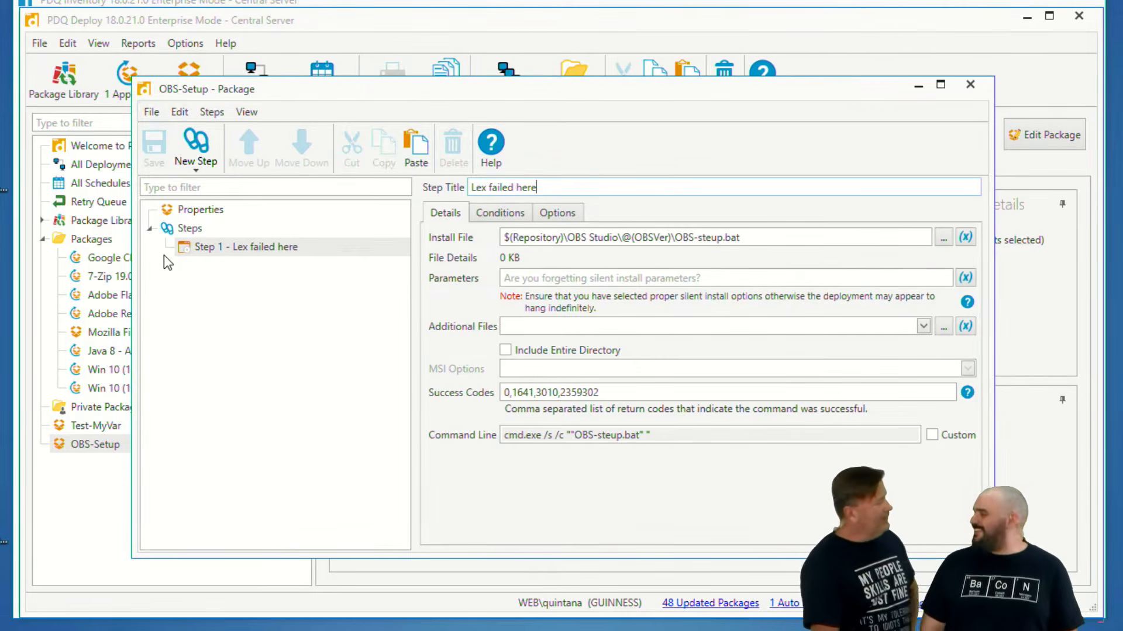
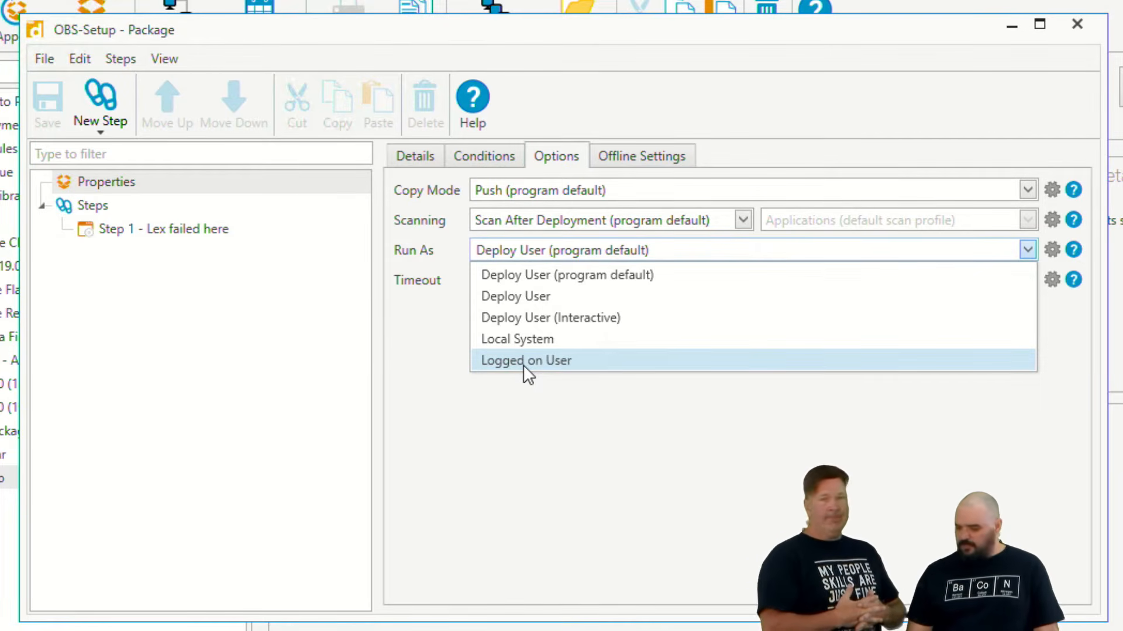
- Examine the Run As choices in the OBS-Setup package options, keep Deploy User (program default), and close the package
click(589, 274)
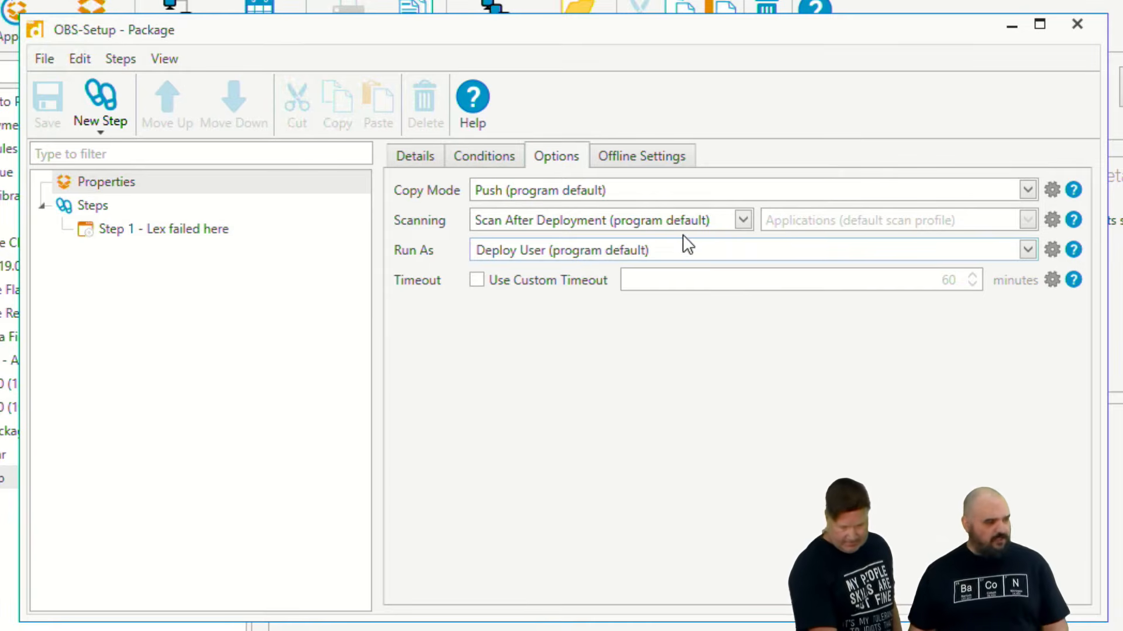
click(684, 255)
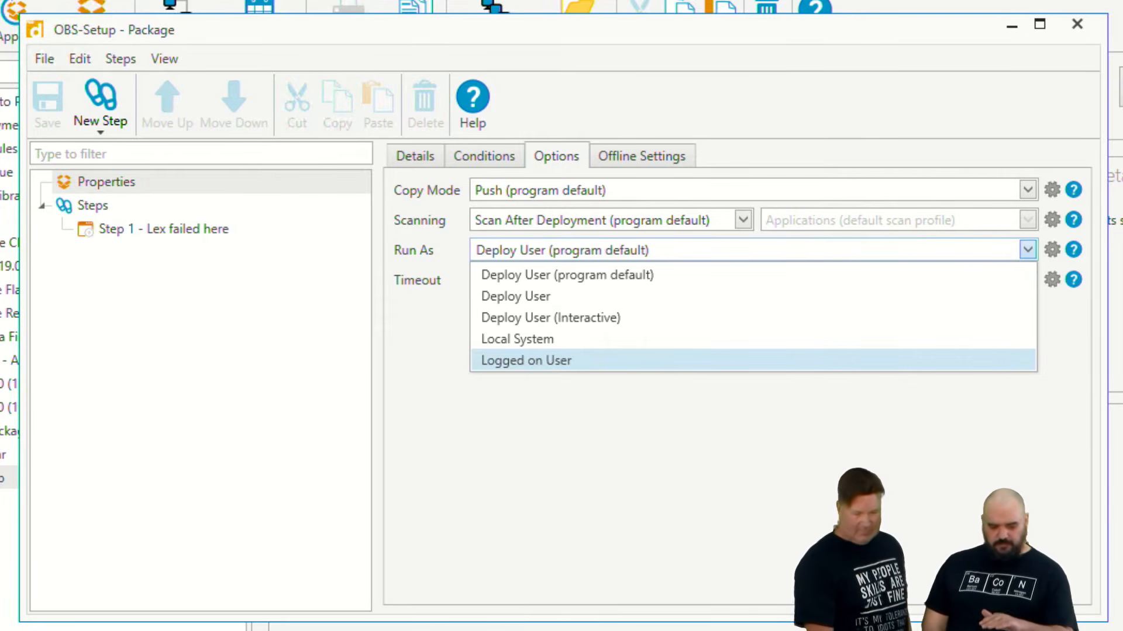
click(613, 494)
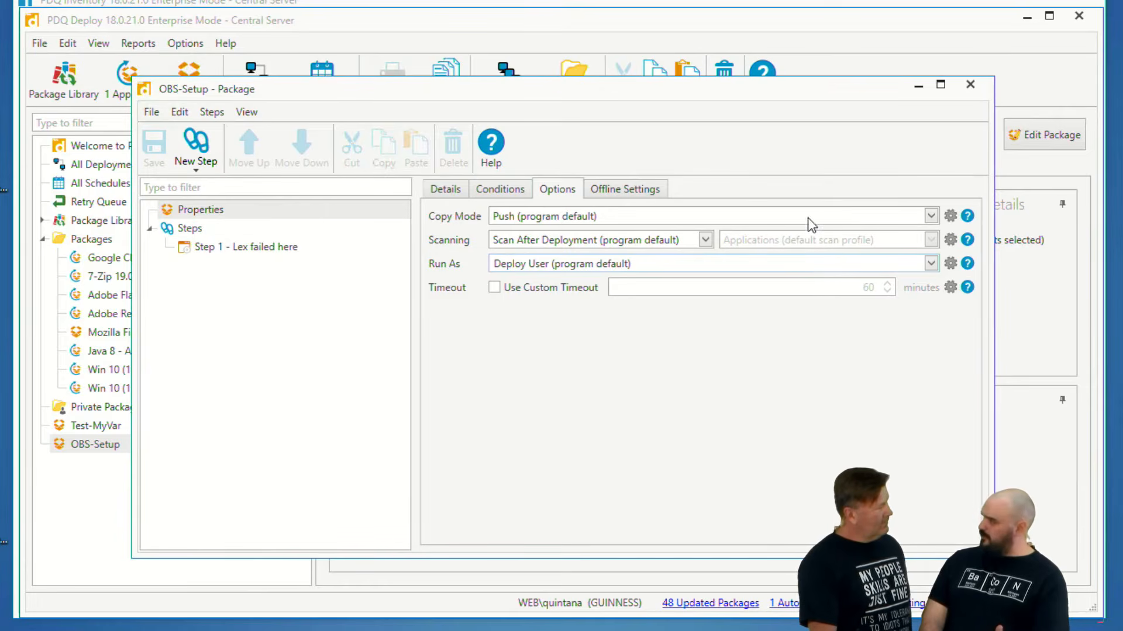
click(972, 85)
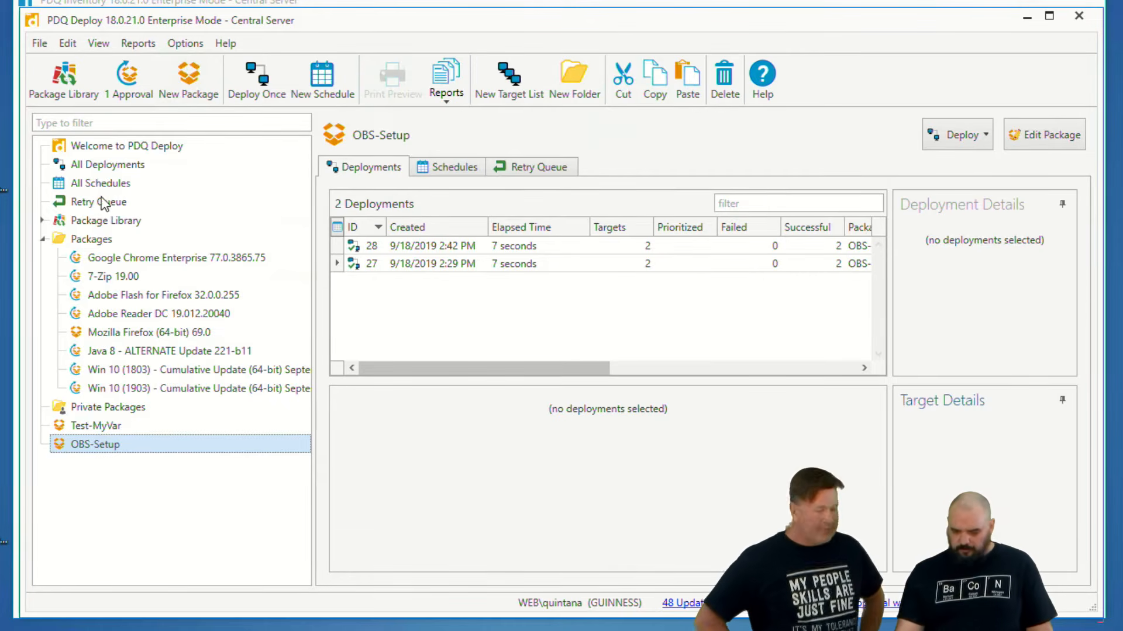
- Create a new deployment schedule with a weekly trigger set to run on Tuesday only
click(96, 186)
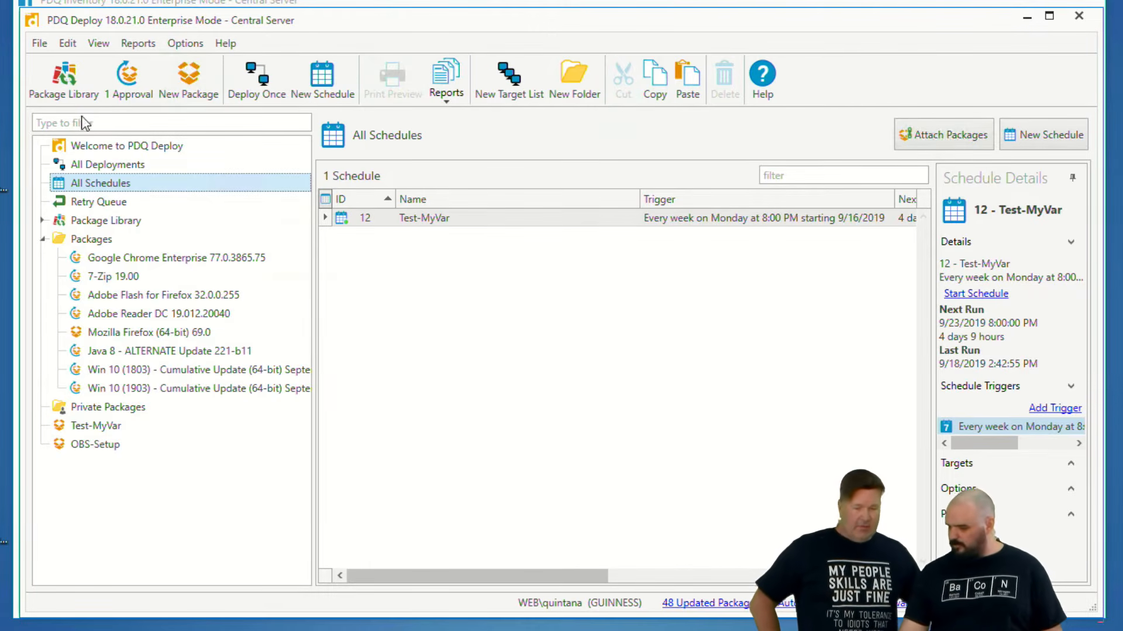
click(1051, 142)
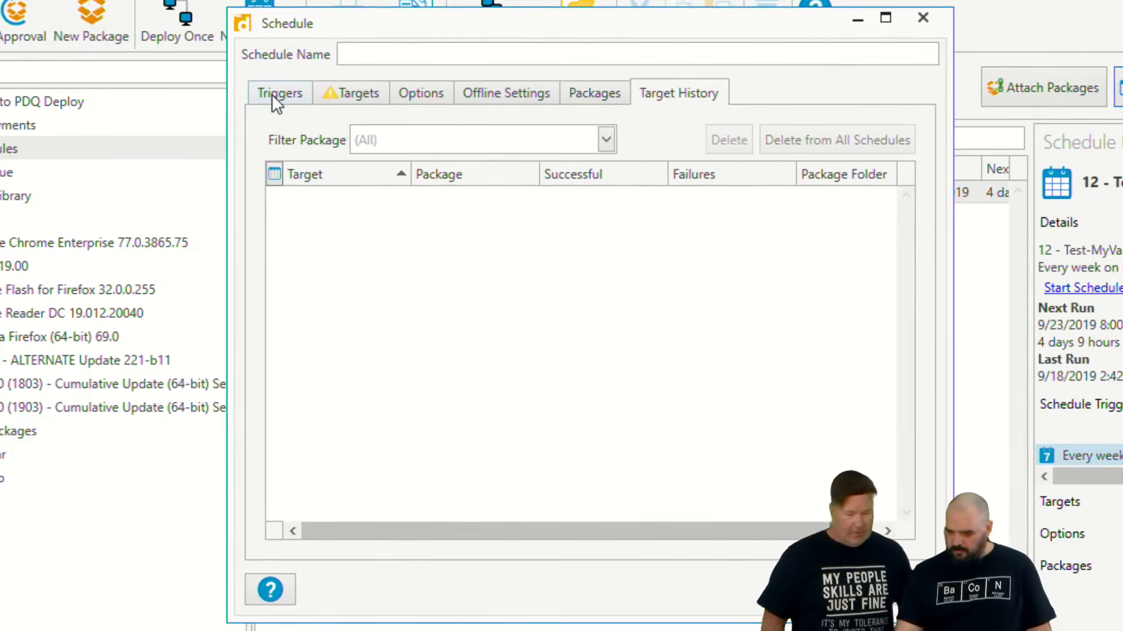
click(274, 94)
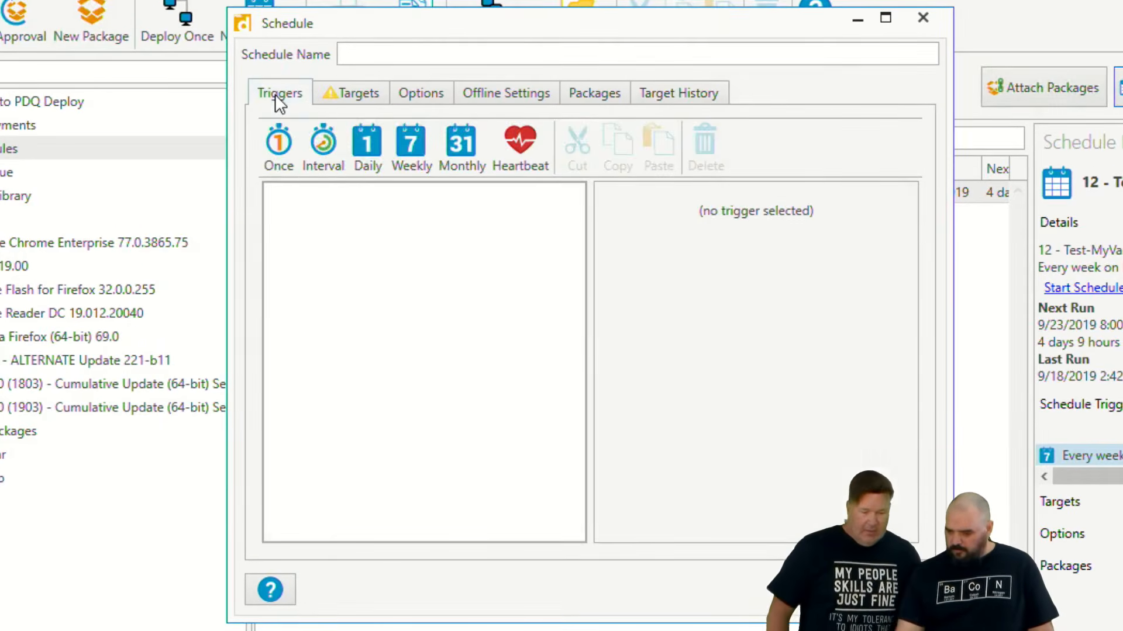
click(412, 146)
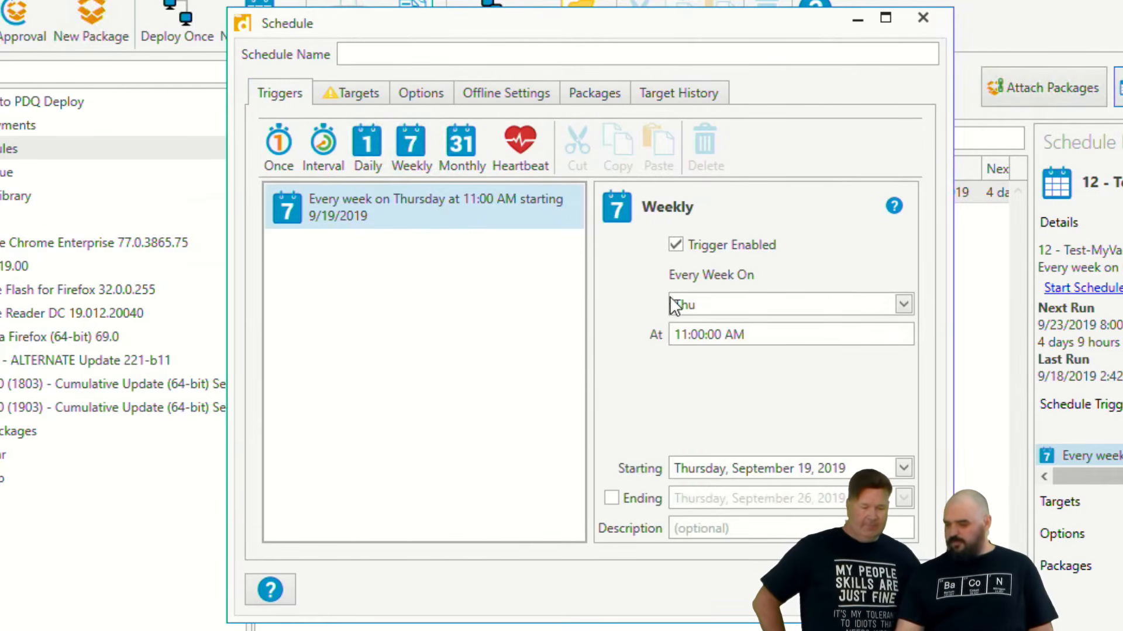
click(693, 304)
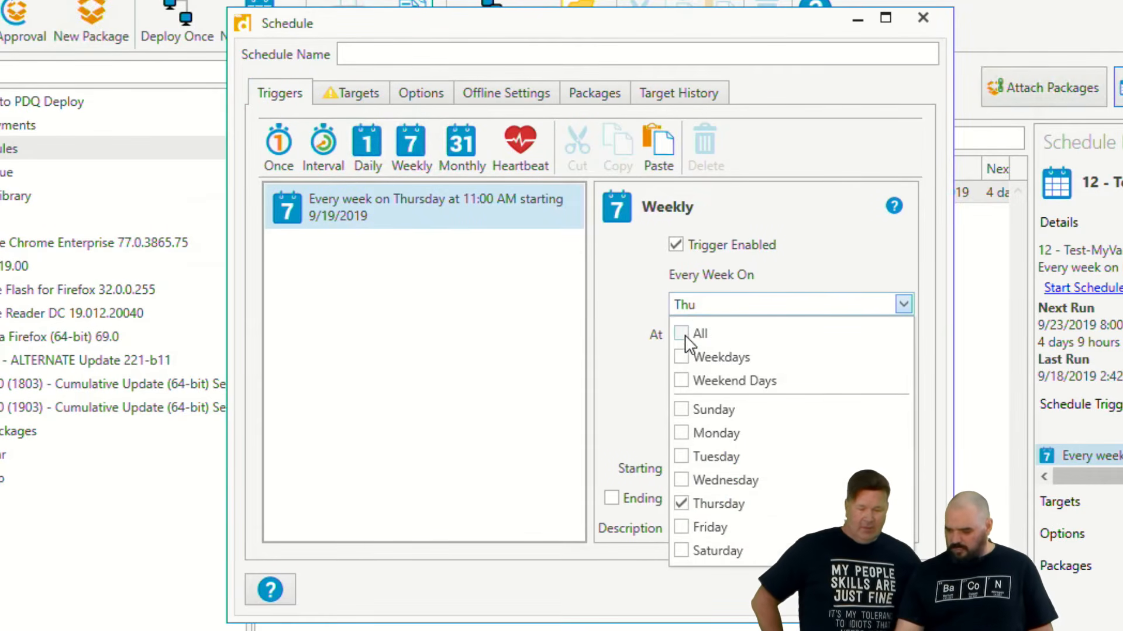
click(682, 456)
click(682, 503)
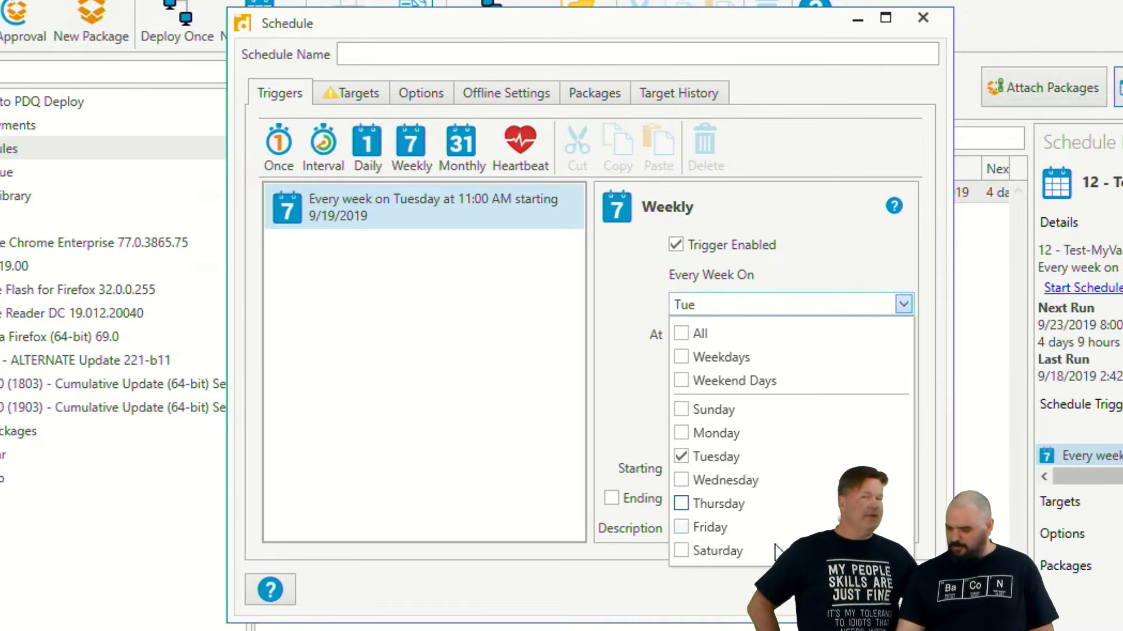
click(633, 465)
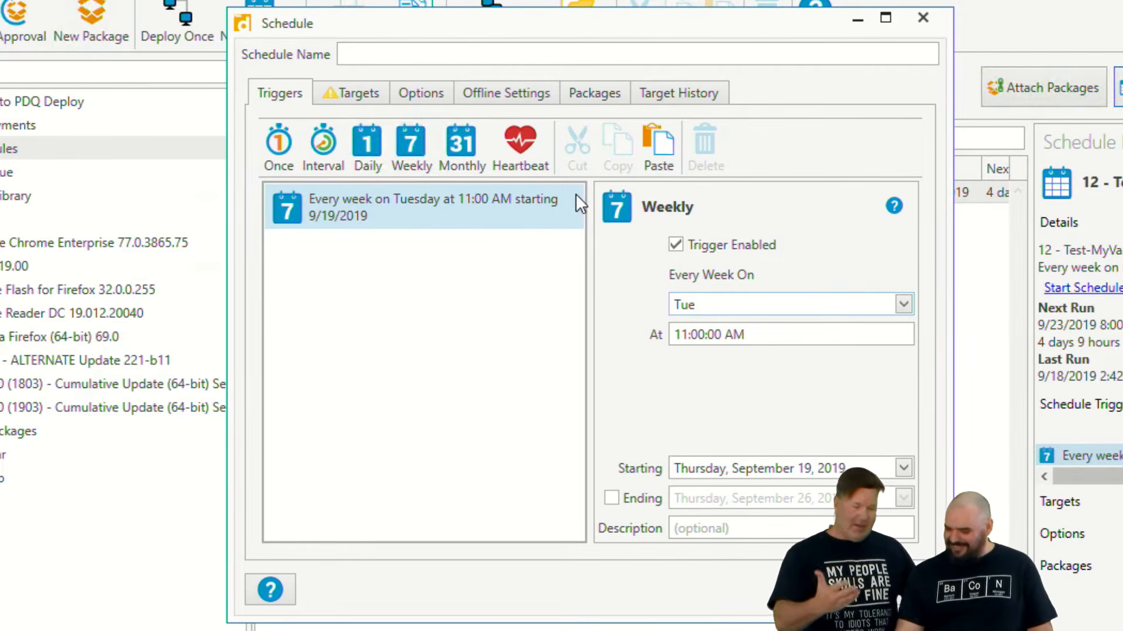
- Name the schedule with the colleague's first name followed by "failed here OBS"
click(383, 54)
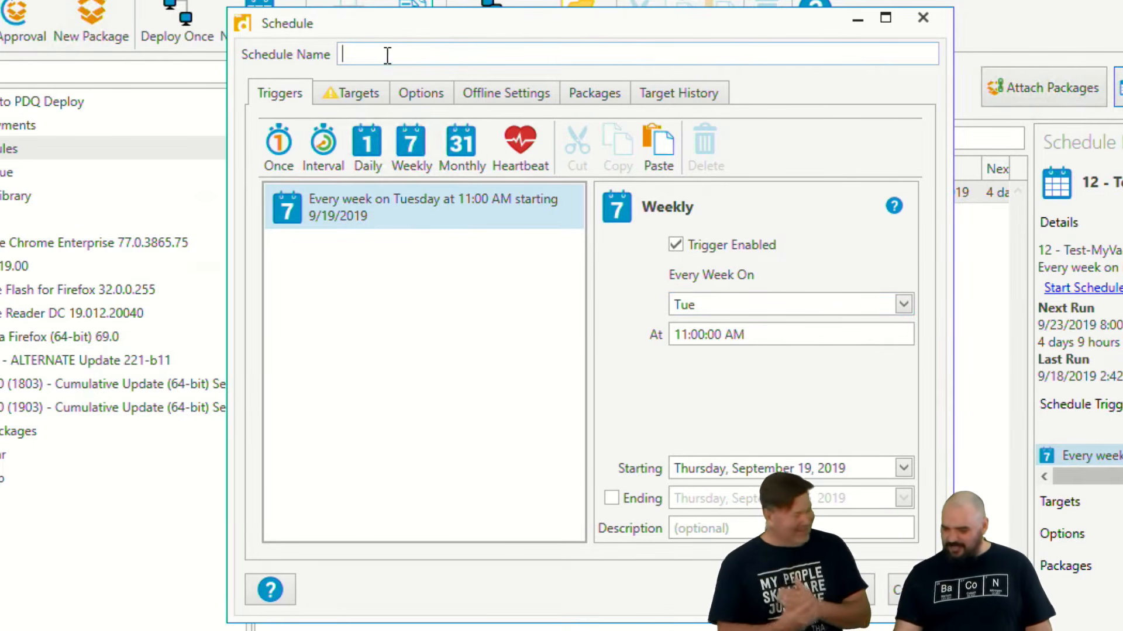
text(Jordan)
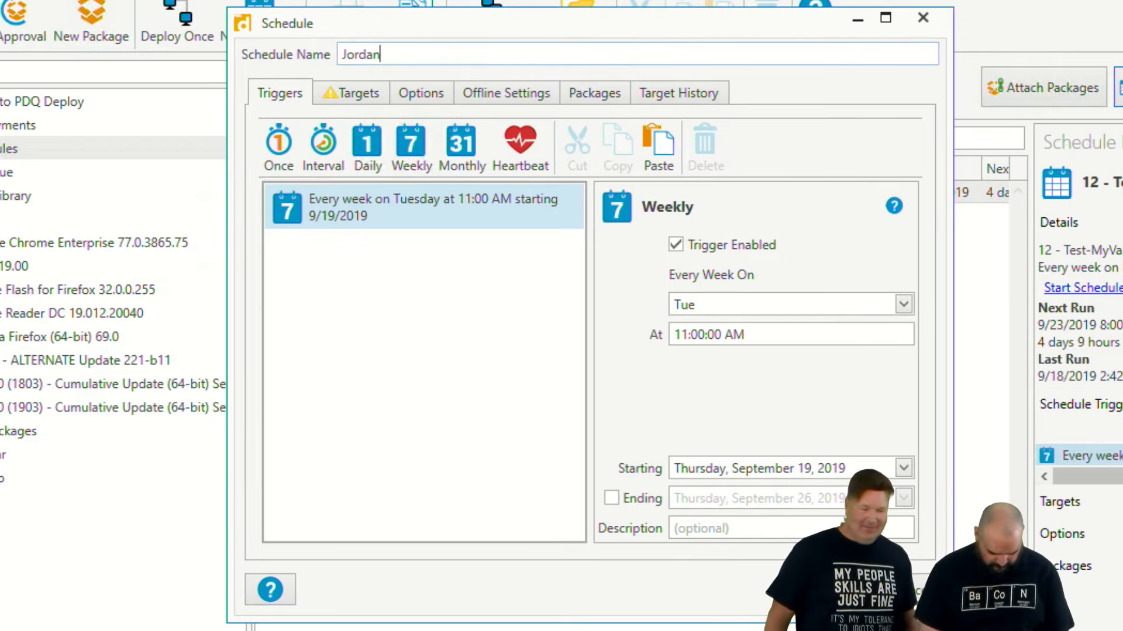
text( failed here)
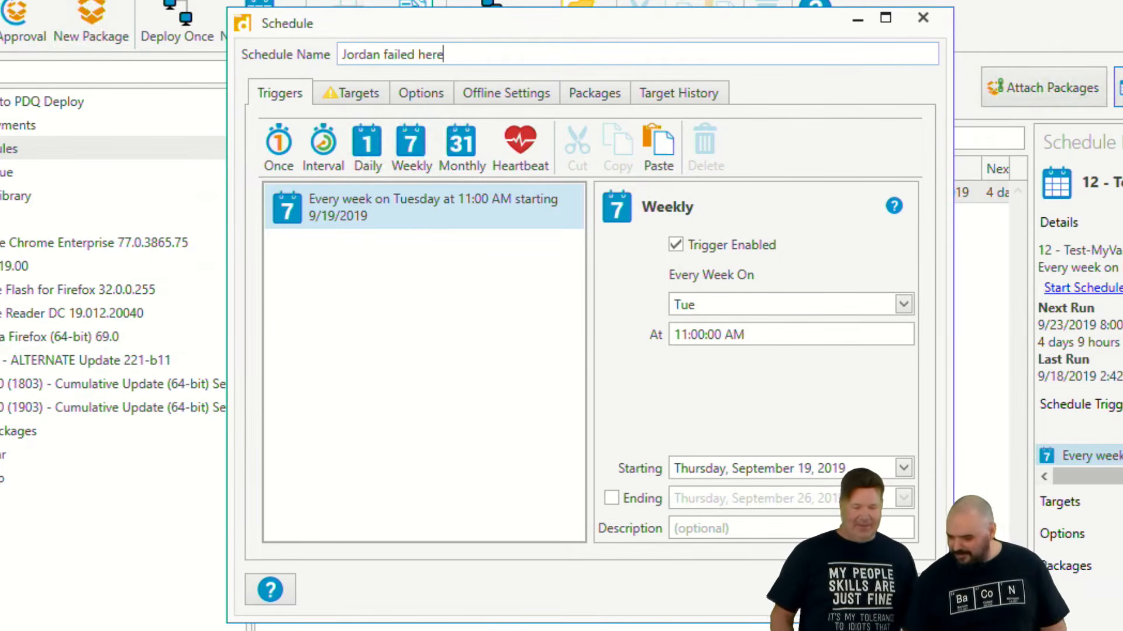
text( OBS)
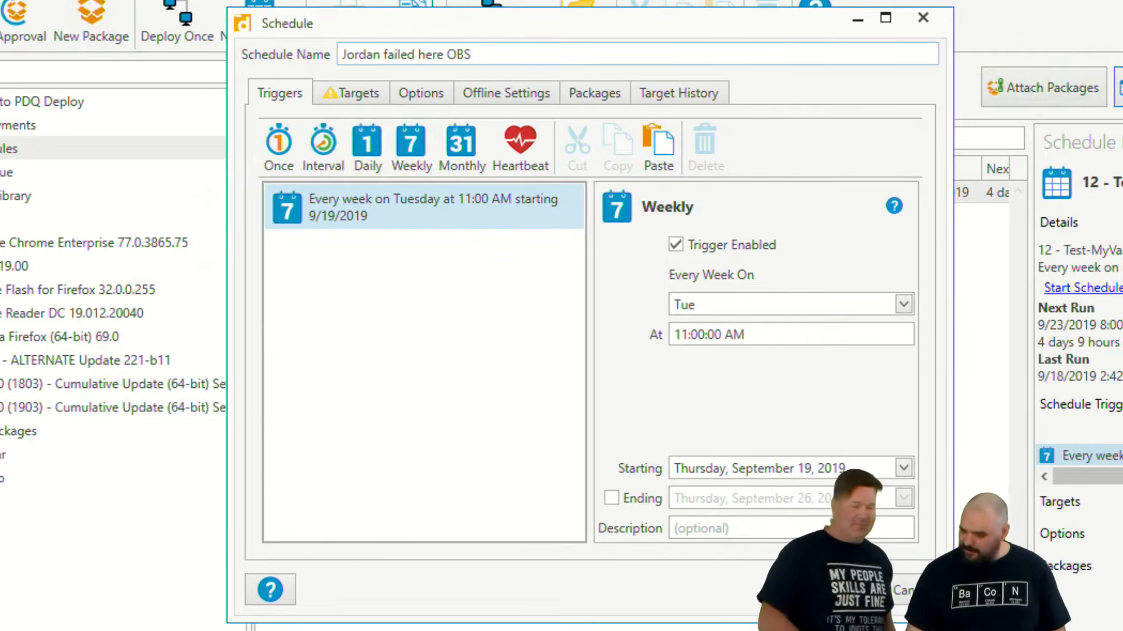
- Add the PDQ Inventory collection OBS Studio (Old) as a target of the schedule
click(352, 94)
click(845, 134)
mouse_move(838, 188)
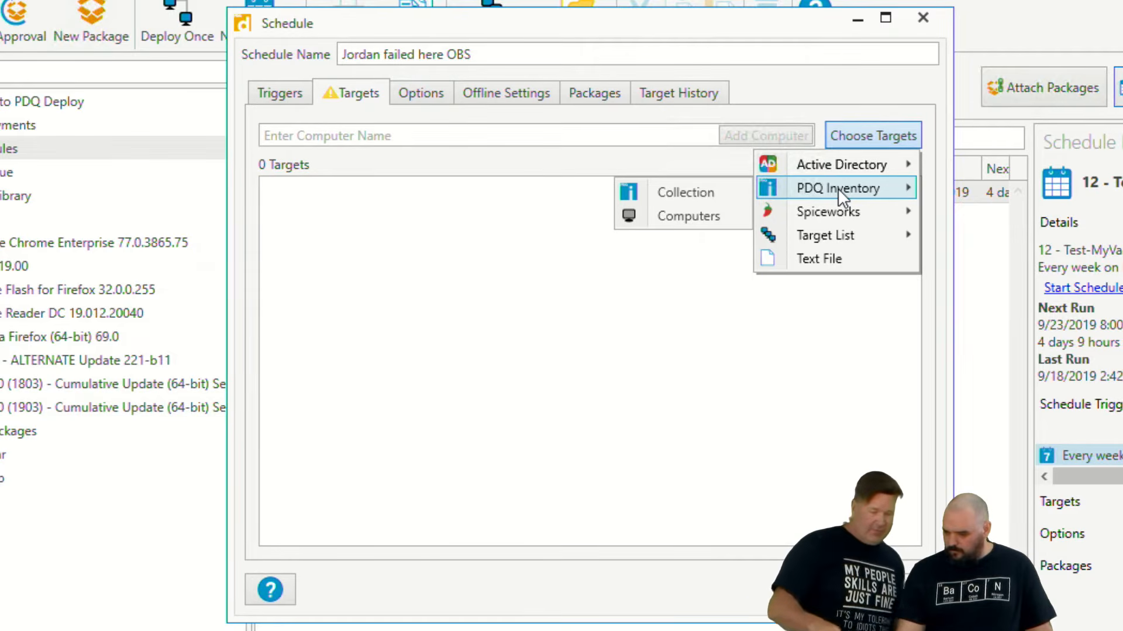
click(712, 192)
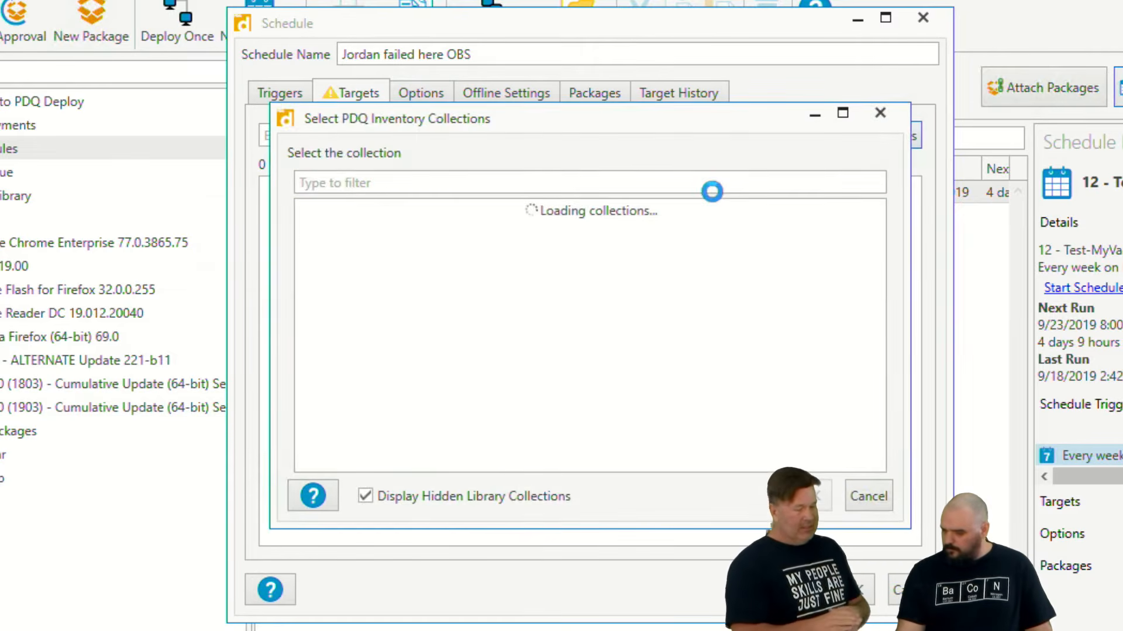
scroll(496, 284, down, 15)
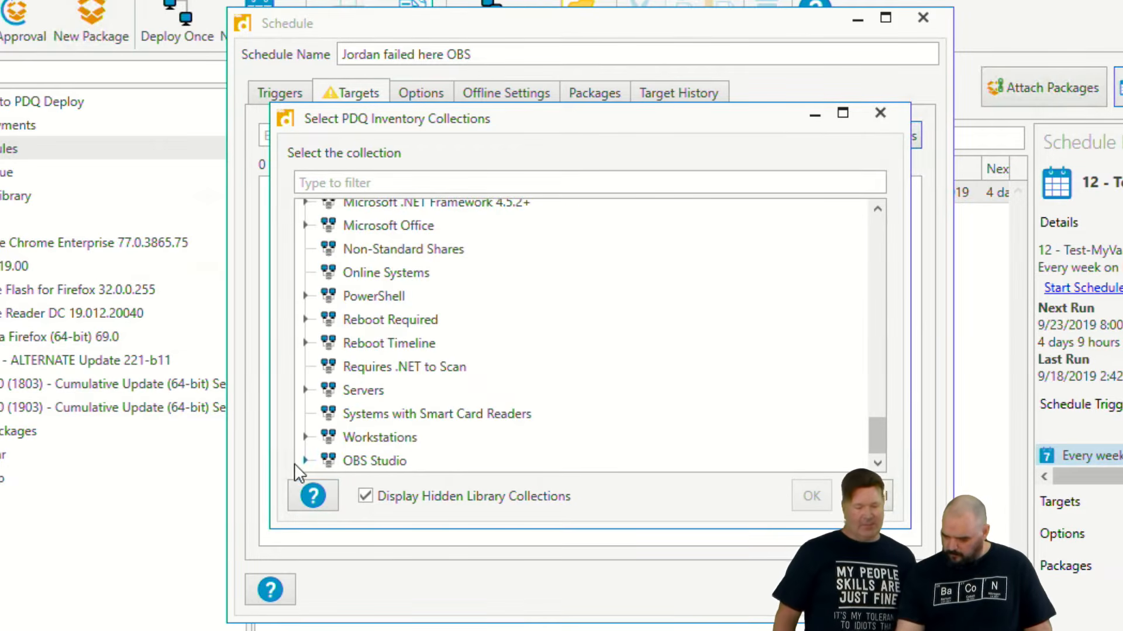
click(305, 460)
click(386, 461)
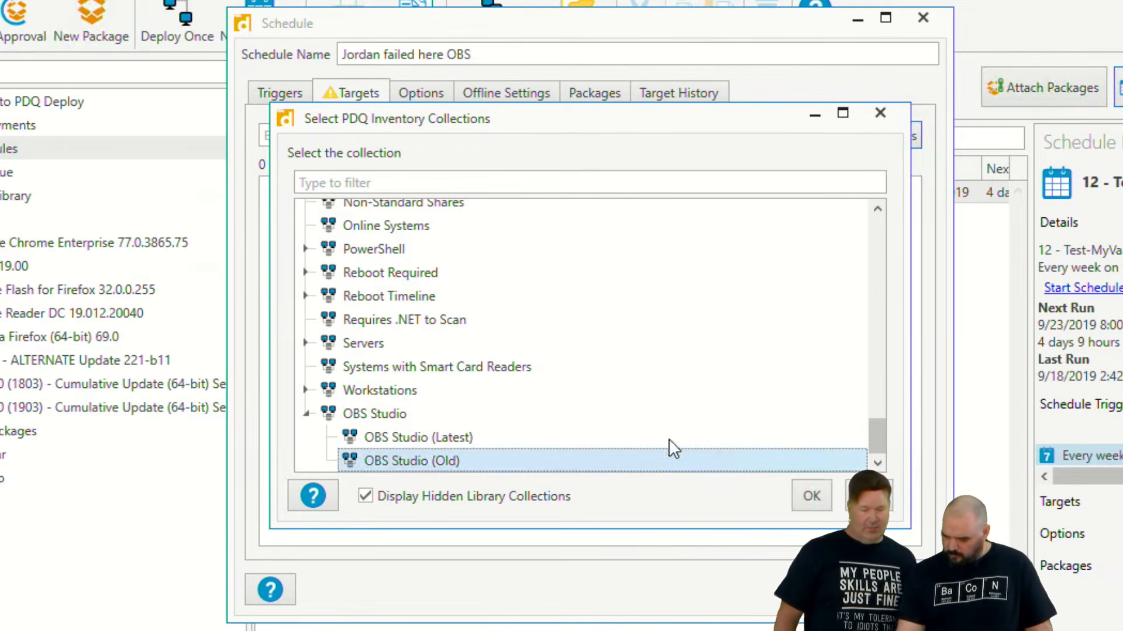
click(813, 497)
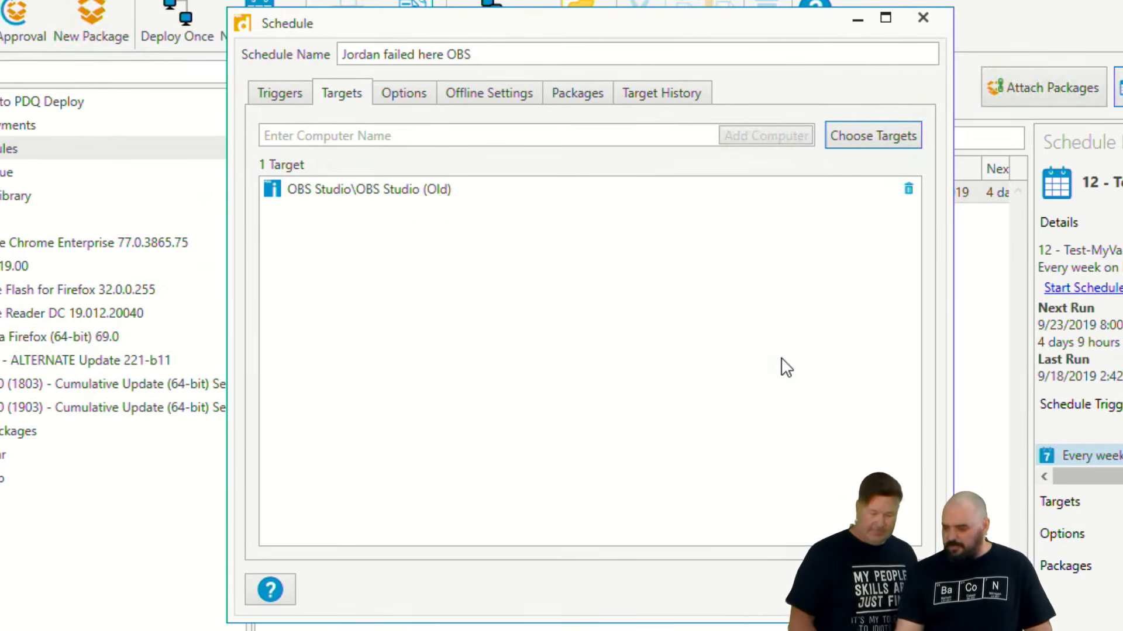
- Add the single computer ALANRAILS from PDQ Inventory as a schedule target and remove it again
click(860, 139)
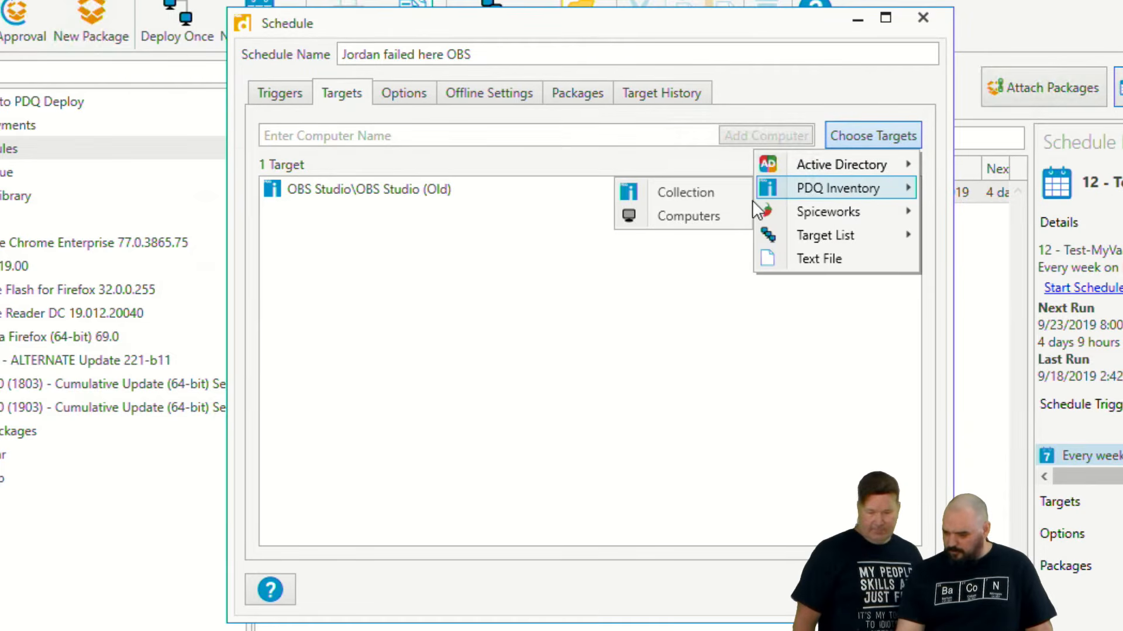
click(685, 216)
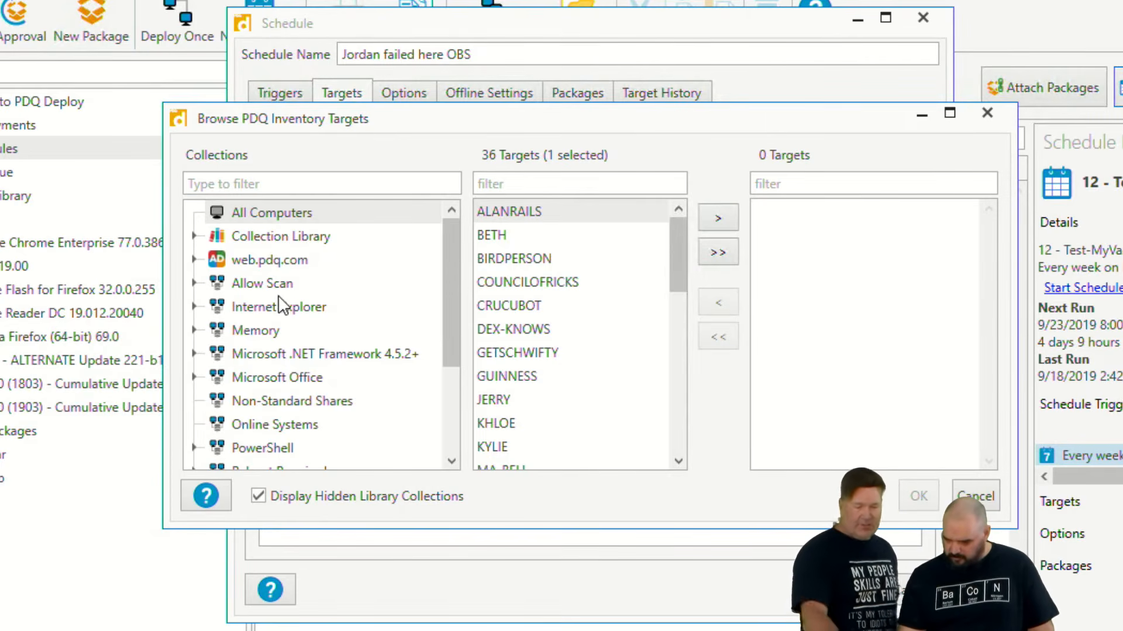
click(711, 214)
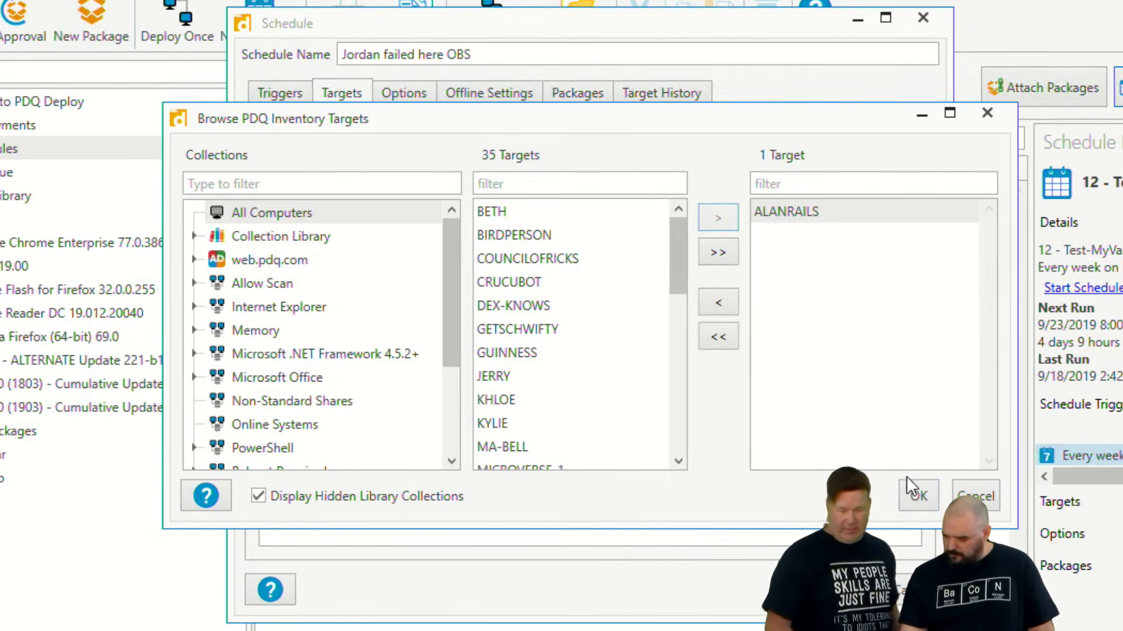
click(916, 495)
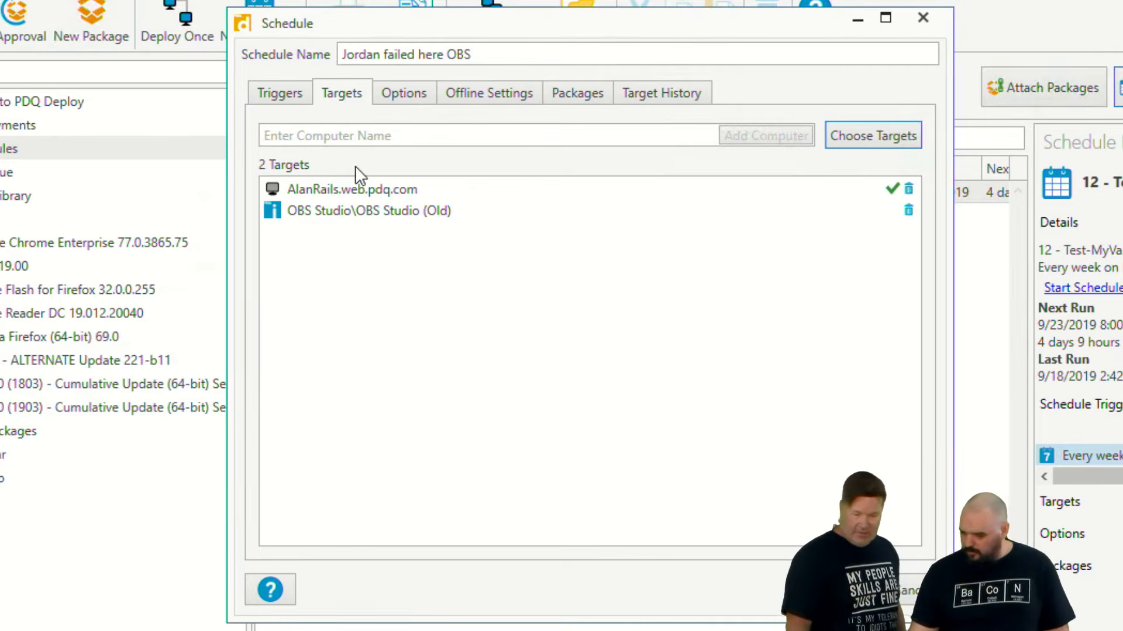
click(908, 190)
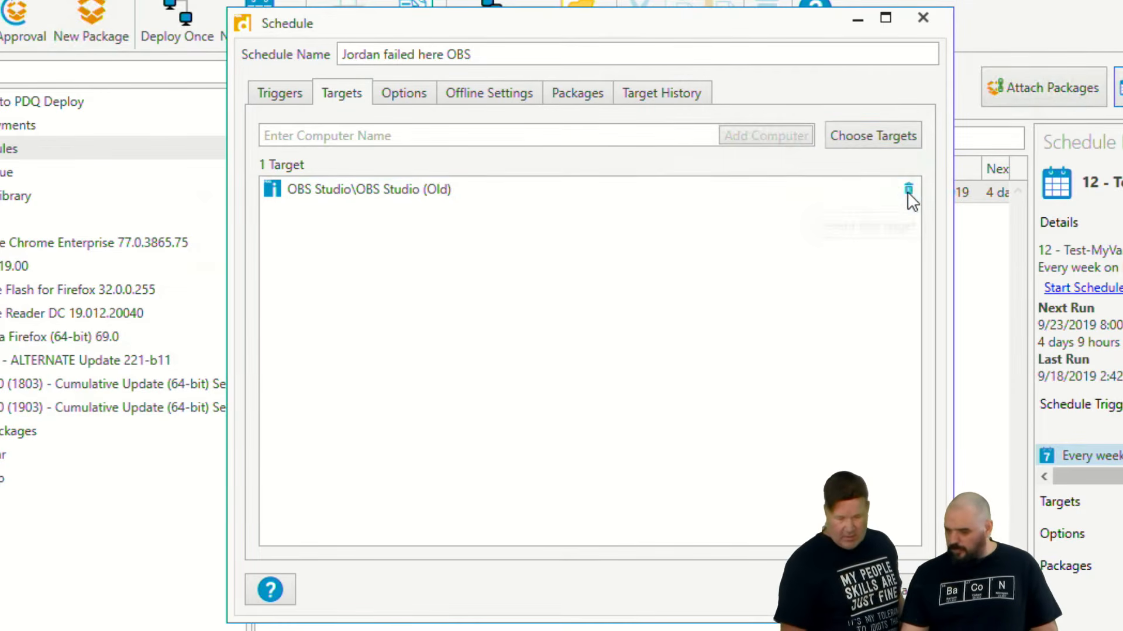
- Add the PDQ Inventory collection OBS Studio (Latest) as a second target and save the new schedule
click(392, 95)
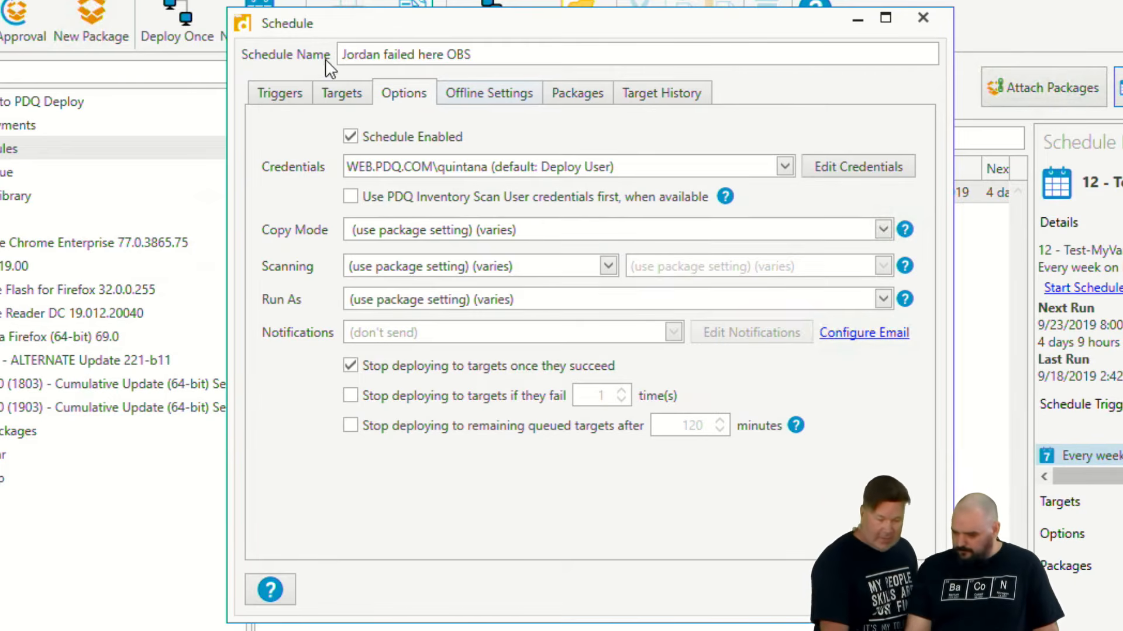
click(285, 89)
click(354, 89)
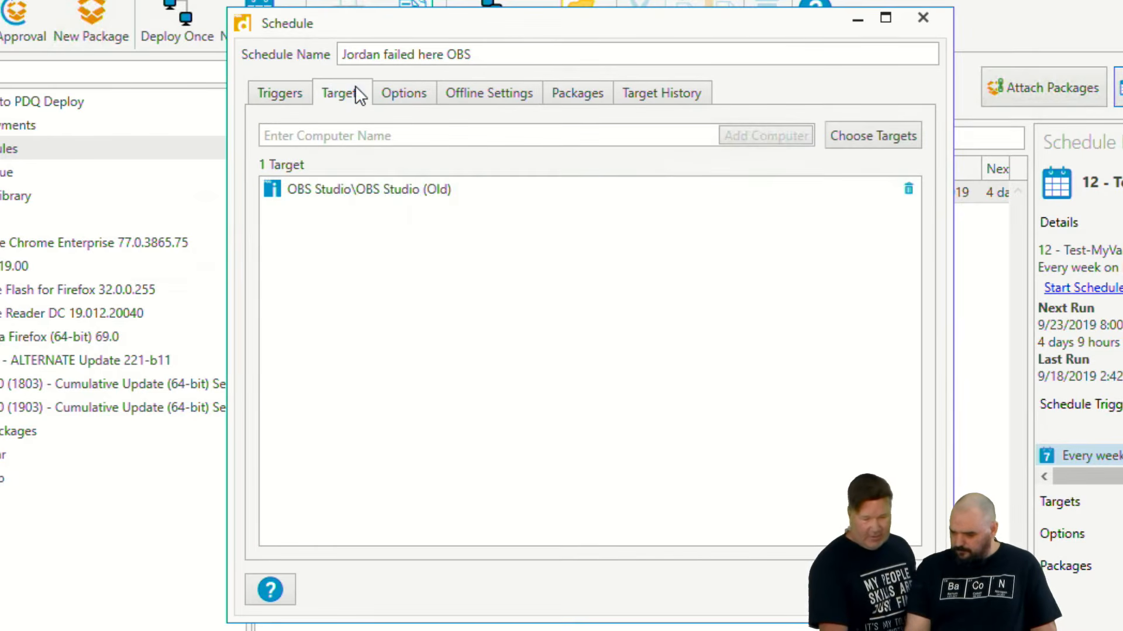
click(862, 136)
mouse_move(830, 187)
click(693, 191)
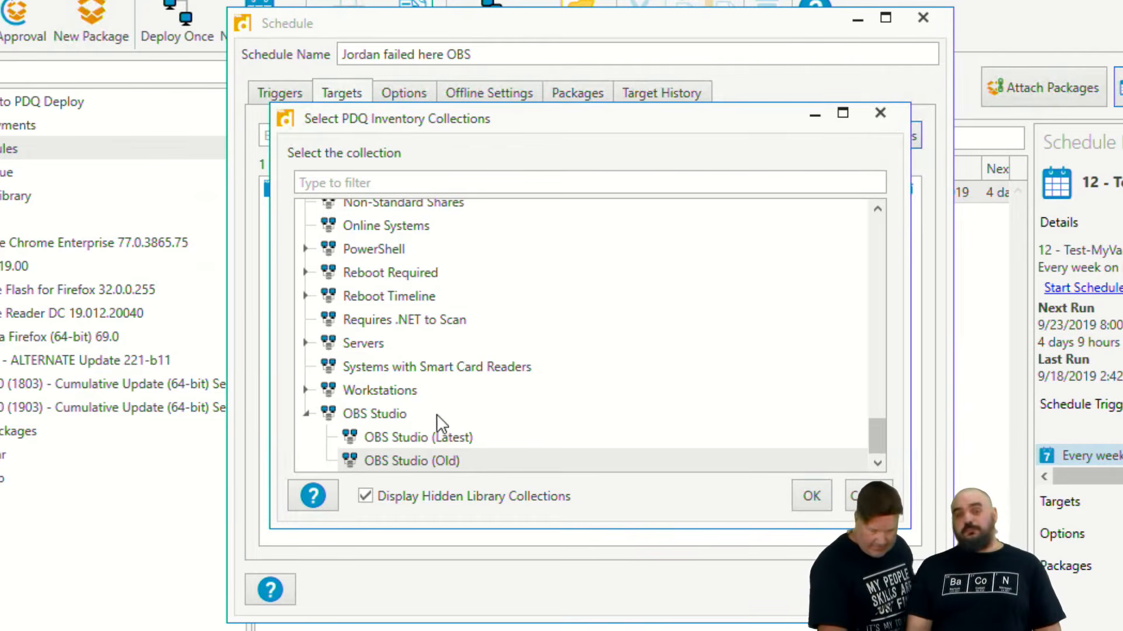
click(390, 436)
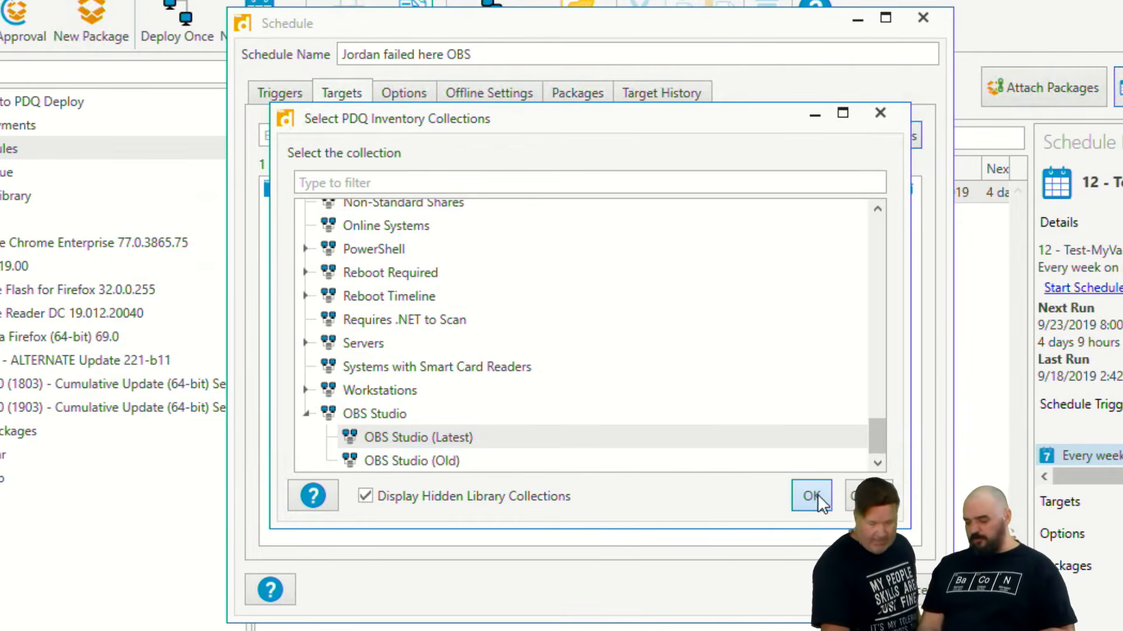
click(812, 495)
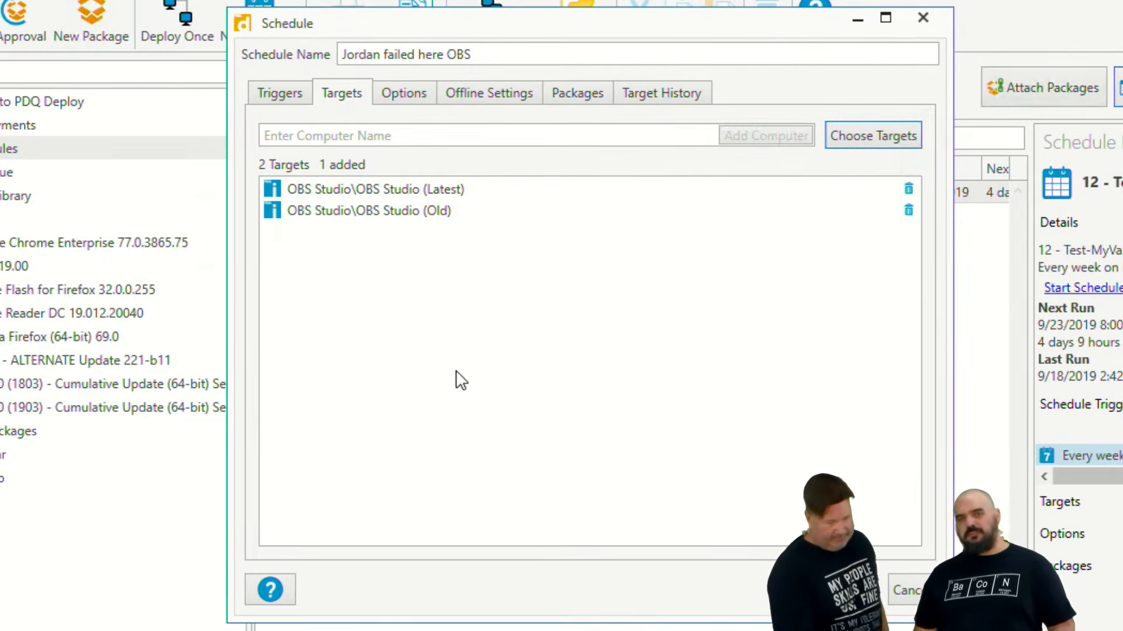
click(849, 590)
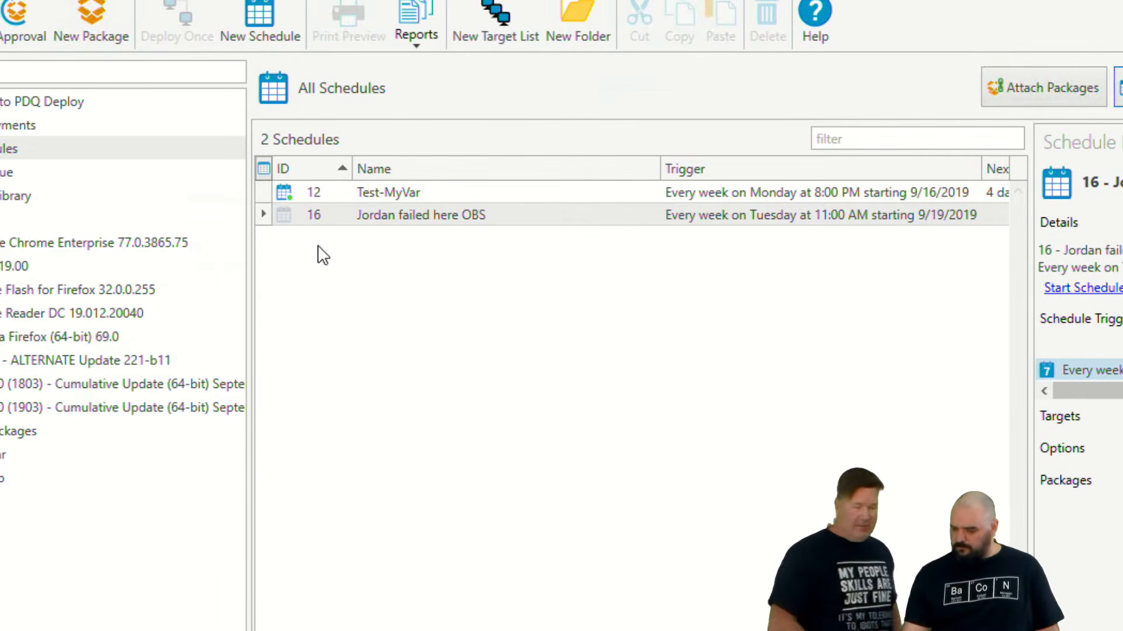
- Reopen the new OBS schedule and attach the OBS-Setup package to it
click(331, 213)
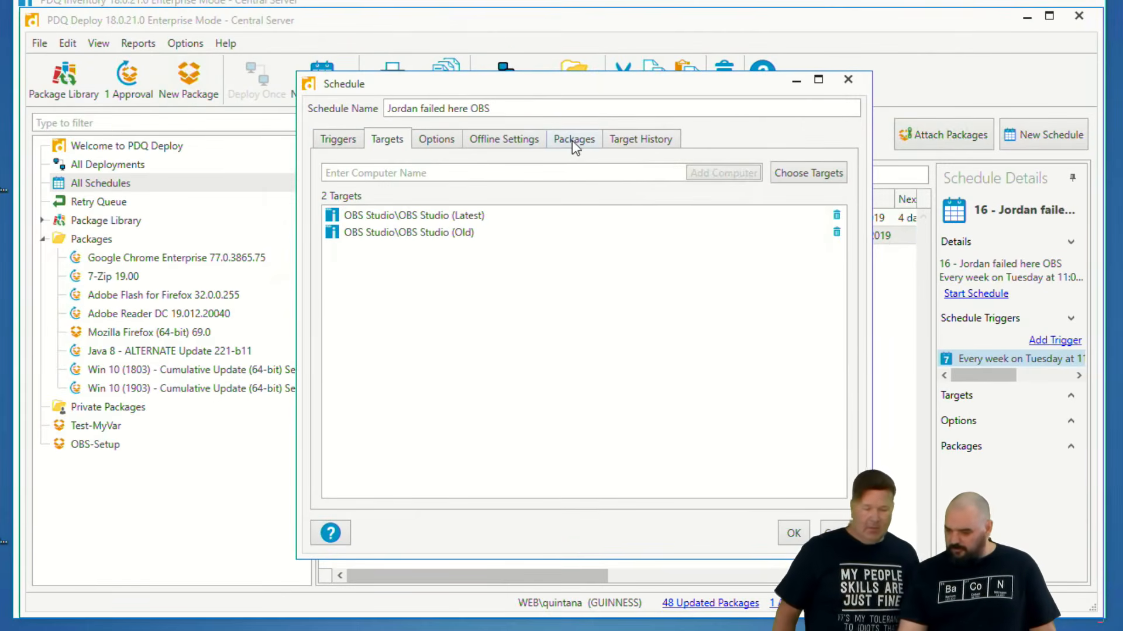
click(576, 140)
click(808, 130)
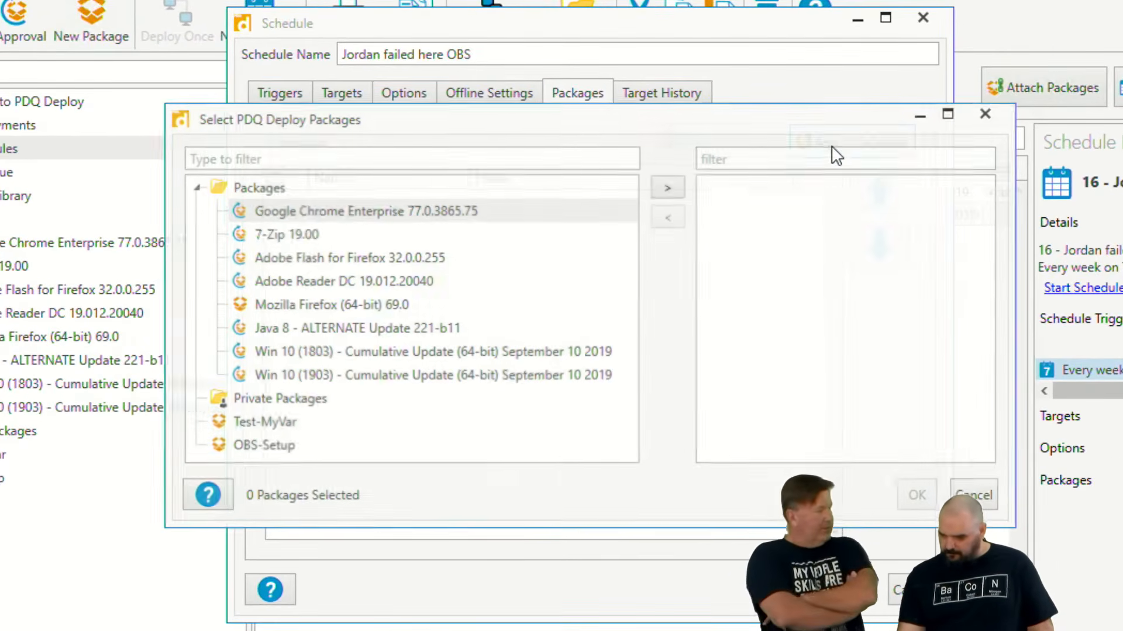
click(263, 446)
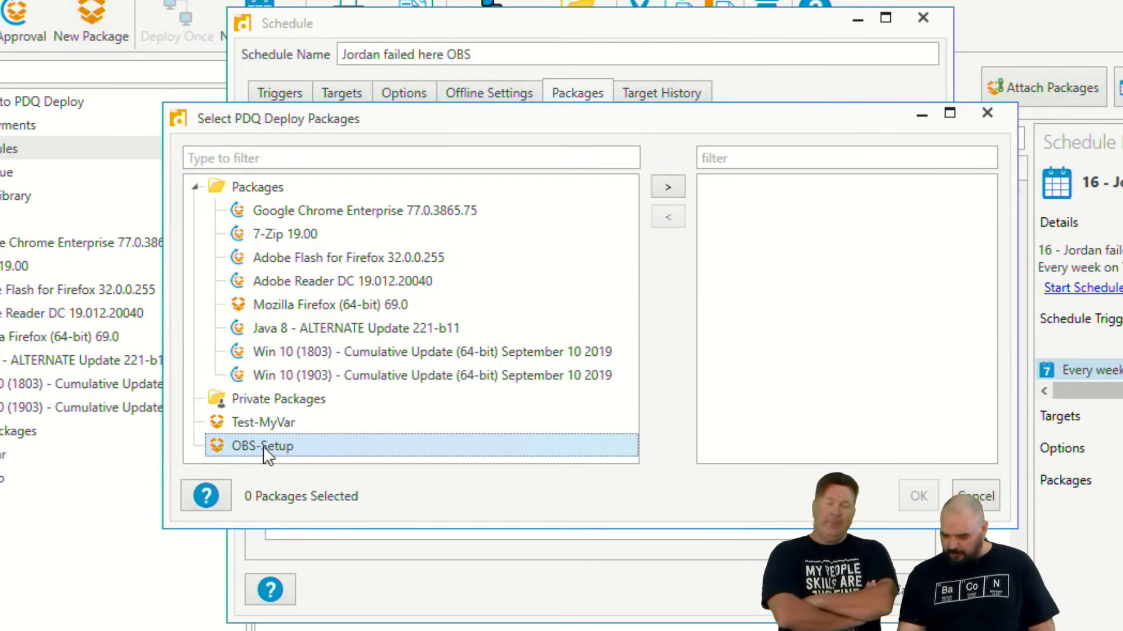
click(670, 187)
click(918, 497)
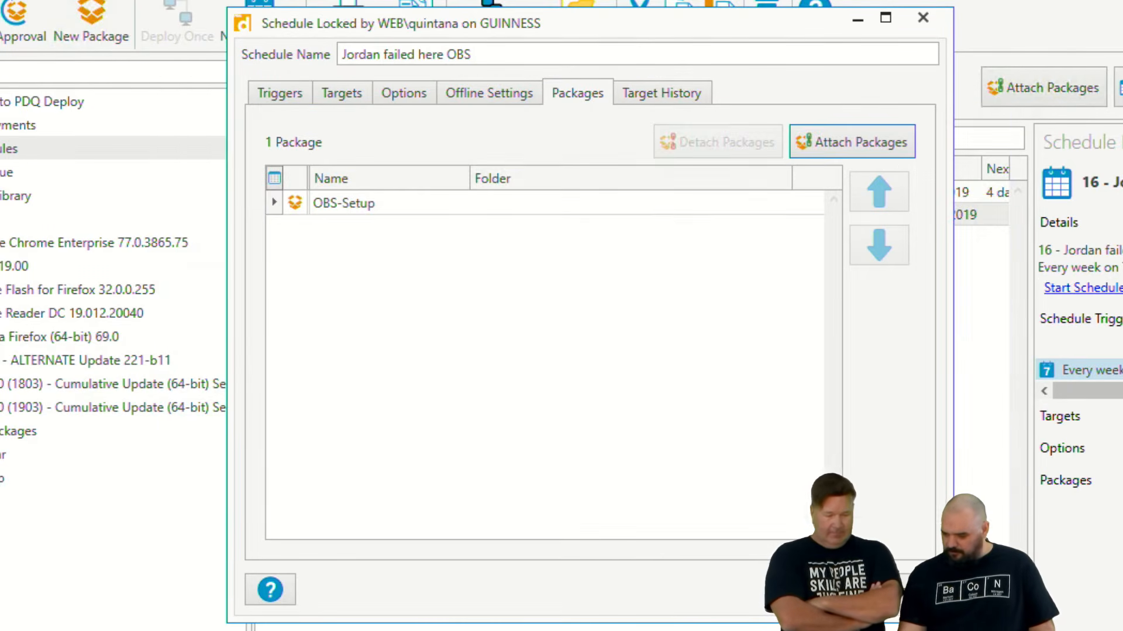
- Check the OBS schedule's target history and save the schedule with its attached OBS-Setup package
click(645, 98)
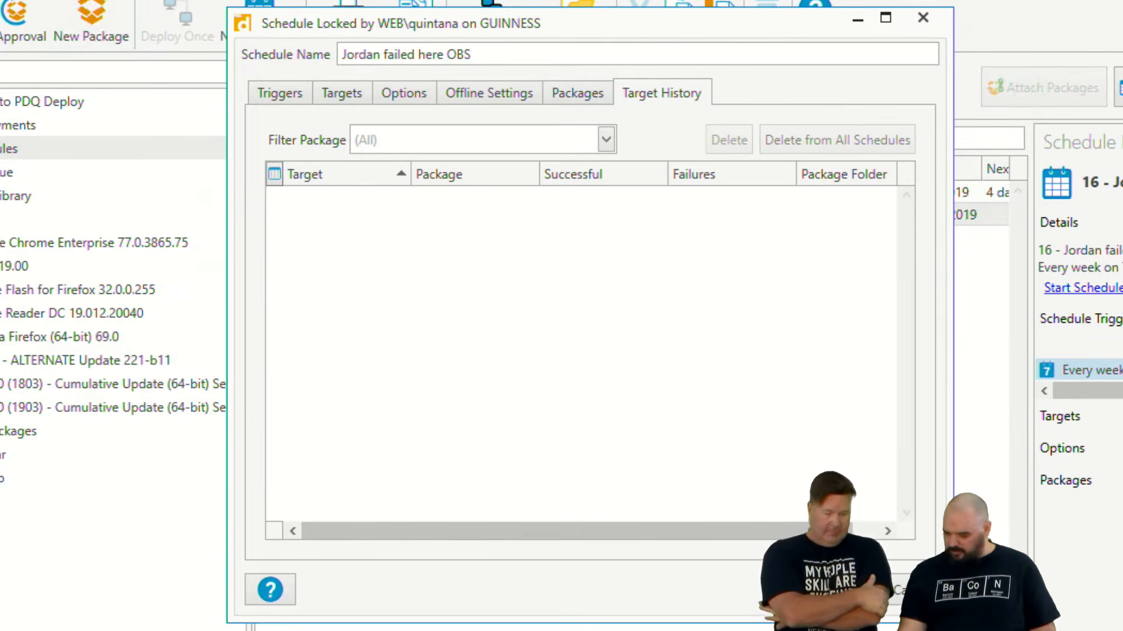
click(855, 589)
click(3, 478)
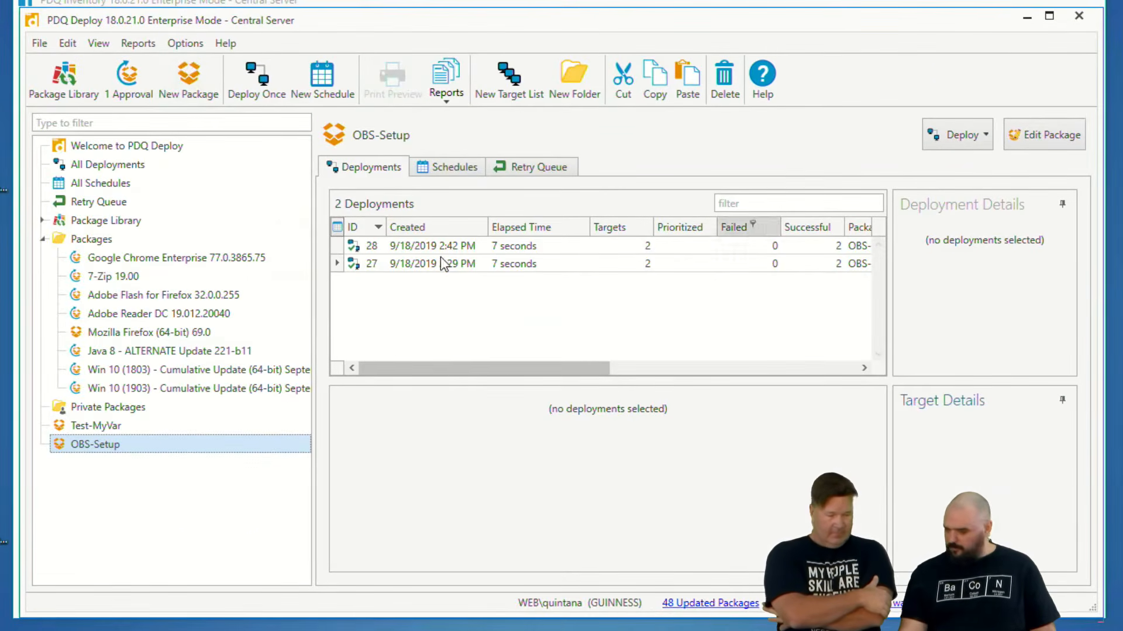
- Start the Jordan failed here OBS schedule manually from the list of all schedules
click(91, 180)
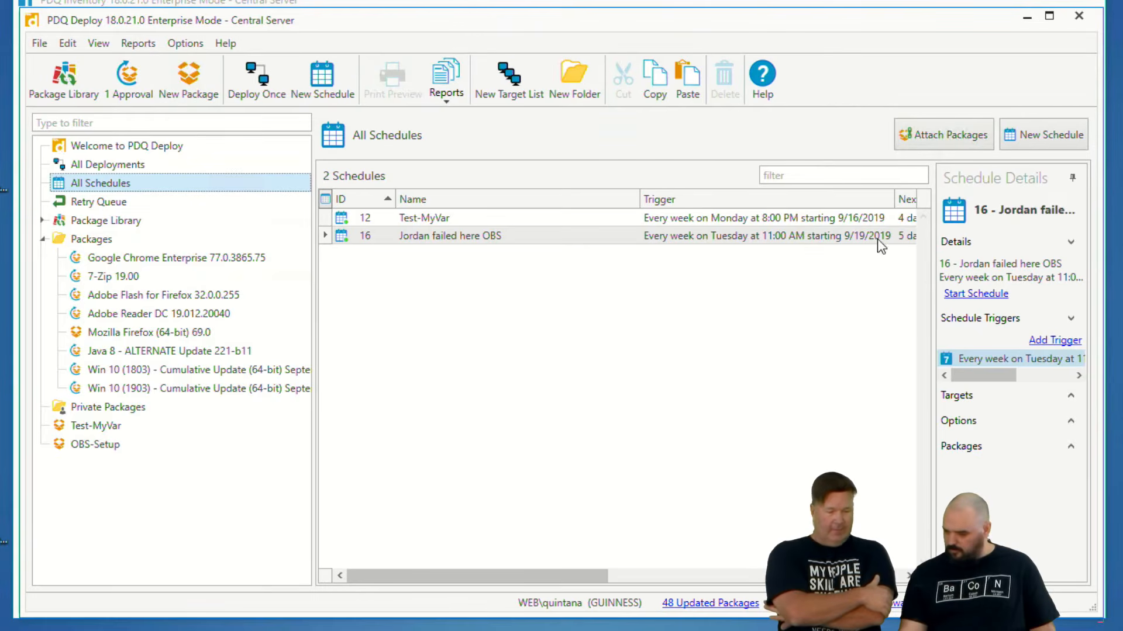
right_click(460, 234)
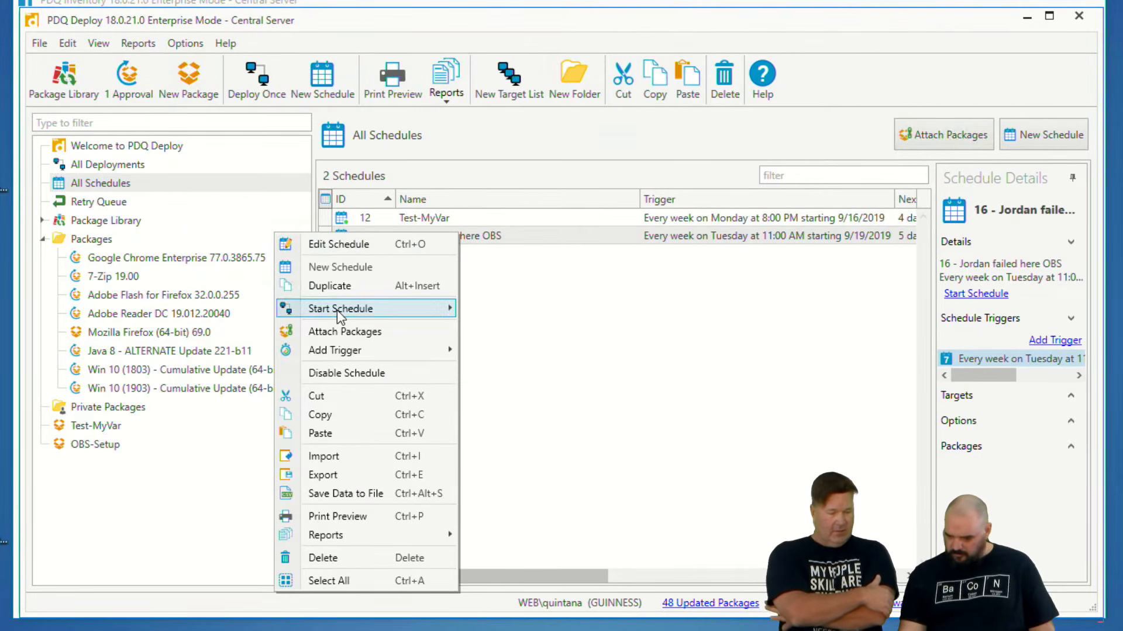
mouse_move(333, 310)
click(206, 309)
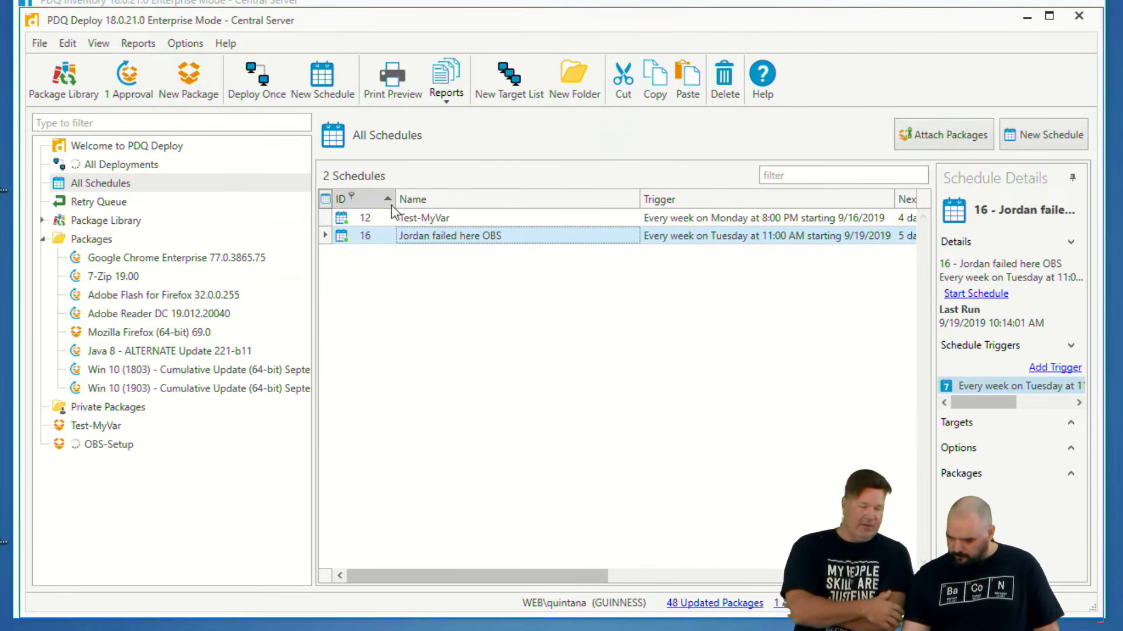
- Examine the target history of the Test-MyVar schedule for successful and failed deployments, and close it
double_click(430, 218)
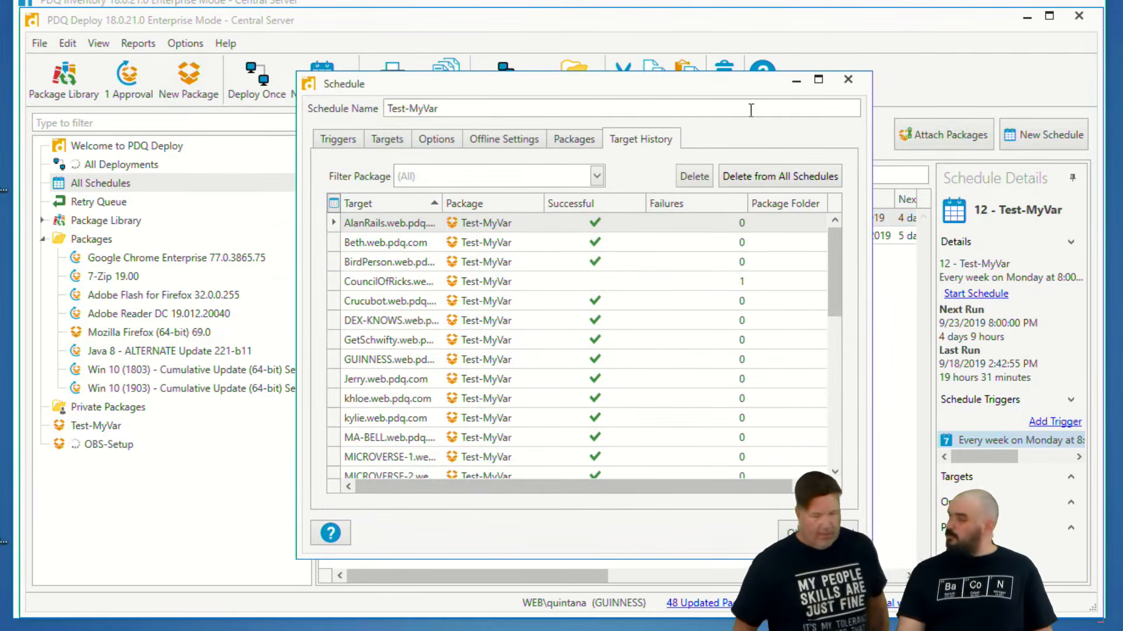
scroll(435, 263, down, 8)
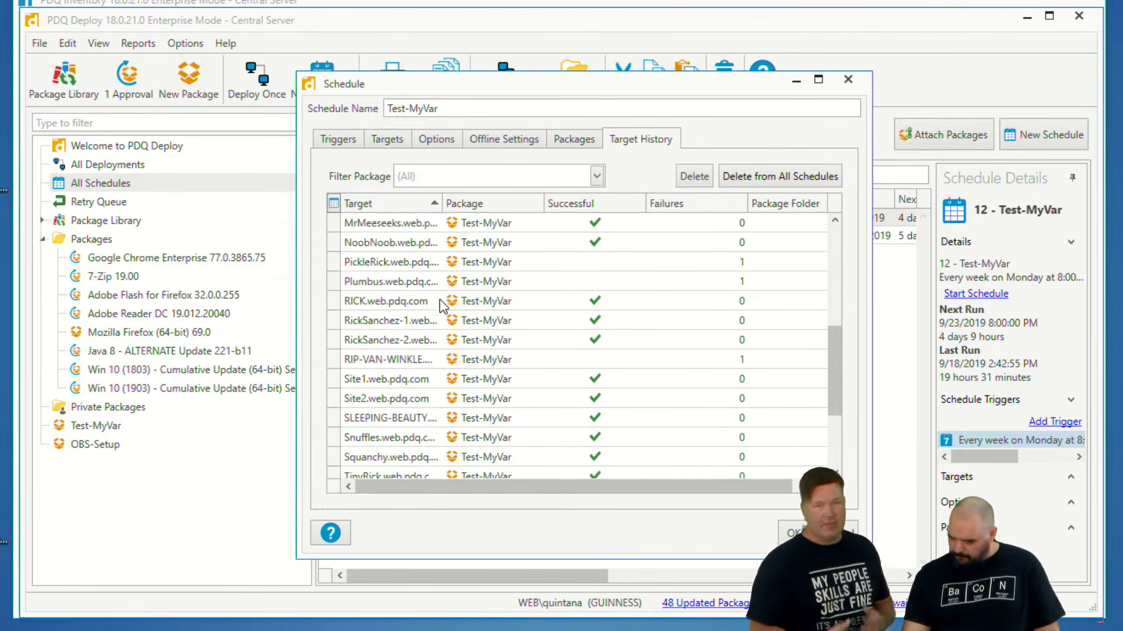
scroll(450, 307, up, 8)
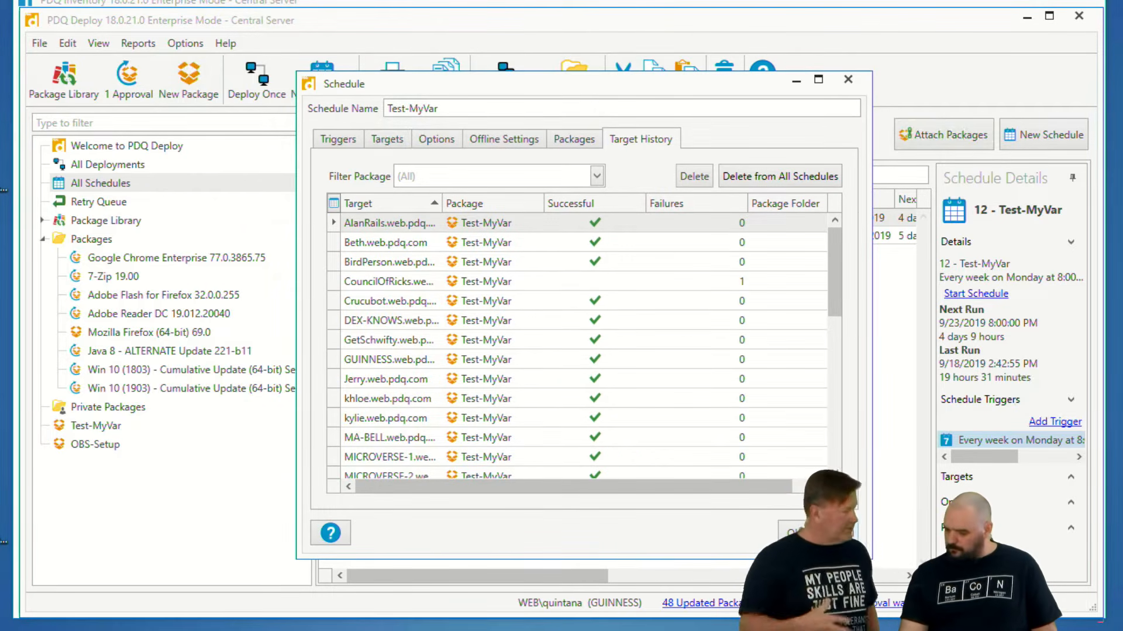
click(836, 533)
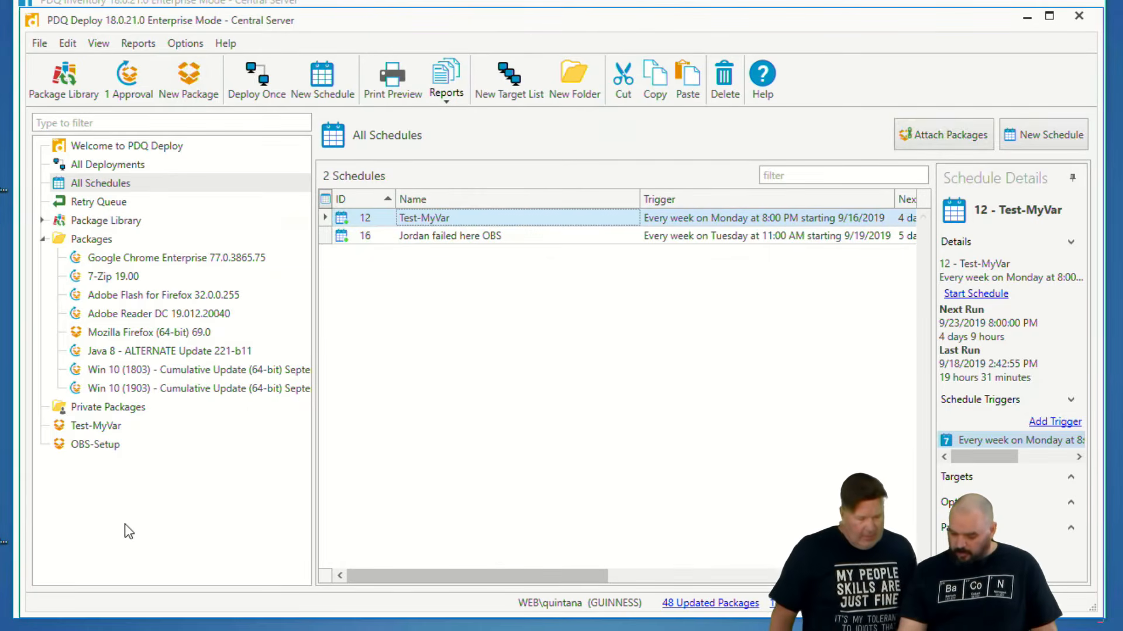
- Open Step 1 of the OBS-Setup package and browse for its install file in the repository's OBS Studio folder
double_click(94, 444)
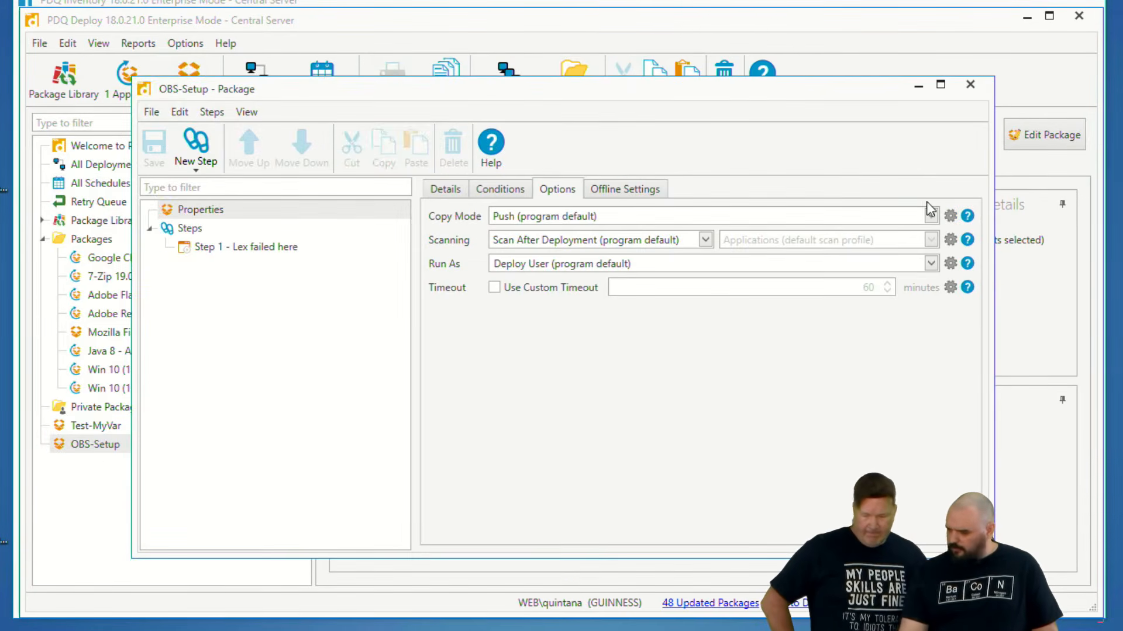
click(222, 250)
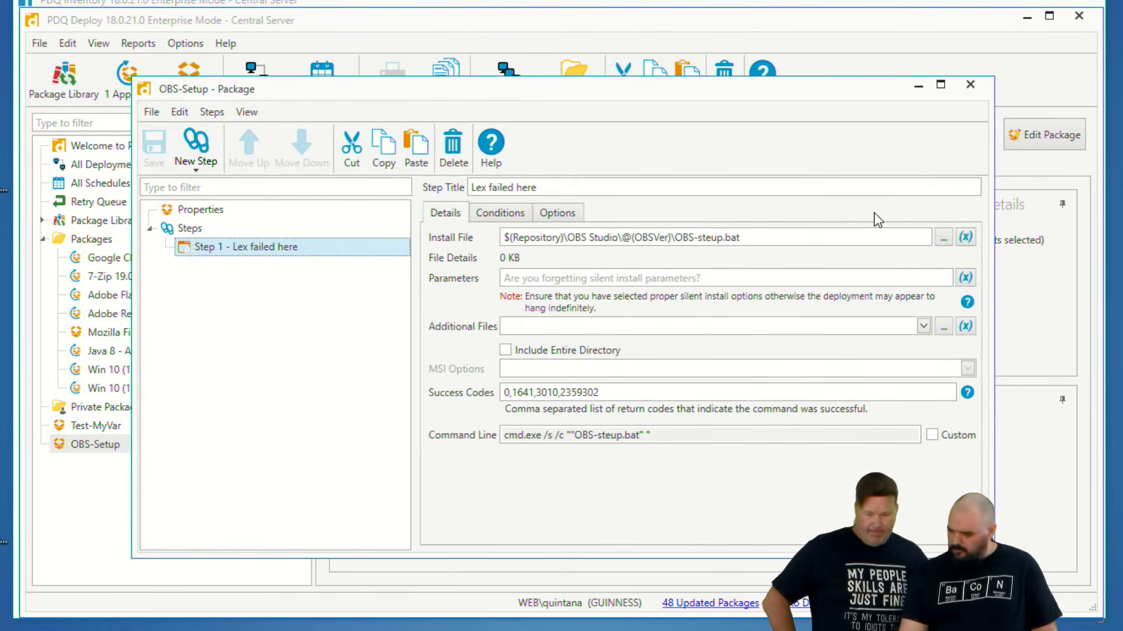
click(942, 240)
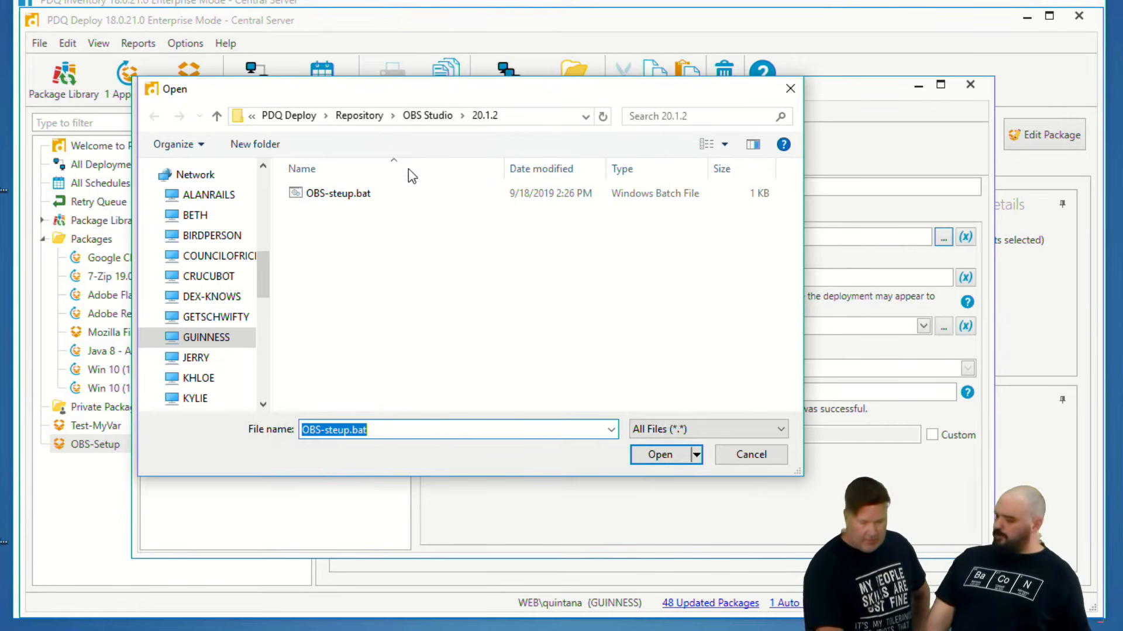
click(436, 115)
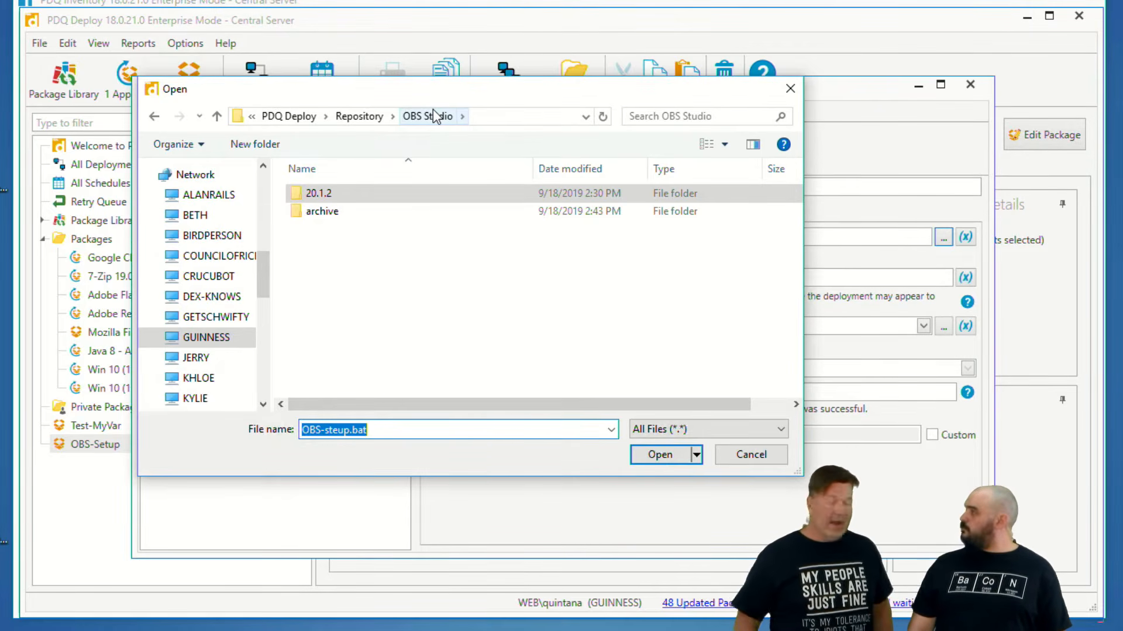
- Duplicate the 20.1.2 folder inside OBS Studio and rename the copy 21.1.2
click(331, 192)
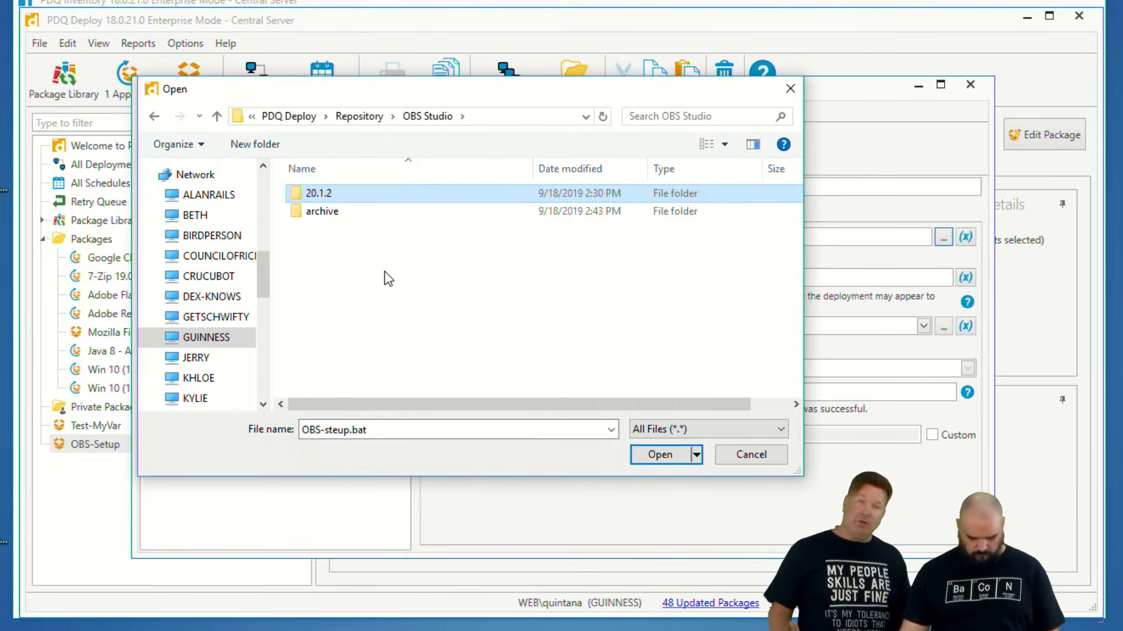
key(ctrl+c)
key(ctrl+v)
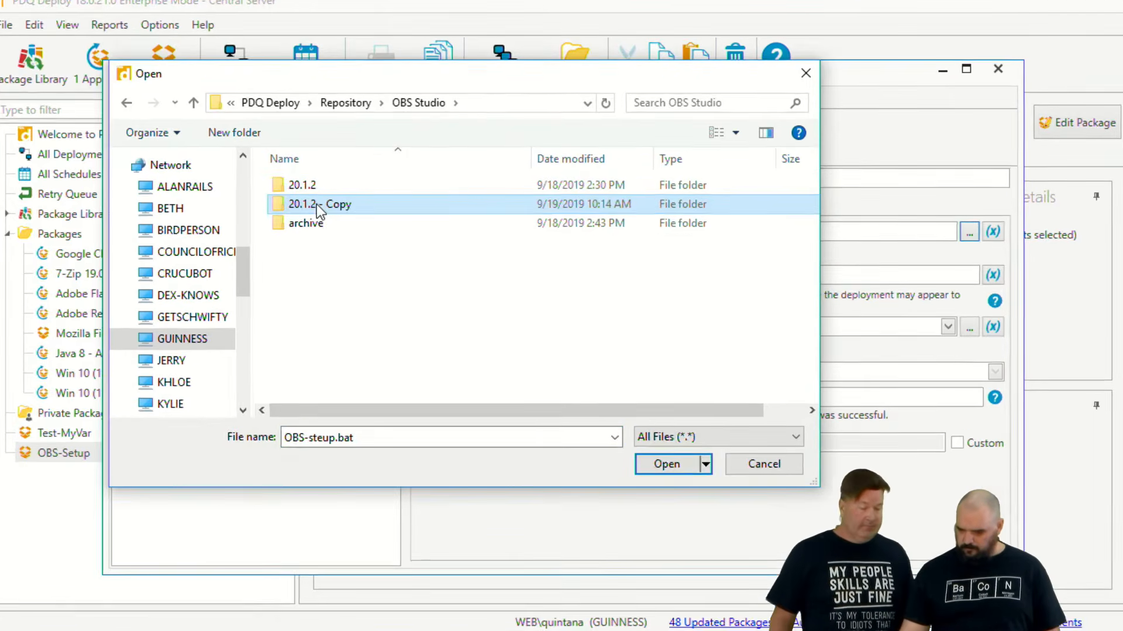
right_click(331, 212)
click(164, 510)
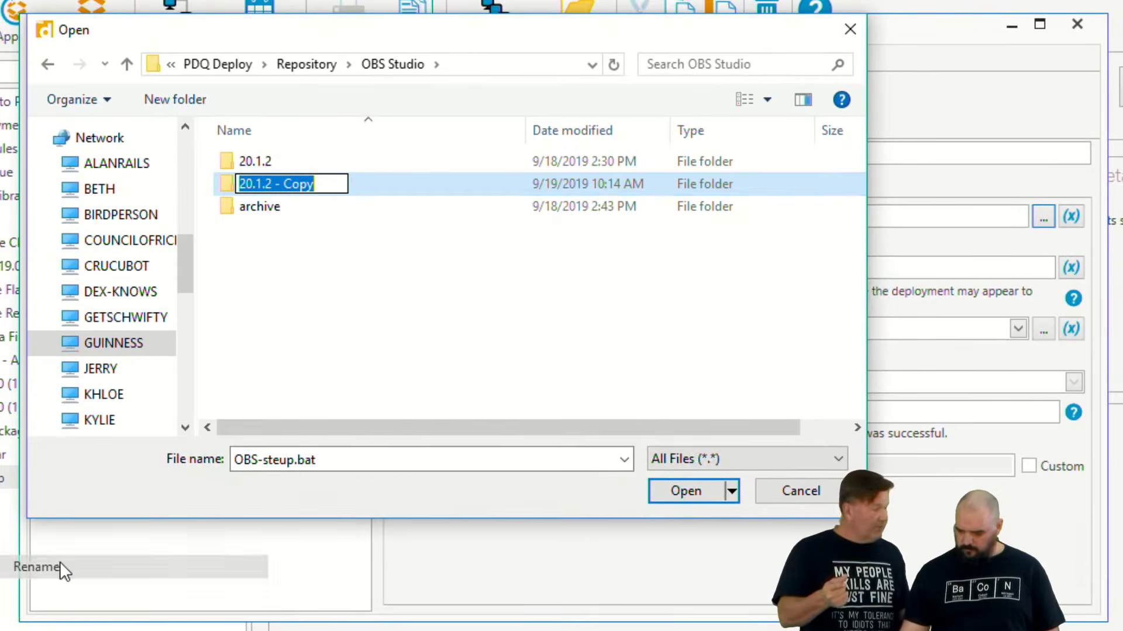
key(End)
key(BackSpace)
key(BackSpace)
key(BackSpace)
key(BackSpace)
key(BackSpace)
key(BackSpace)
key(BackSpace)
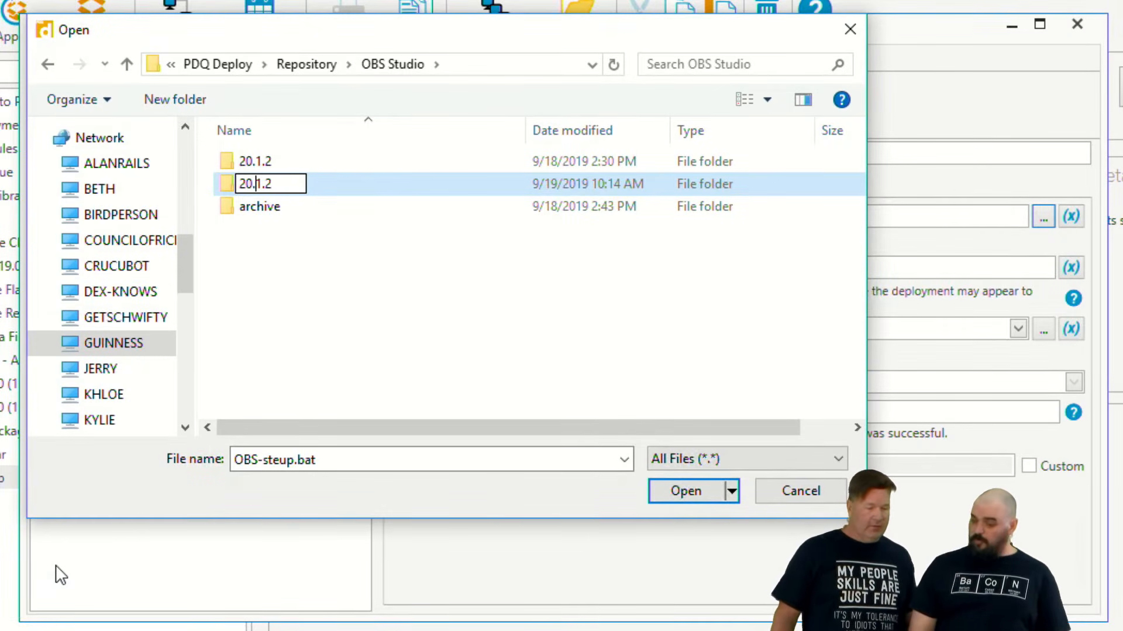
key(BackSpace)
text(1)
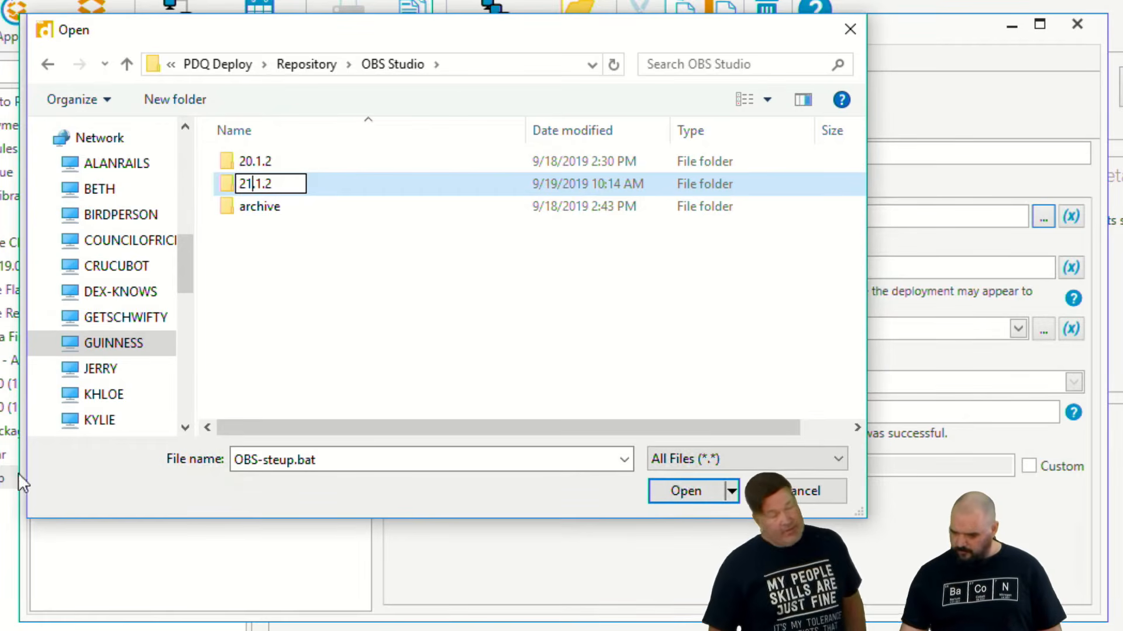
click(307, 345)
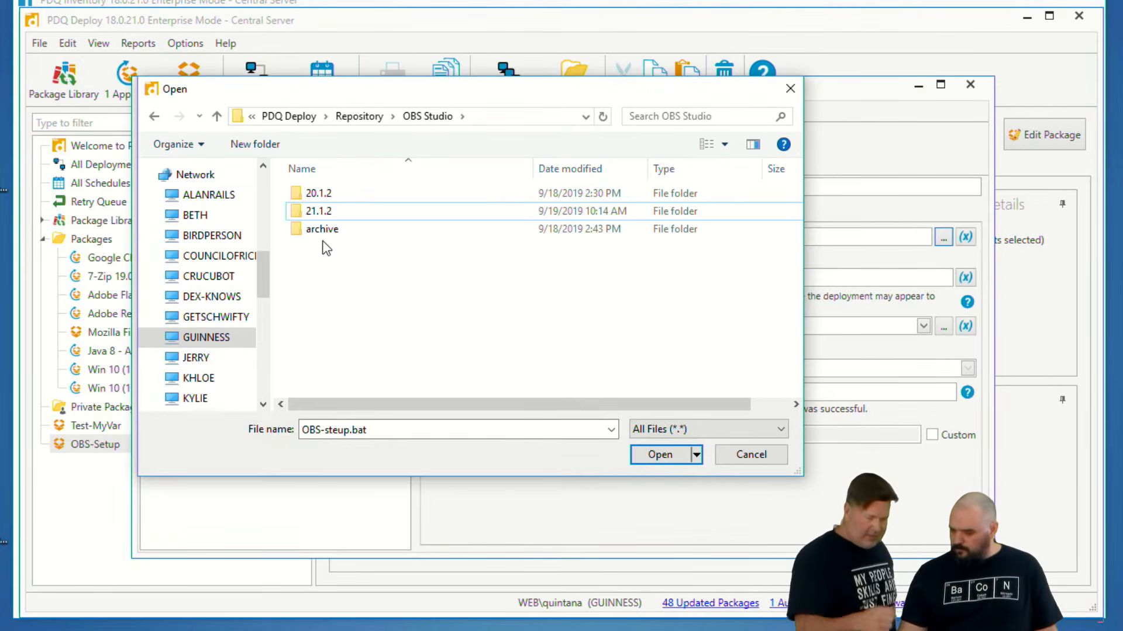
- Inspect the 21.1.2 folder's contents and recheck which version folder the install file browser opens to, cancelling without choosing a file
double_click(311, 213)
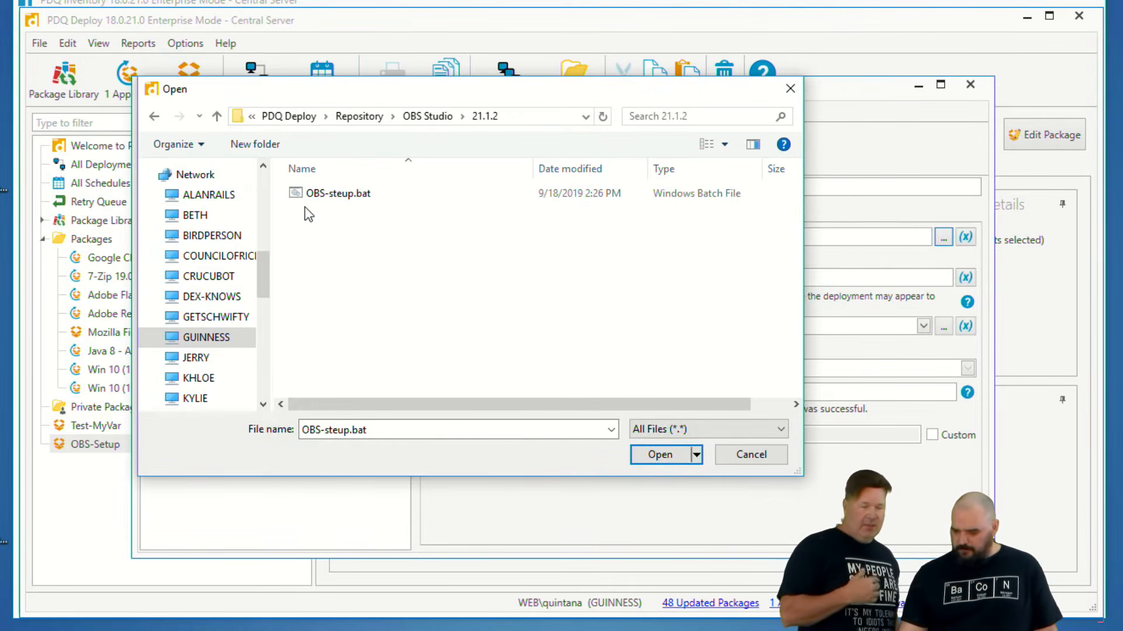
click(217, 117)
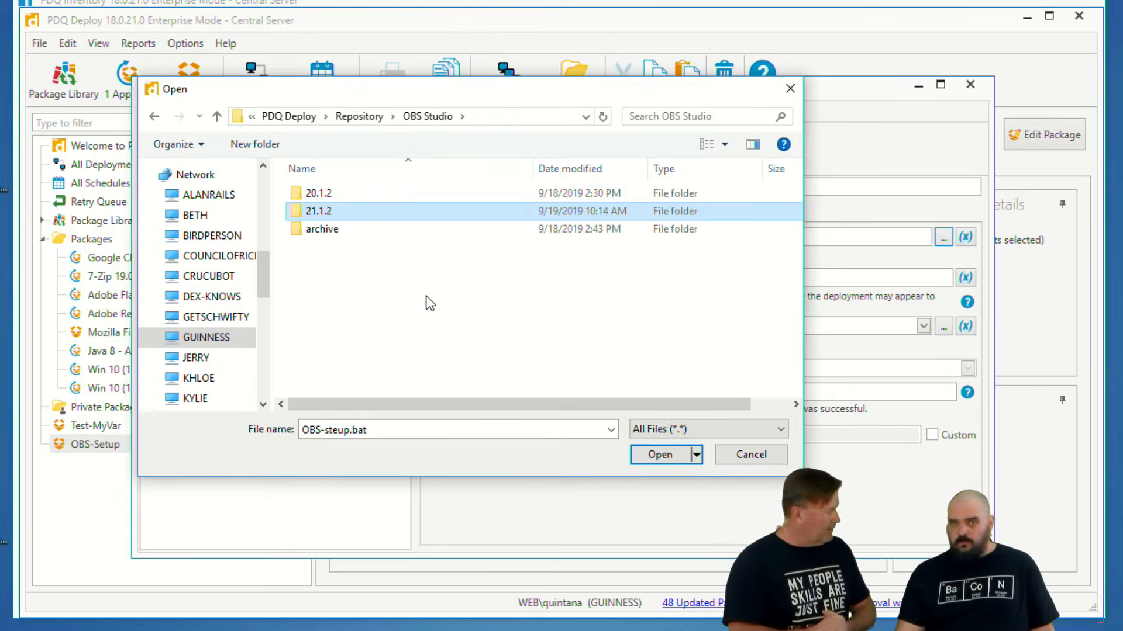
double_click(318, 212)
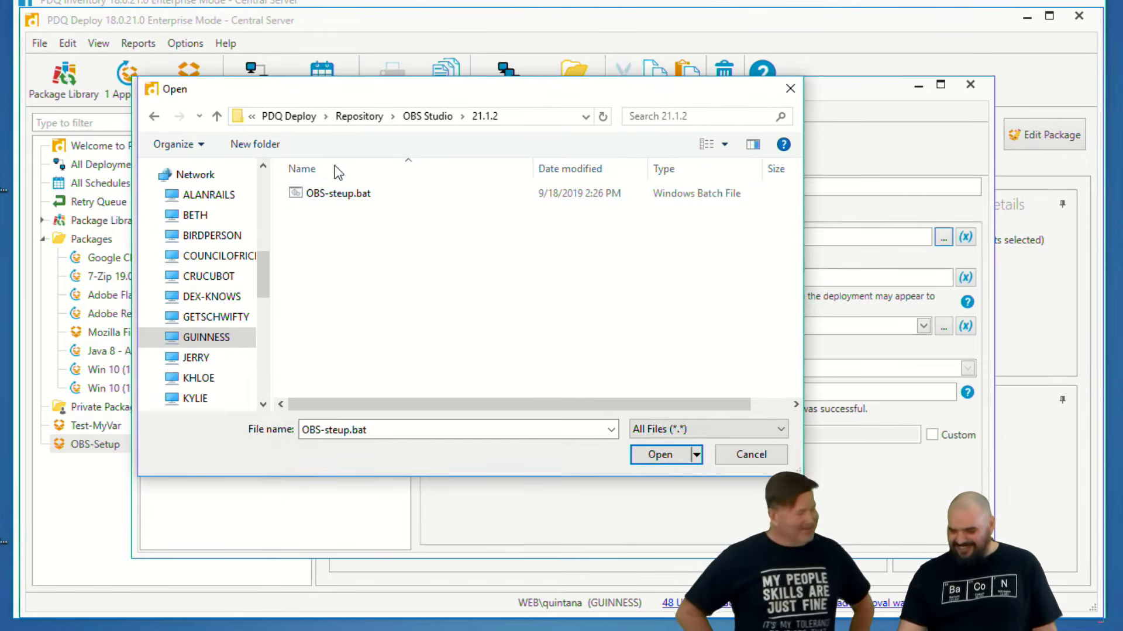
click(219, 116)
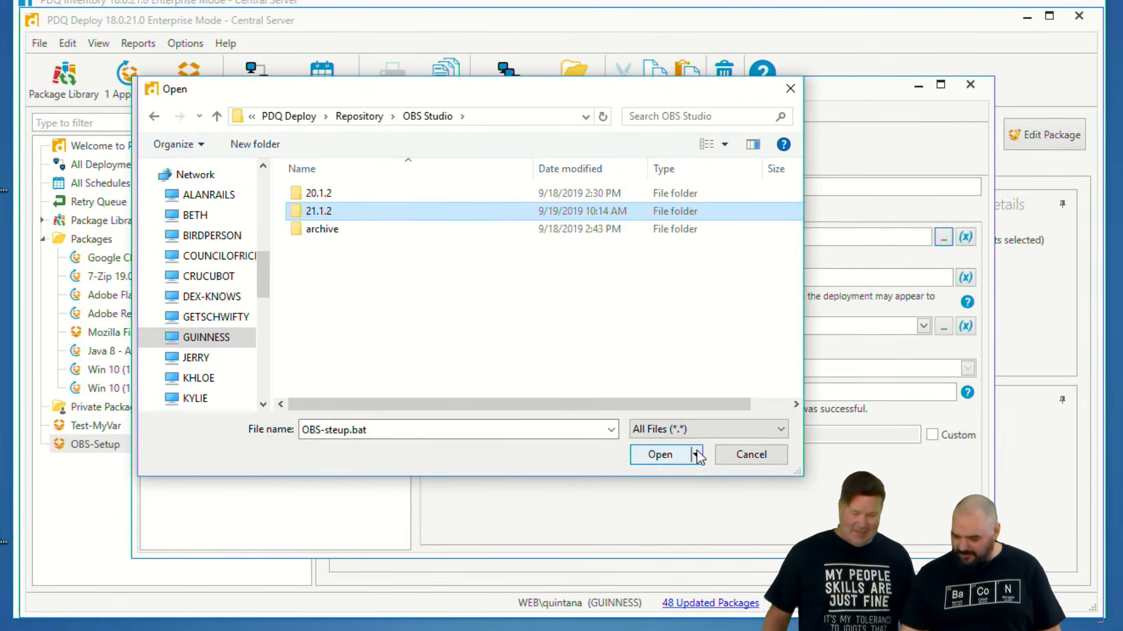
click(739, 453)
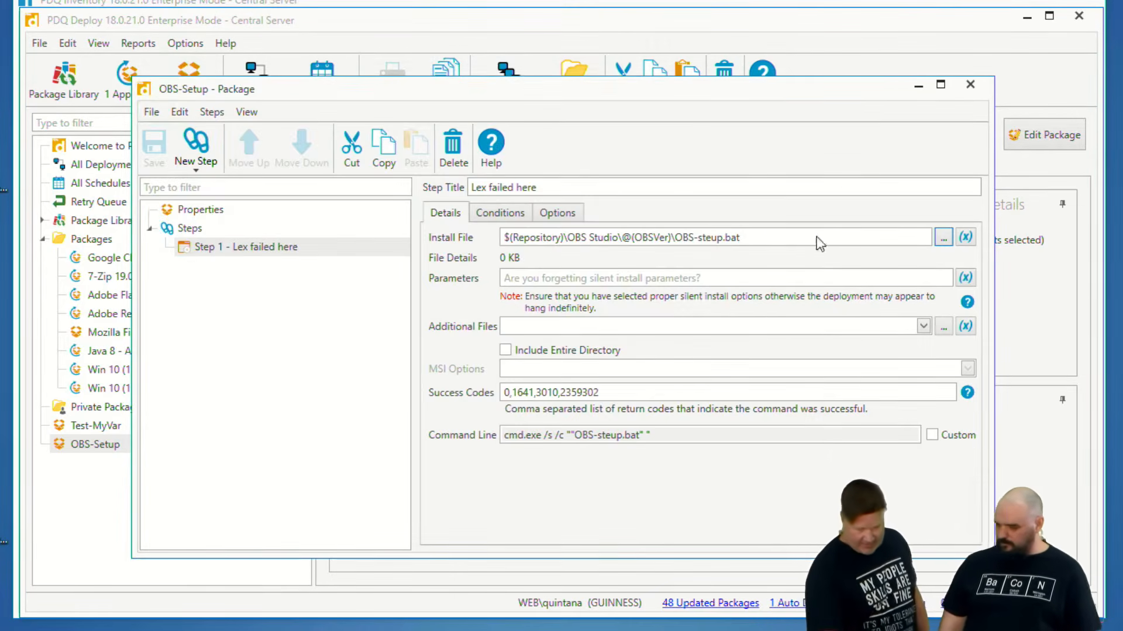
click(943, 238)
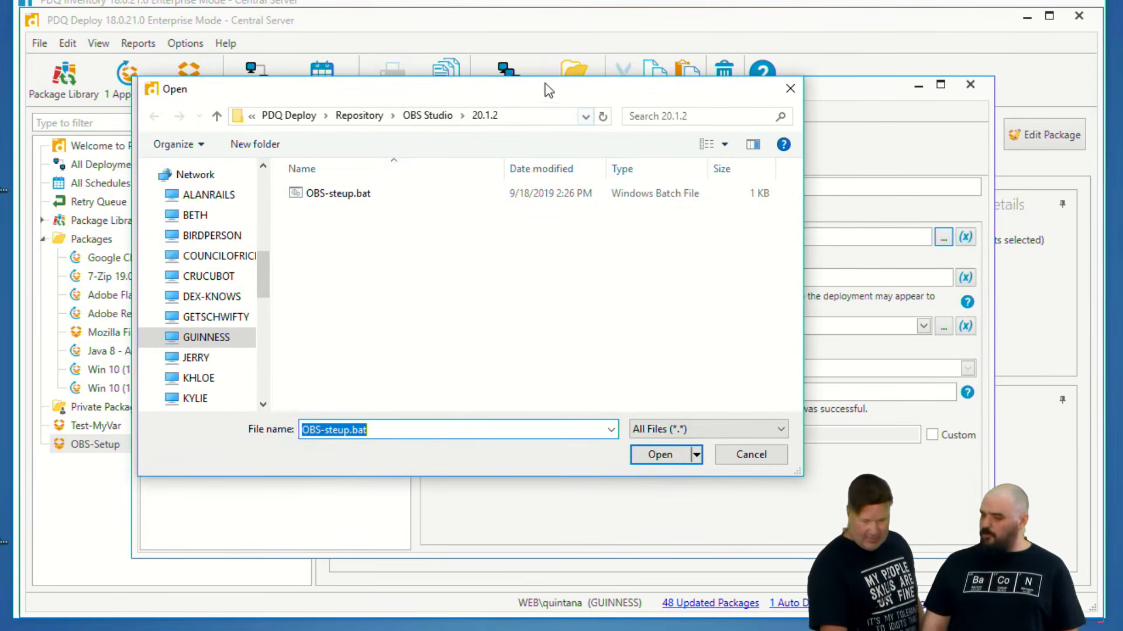
click(750, 455)
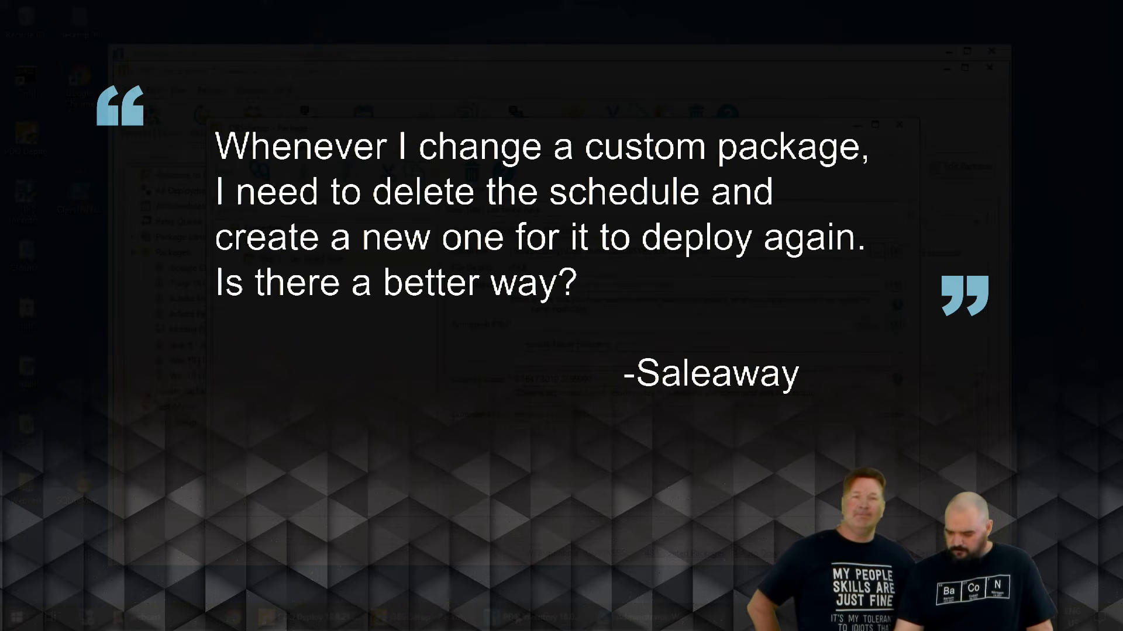
- Switch to PowerShell ISE with the script that updates the package version variables
click(646, 618)
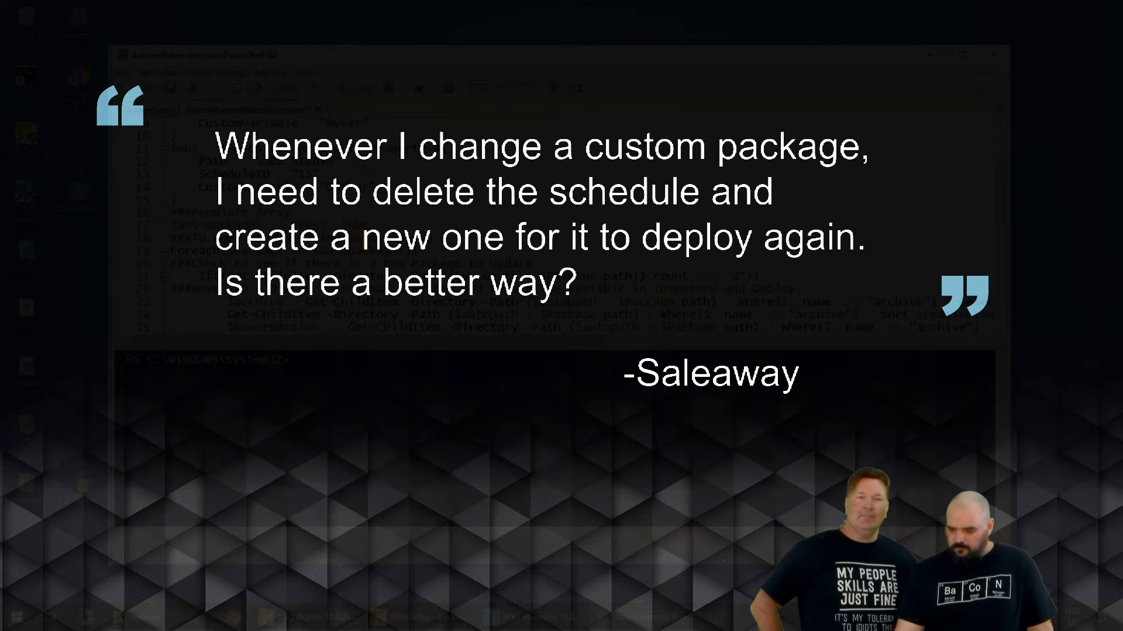